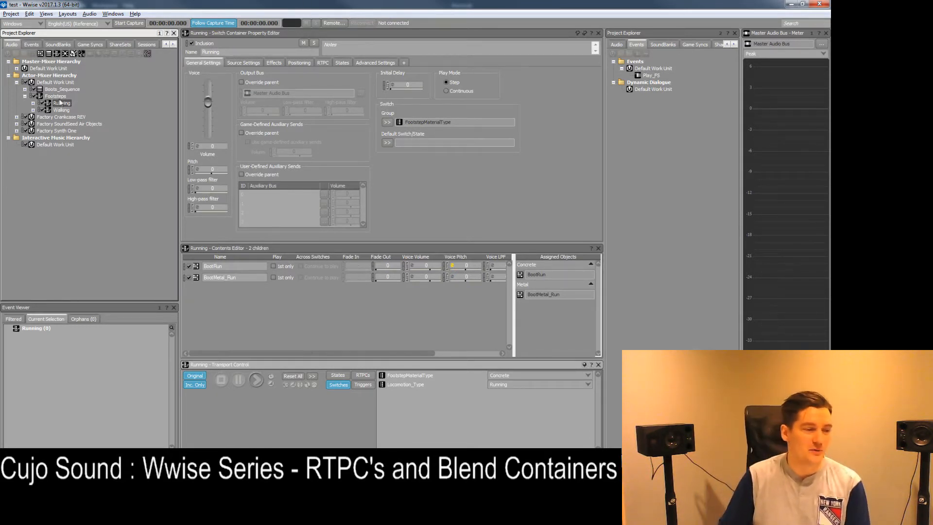
Audition the Footsteps switch container several times and collapse its hierarchy
click(56, 96)
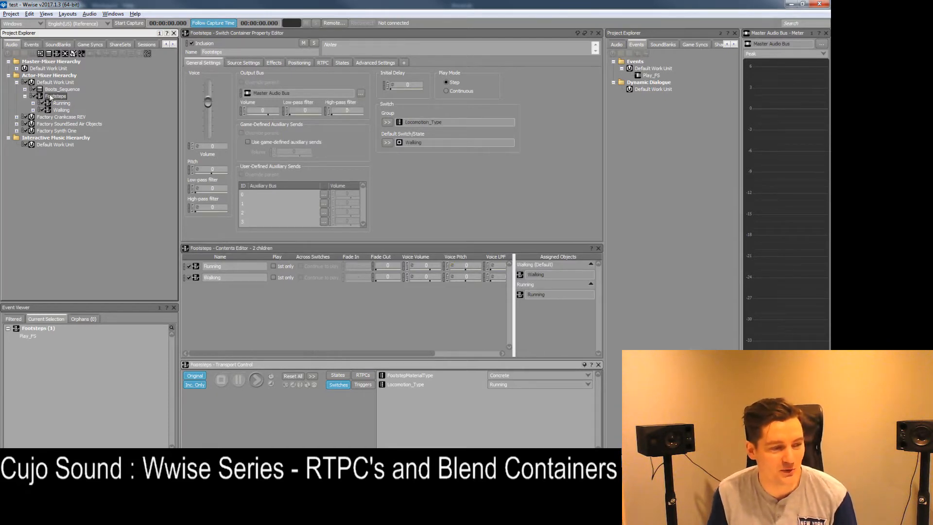
key(space)
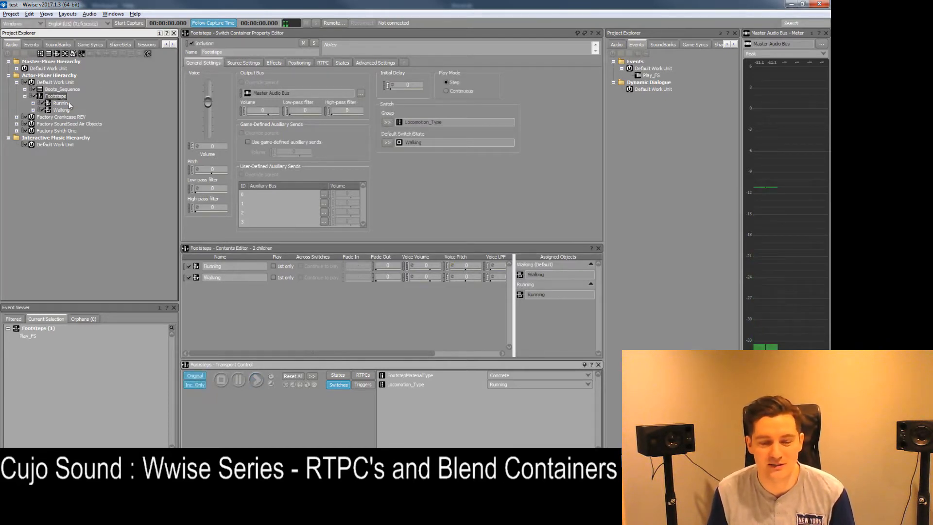
key(space)
key(space)
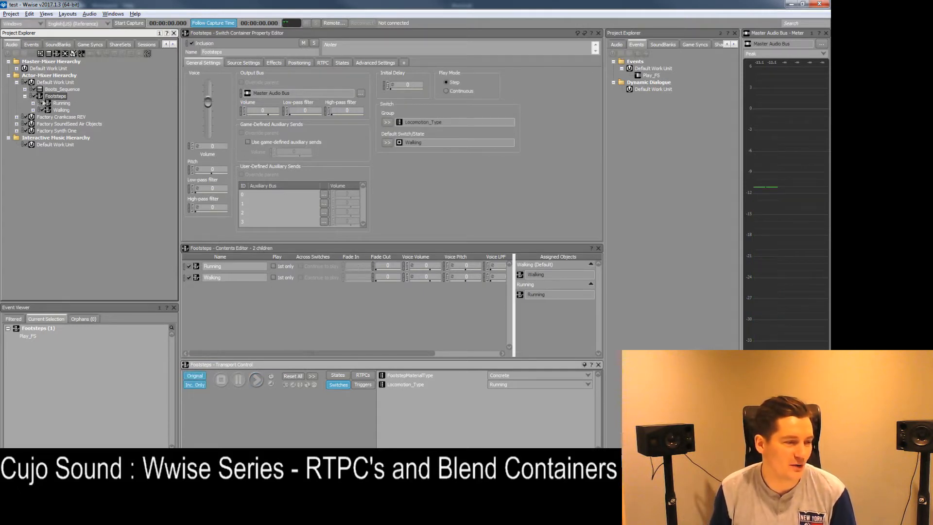
click(25, 96)
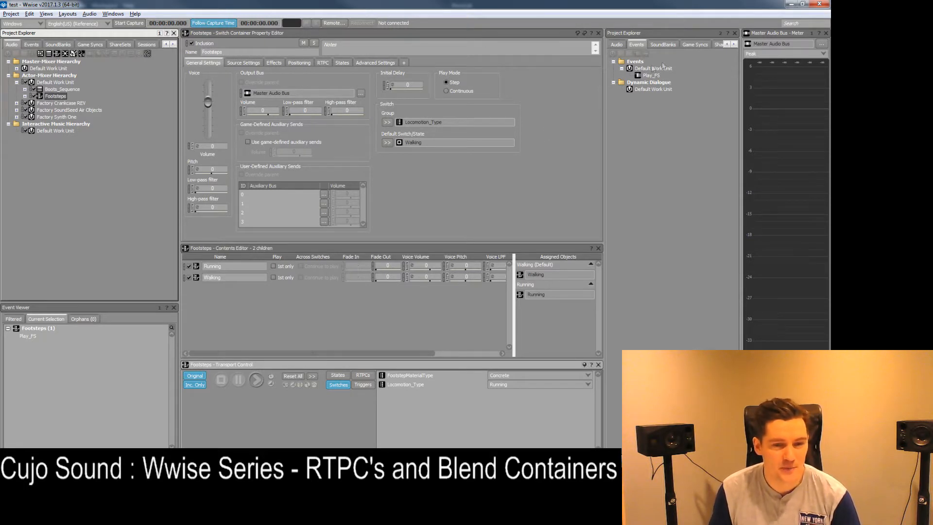
Create a game parameter named PlayerMovementSpeed in the Default Work Unit under Game Parameters
click(698, 47)
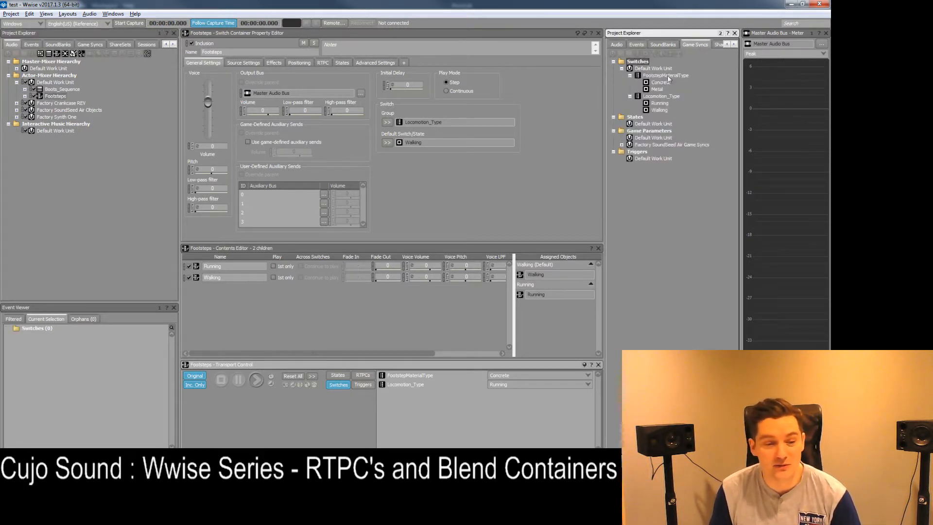
click(653, 136)
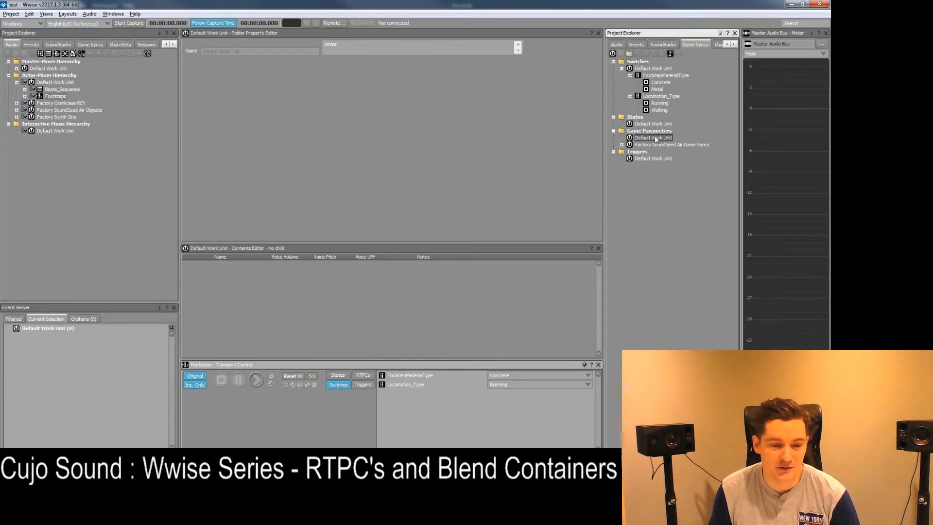
right_click(653, 137)
mouse_move(690, 143)
click(629, 159)
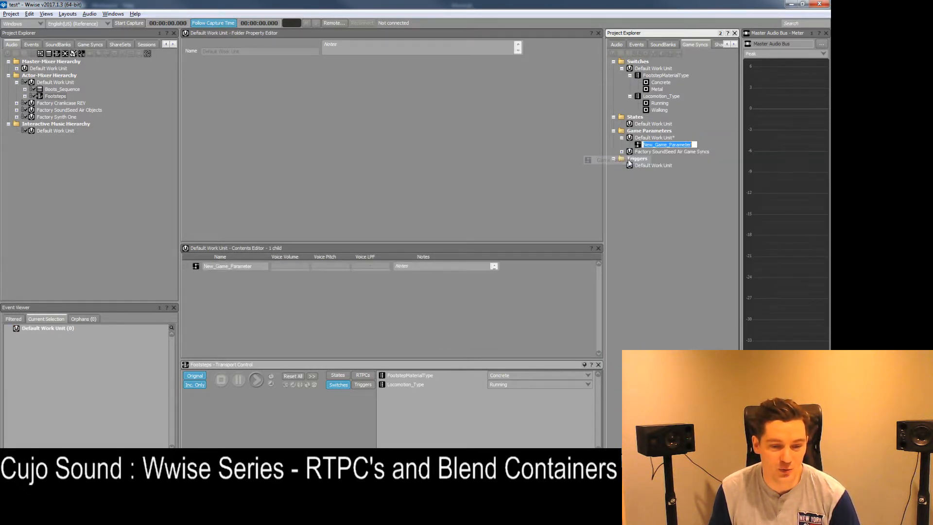
text(PlayerM)
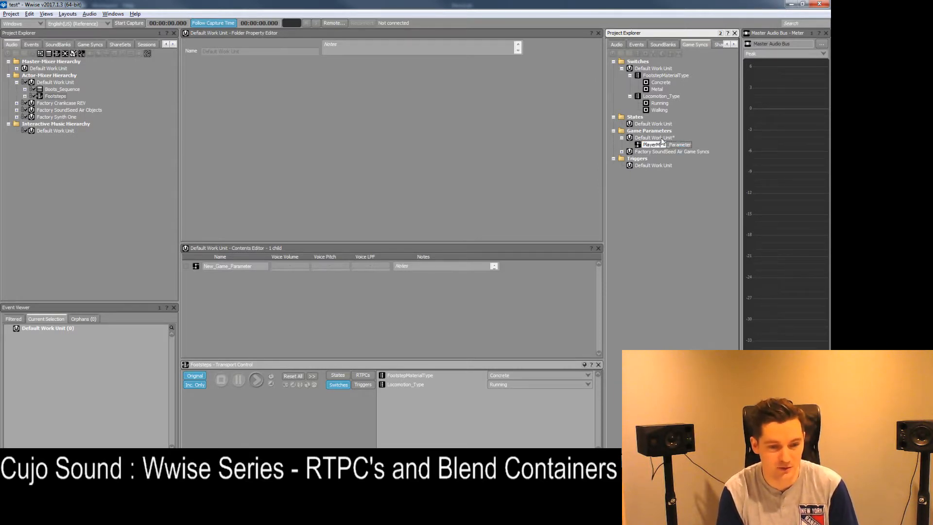
text(ovementSpeed)
key(Return)
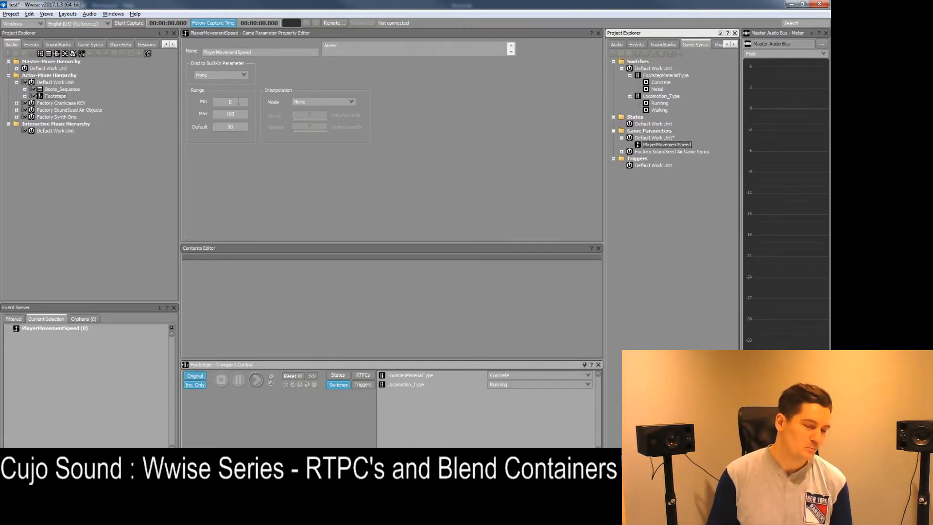
Set the PlayerMovementSpeed range maximum to 10 and its default to 5
click(239, 101)
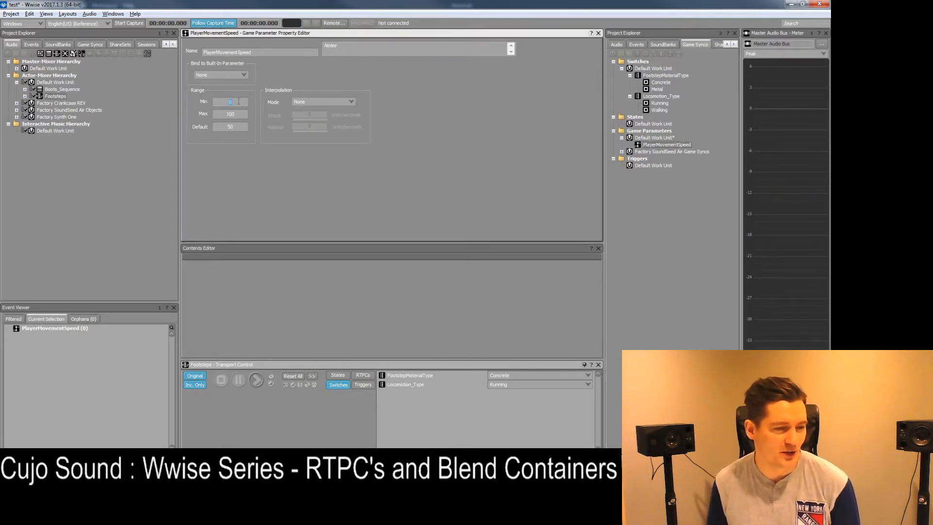
click(243, 114)
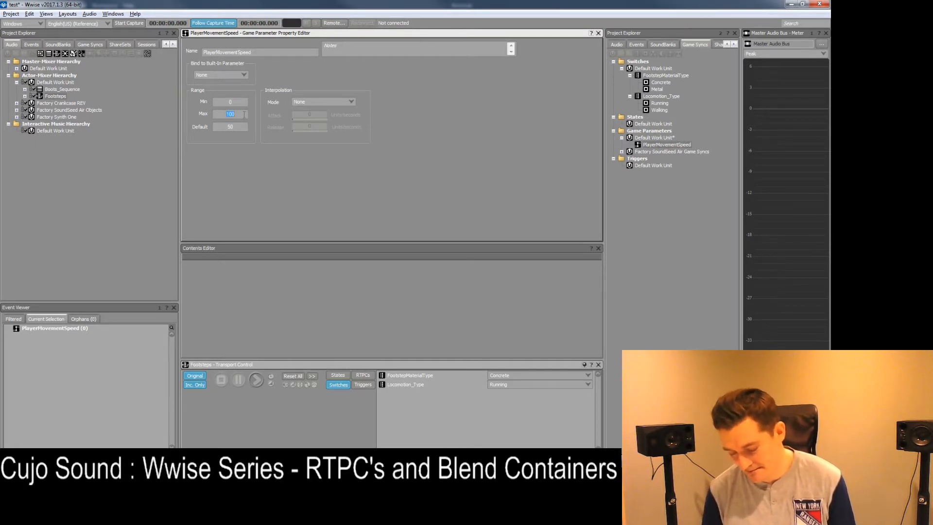
text(10)
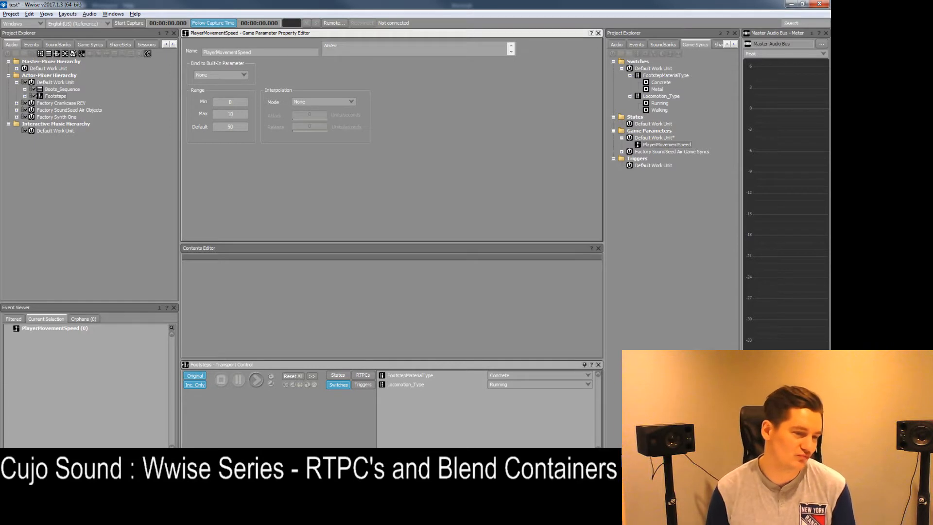
click(231, 127)
text(5)
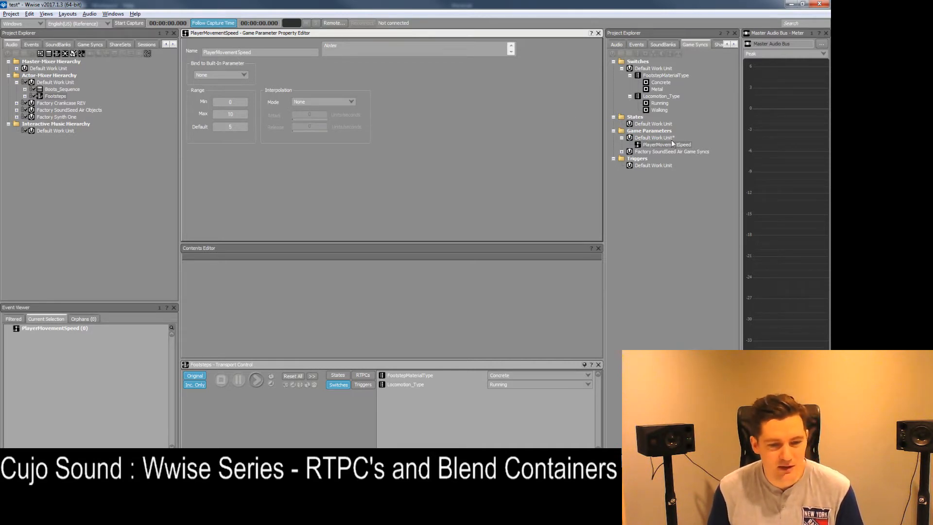
Look through the Footsteps hierarchy and its Running and Walking switch containers
click(54, 82)
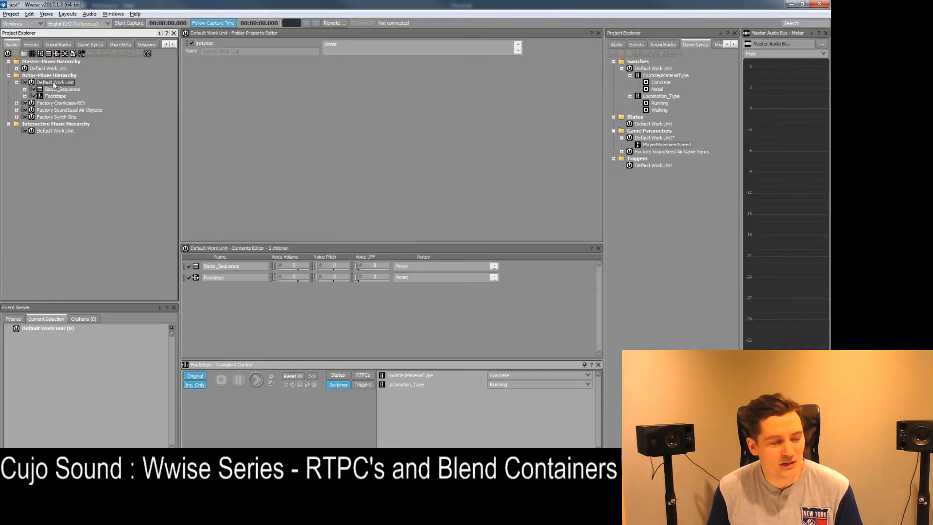
click(24, 97)
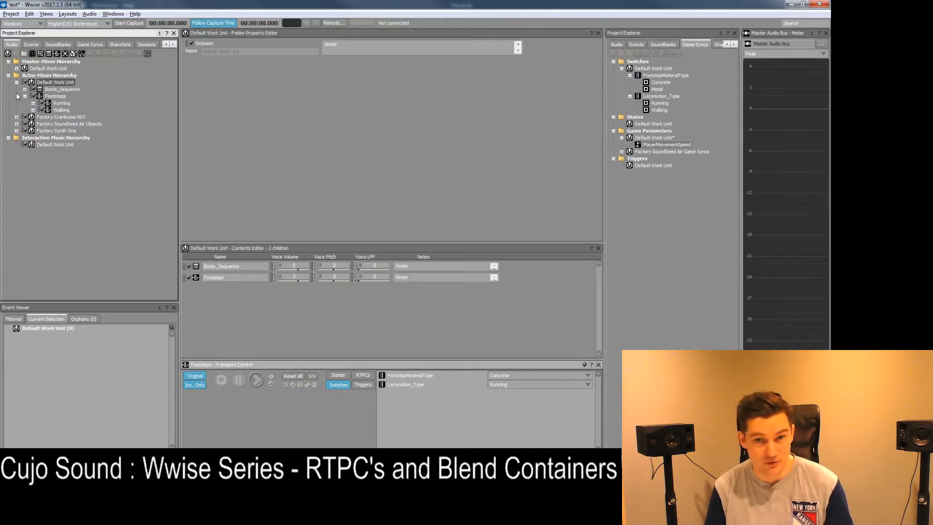
click(33, 103)
click(33, 124)
click(33, 103)
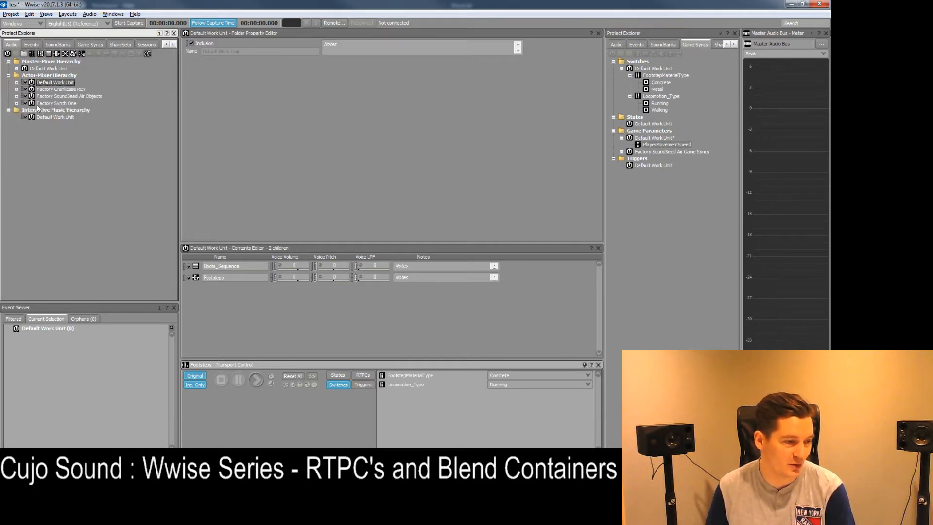
click(69, 88)
key(Down)
key(Down)
key(Down)
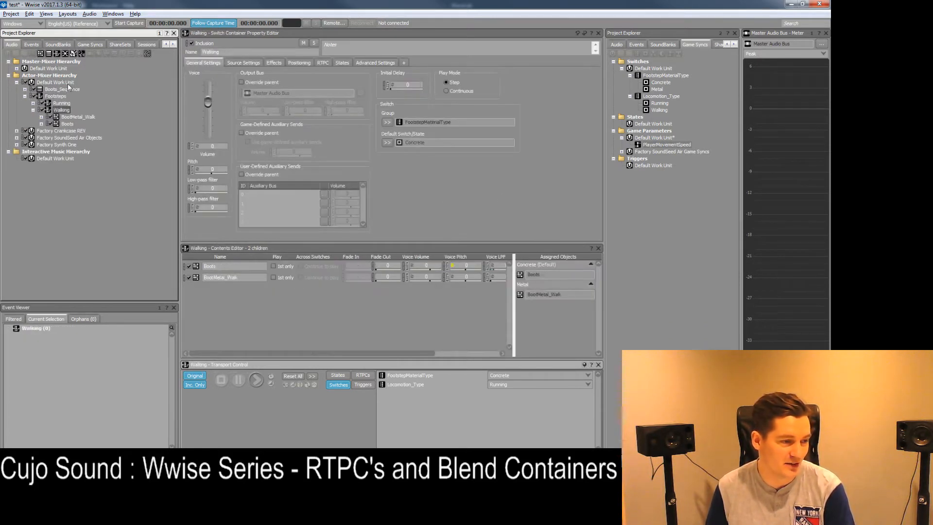
key(Left)
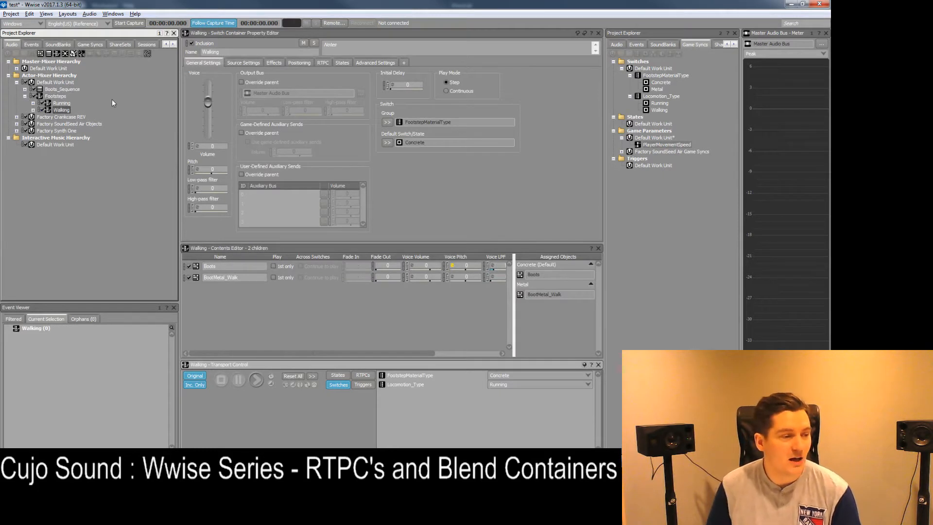
Create a blend container named PlayerMovement in the Default Work Unit of the Actor-Mixer Hierarchy
right_click(60, 82)
mouse_move(95, 88)
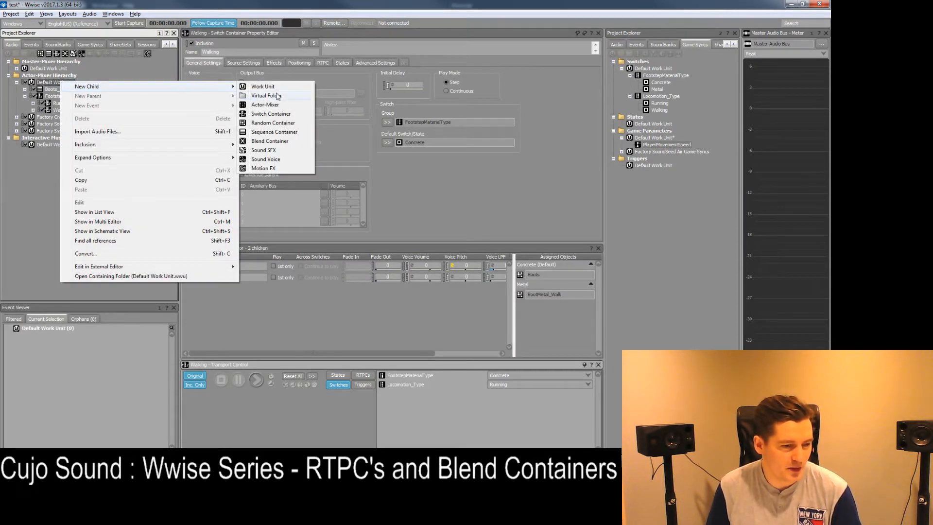
click(281, 141)
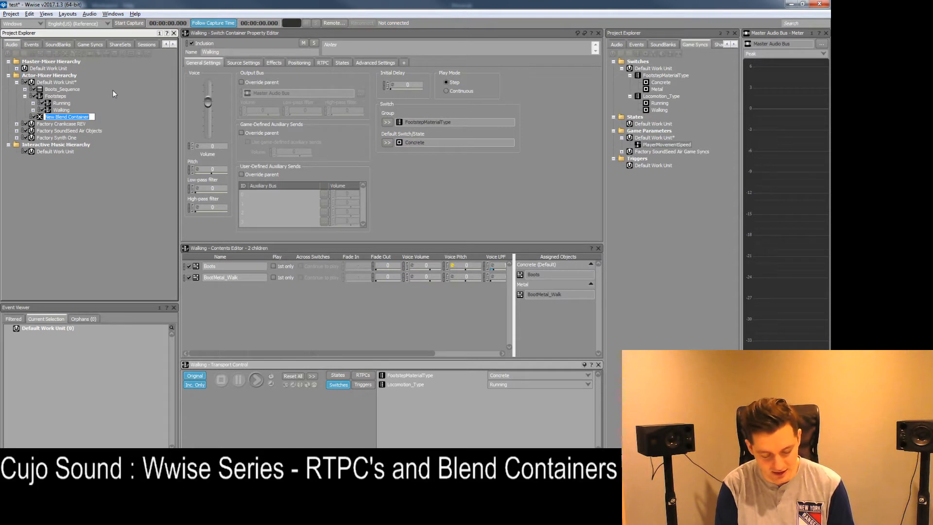
text(PlayerMovement)
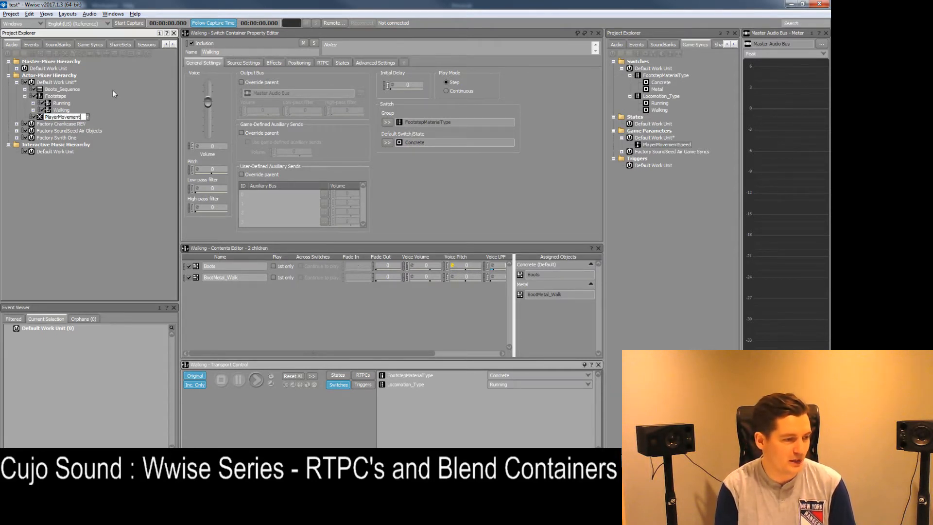
key(Return)
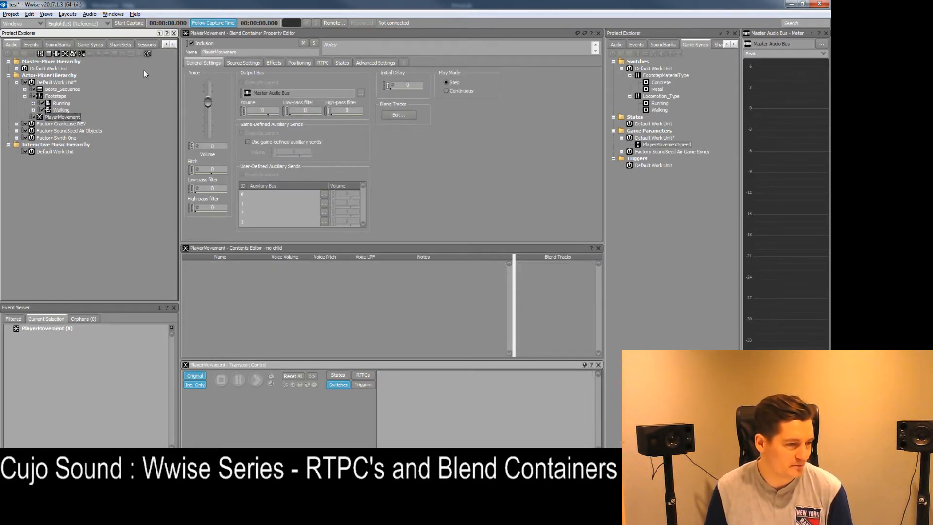
Copy the BootRun and Boots containers from Running and Walking into the PlayerMovement blend container and audition it
click(33, 110)
click(33, 103)
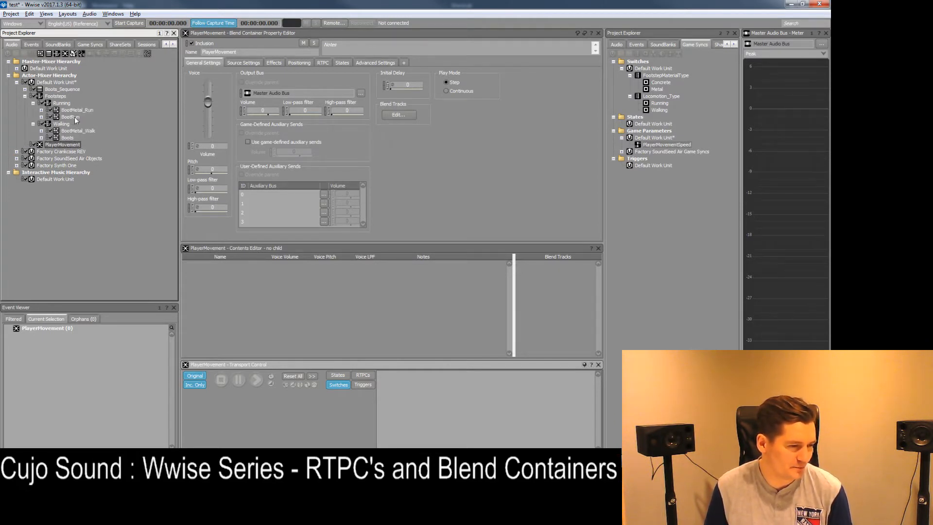
click(74, 117)
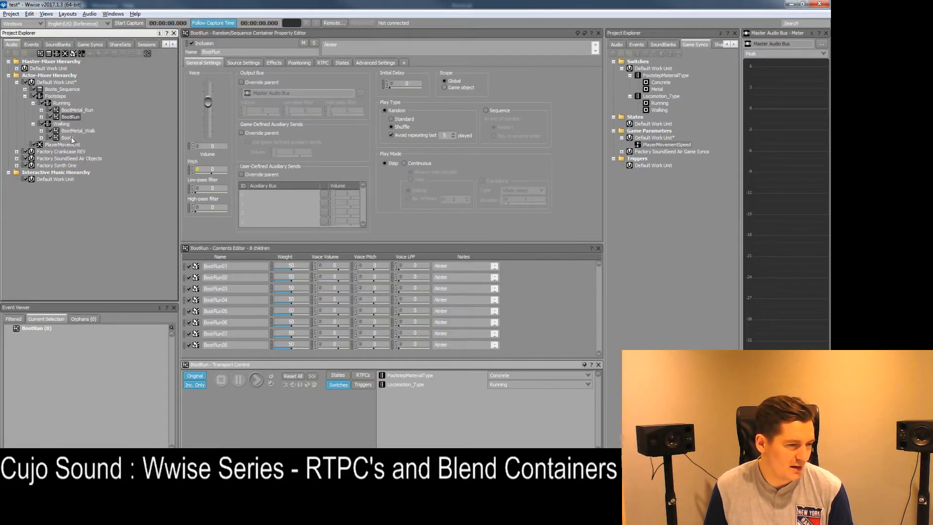
ctrl+click(72, 139)
click(66, 145)
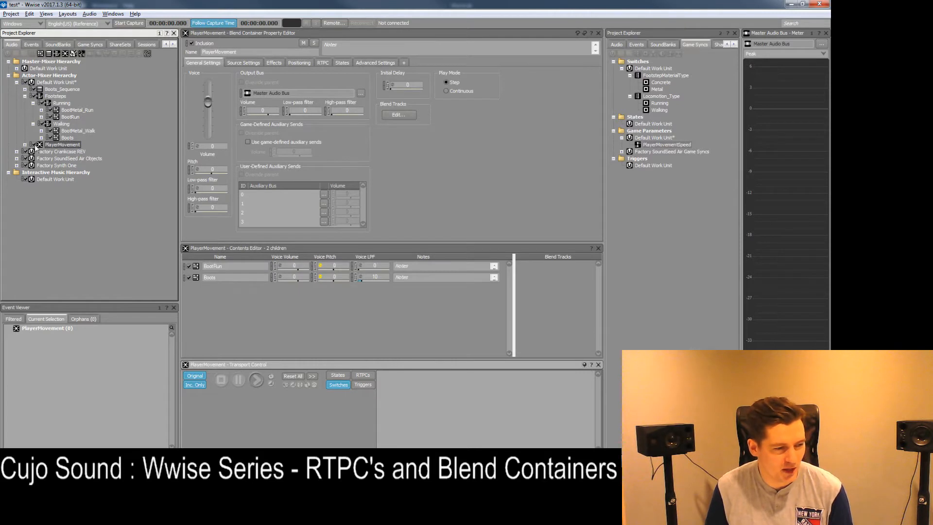
click(24, 144)
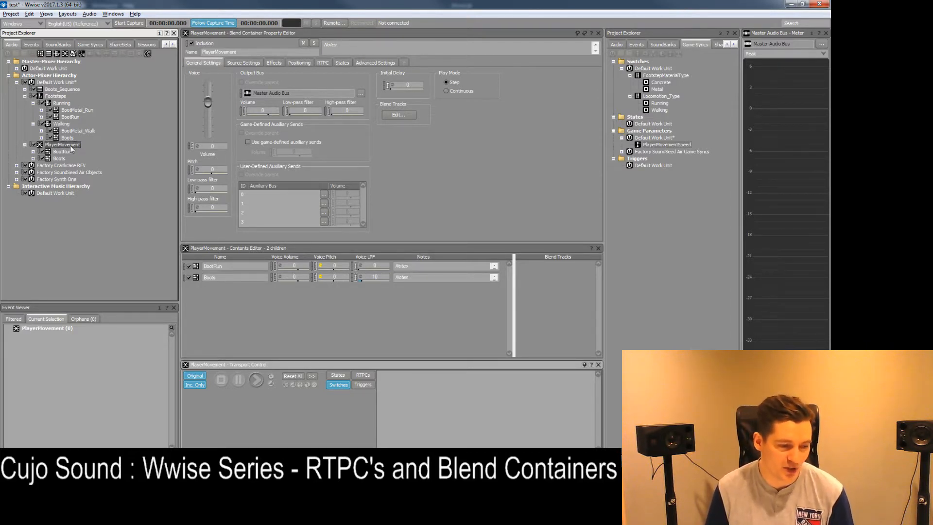
key(space)
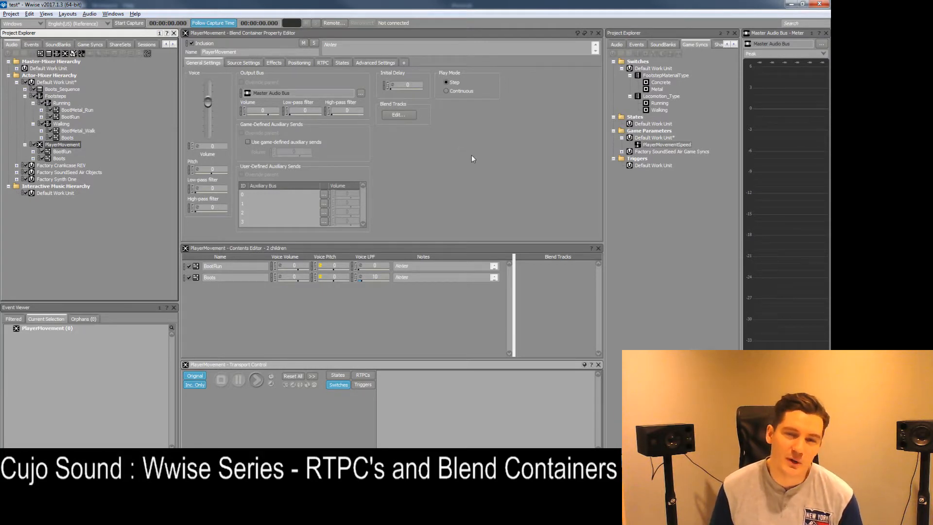
Add a blend track named StepBlender to the PlayerMovement container and close the Blend Track Editor
click(403, 116)
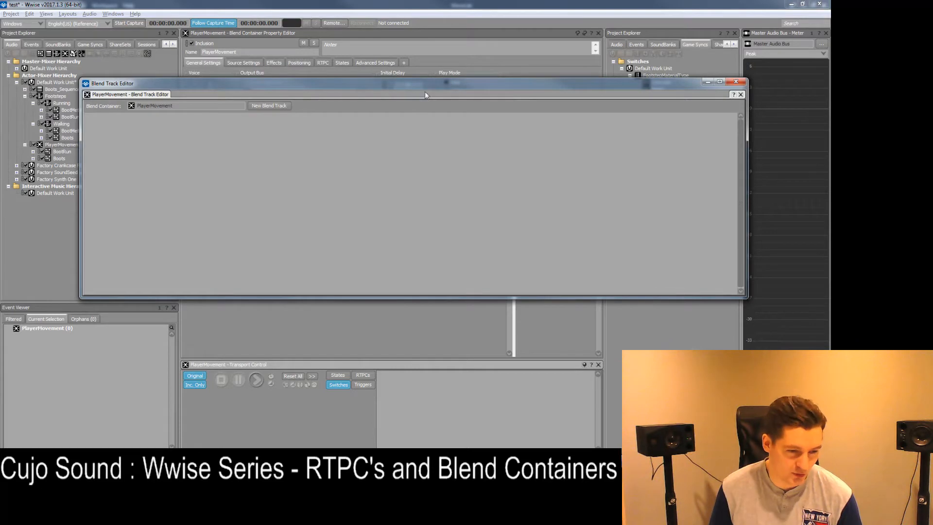
drag(425, 84, 414, 178)
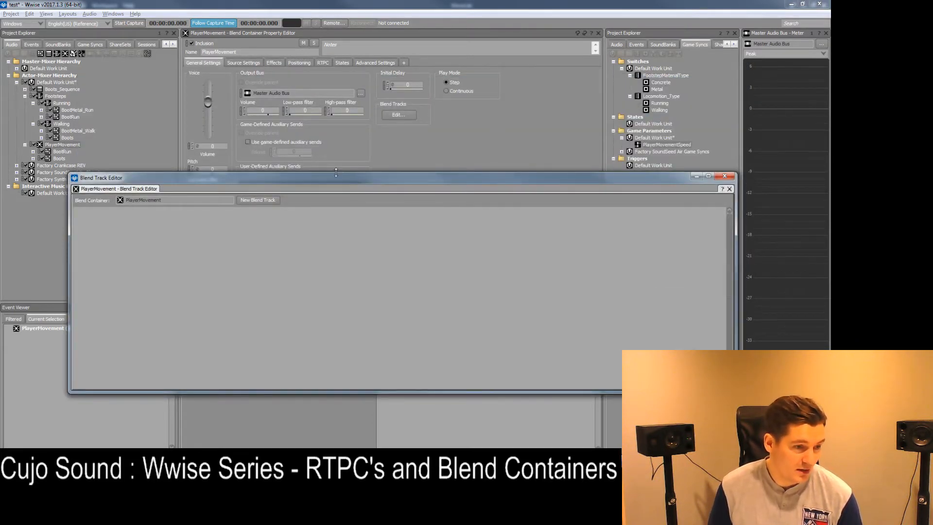
drag(337, 174, 345, 90)
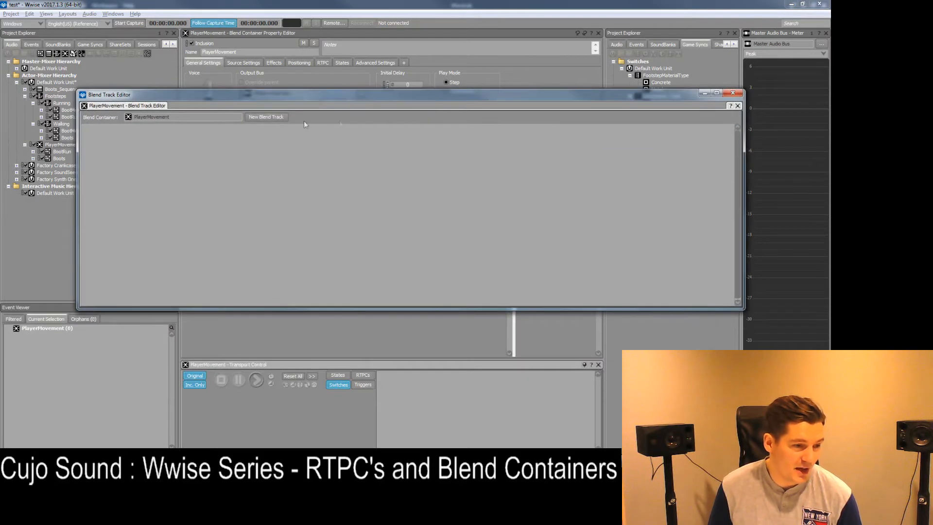
click(269, 119)
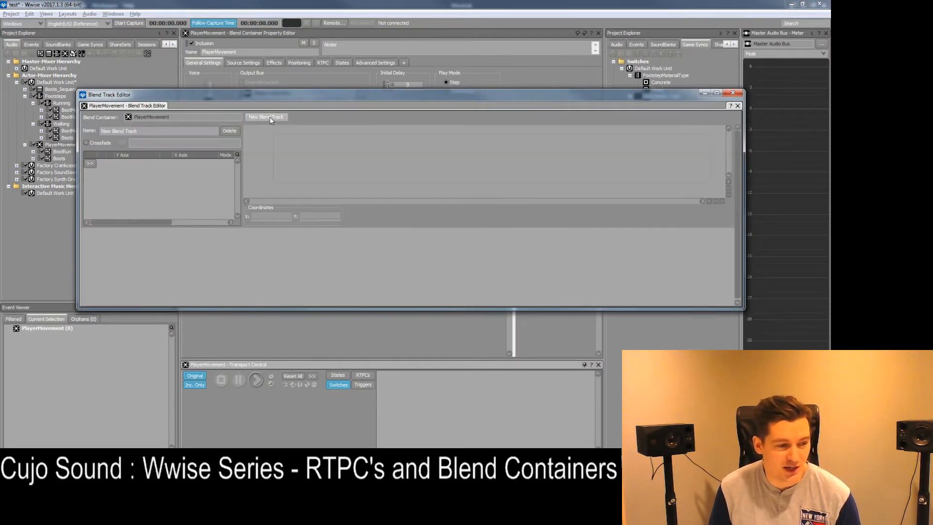
click(164, 134)
text(S)
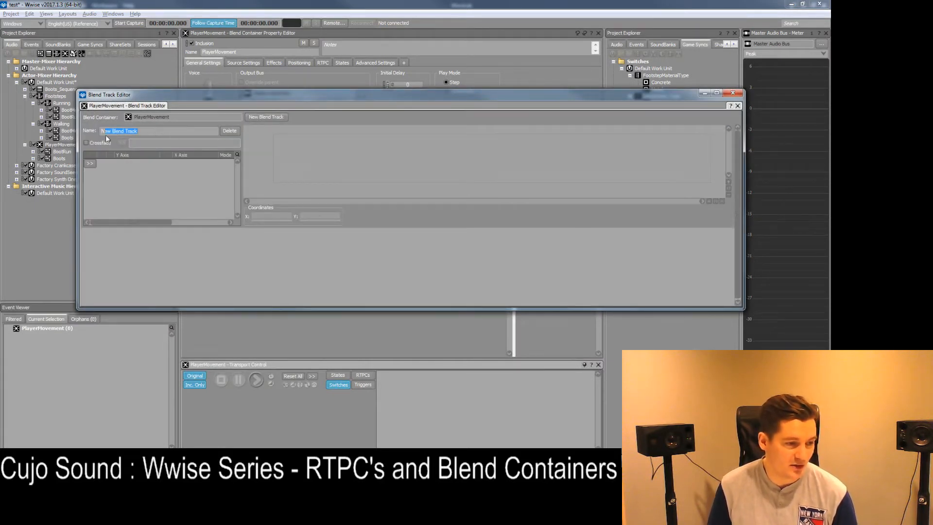
text(tepBlender)
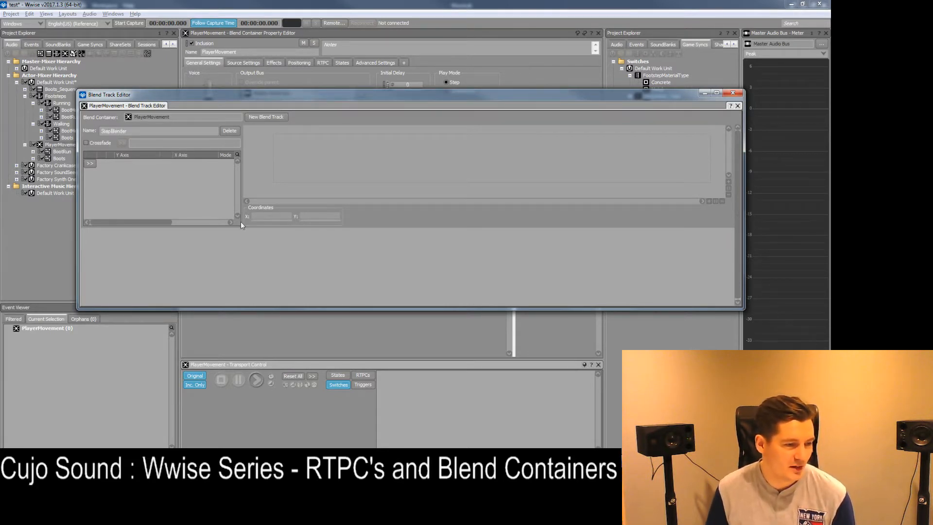
click(733, 93)
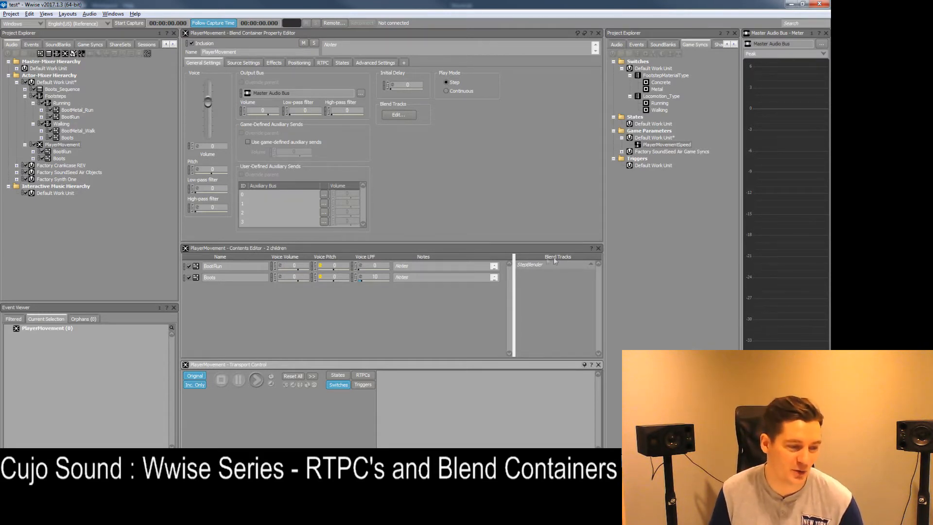
Assign the Boots and BootRun containers to the StepBlender blend track of PlayerMovement
click(200, 278)
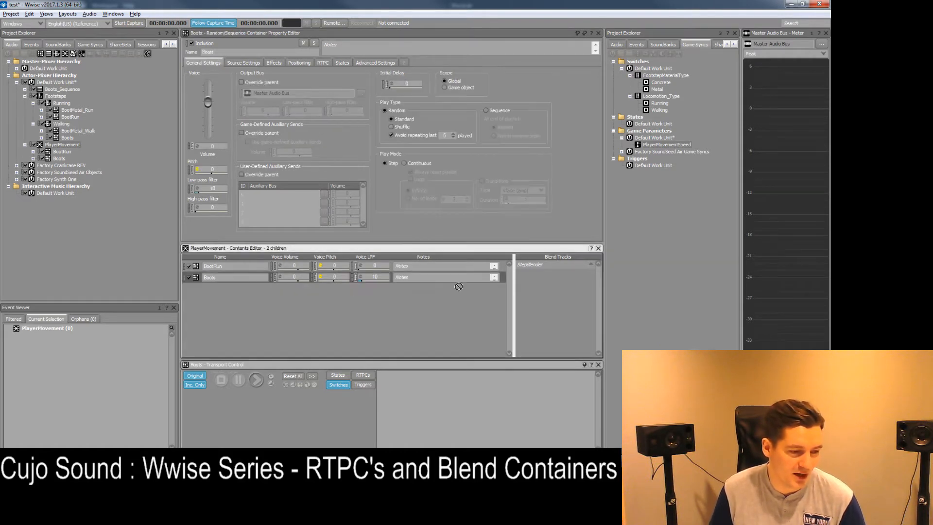
drag(202, 278, 533, 268)
drag(195, 268, 548, 269)
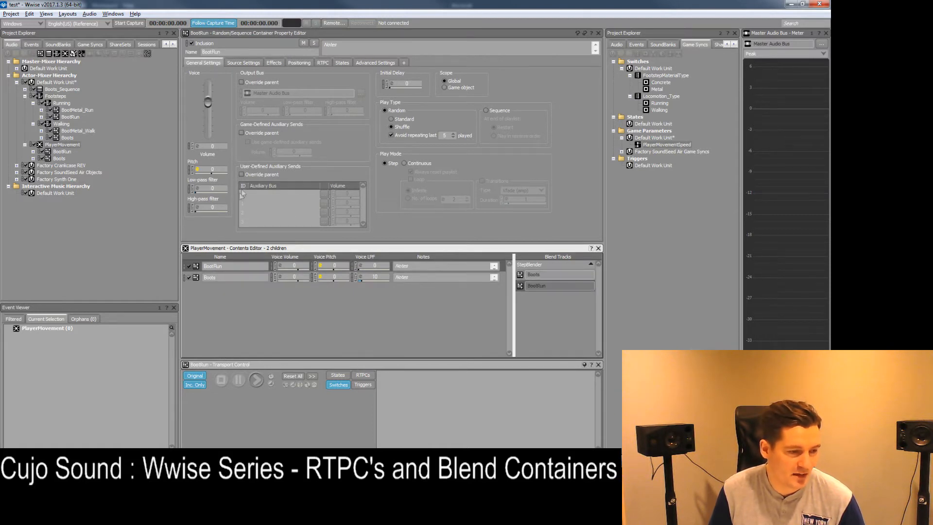
Enable crossfading on PlayerMovement's StepBlender blend track and drive it with the PlayerMovementSpeed game parameter from the Default Work Unit
click(68, 145)
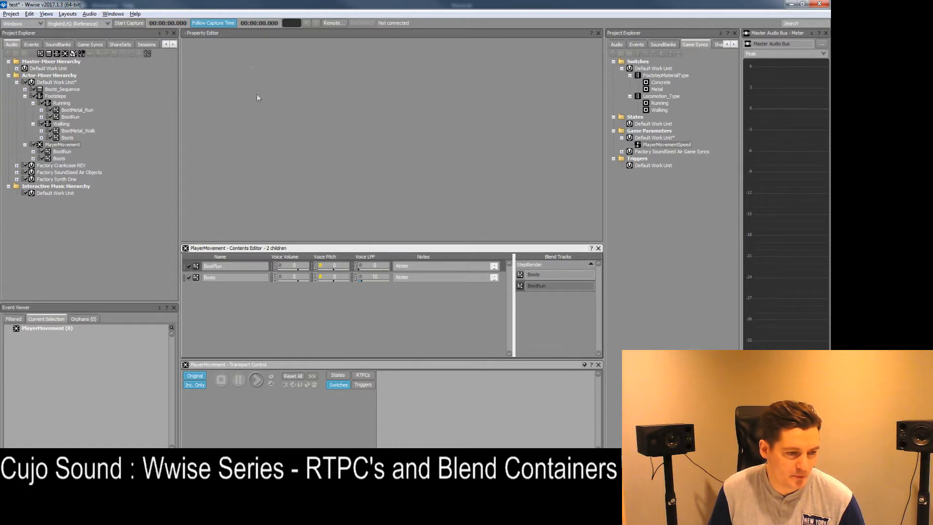
click(60, 151)
click(61, 145)
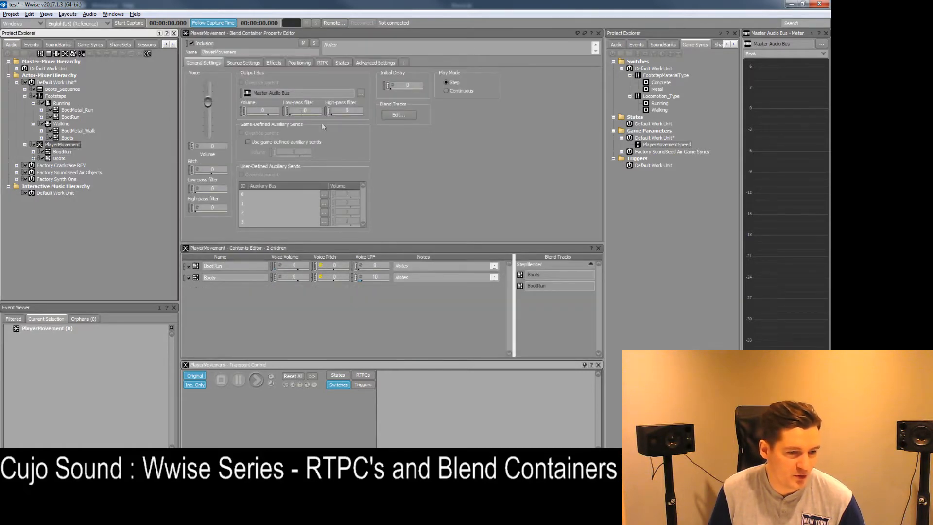
click(405, 115)
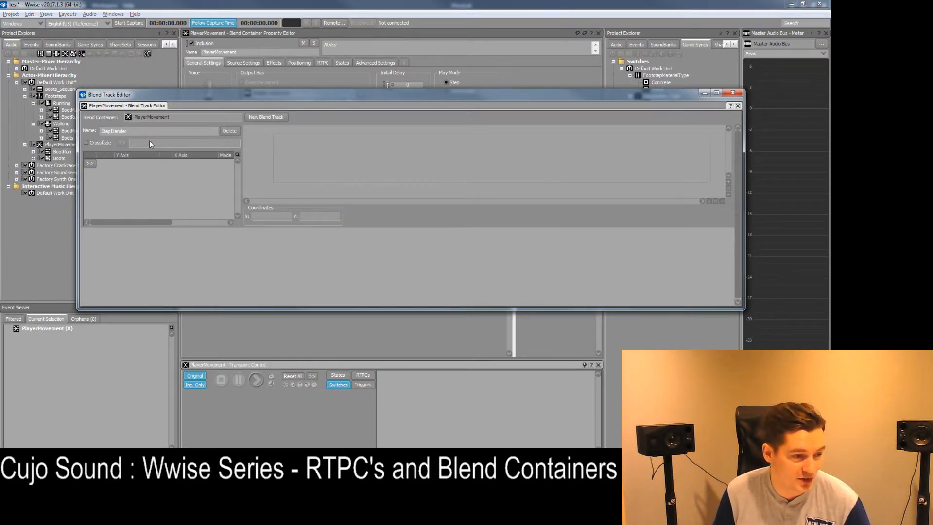
click(87, 144)
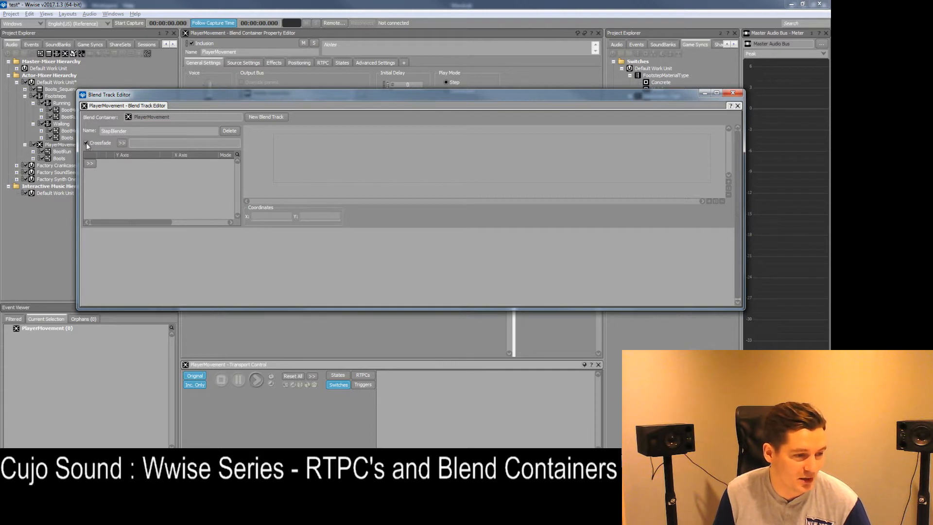
click(122, 143)
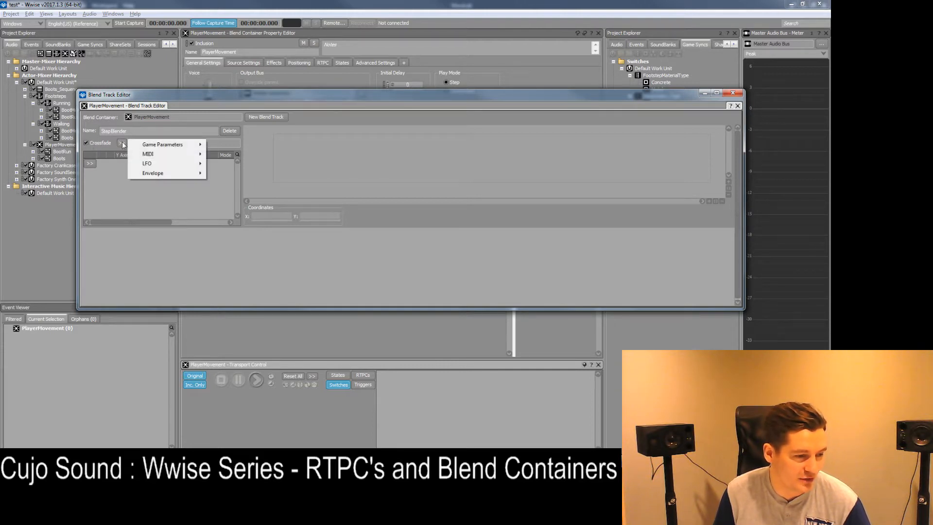
mouse_move(179, 148)
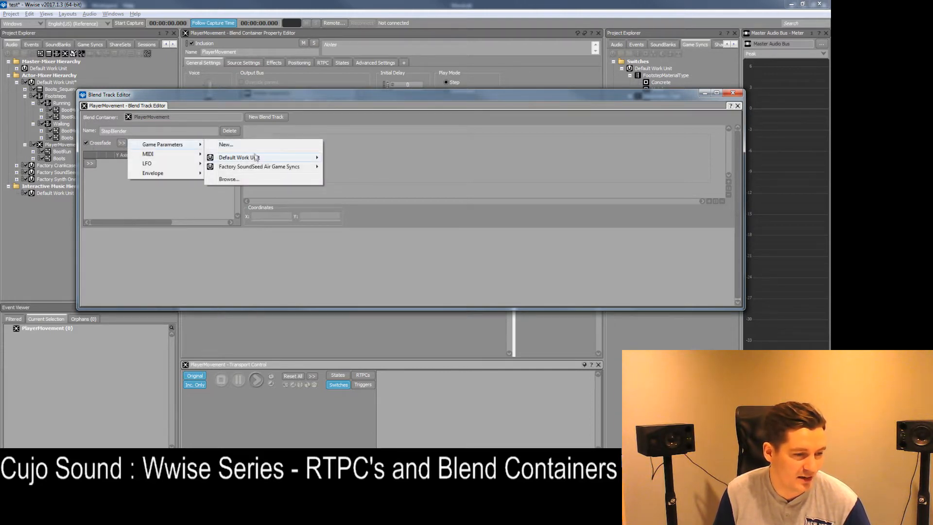
click(142, 193)
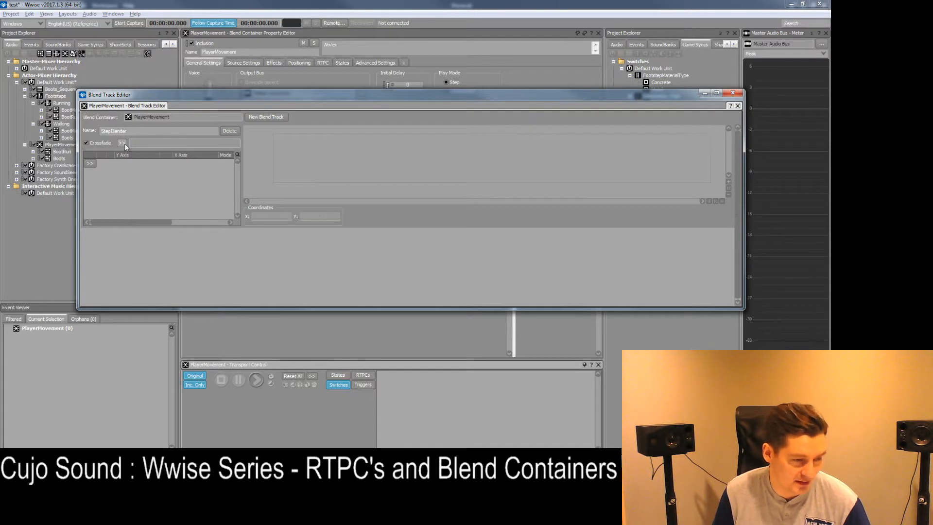
click(122, 143)
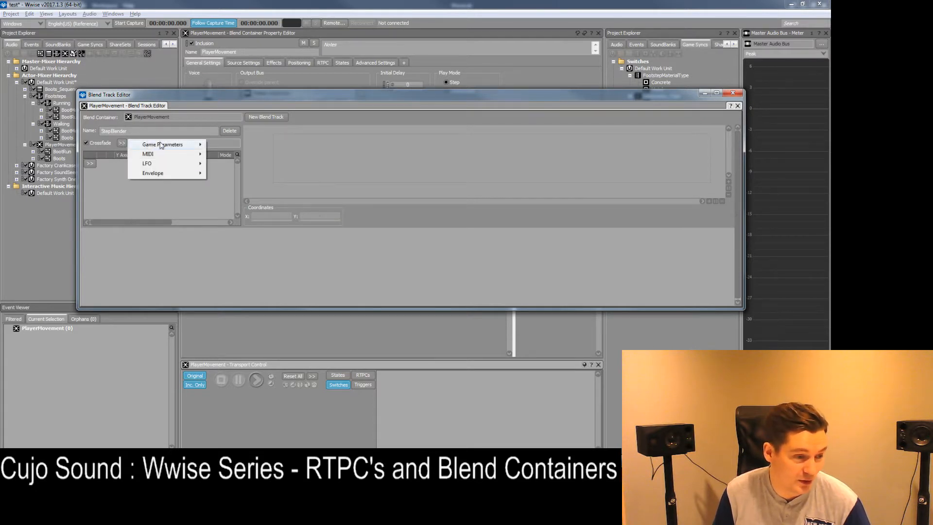
mouse_move(162, 146)
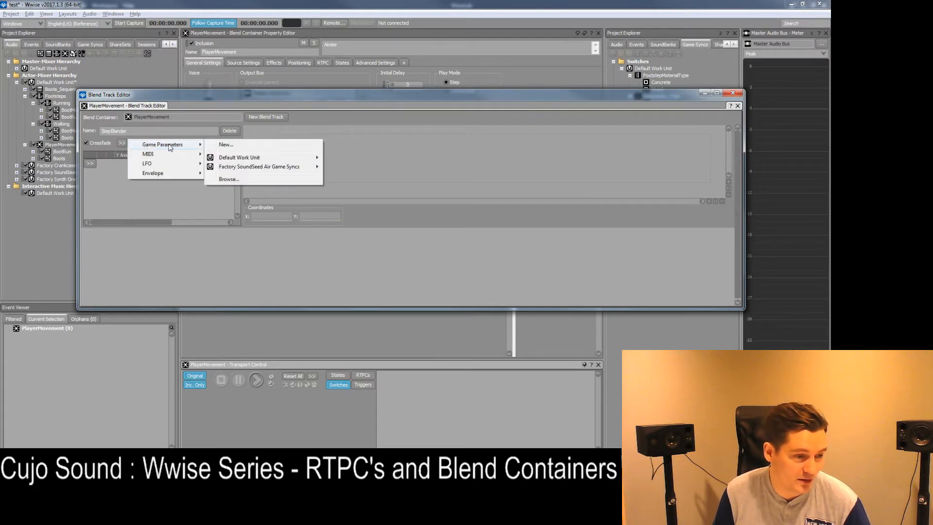
mouse_move(261, 158)
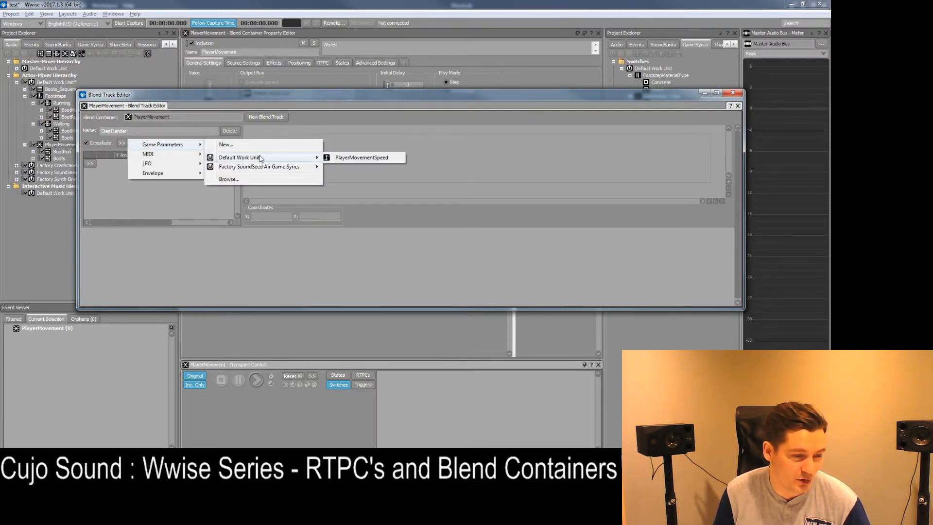
click(351, 158)
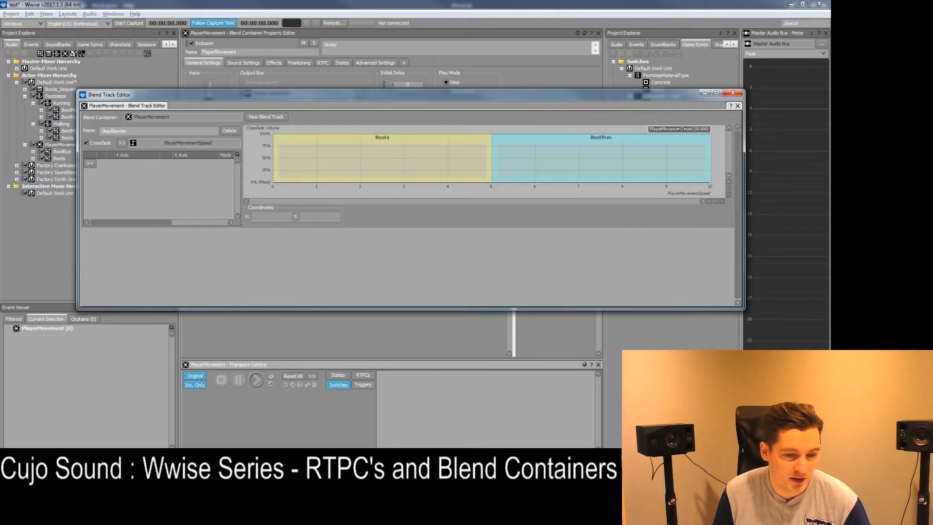
Move the PlayerMovementSpeed cursor along the crossfade graph to about 1.6 in the Boots region and close the Blend Track Editor
drag(678, 129, 399, 130)
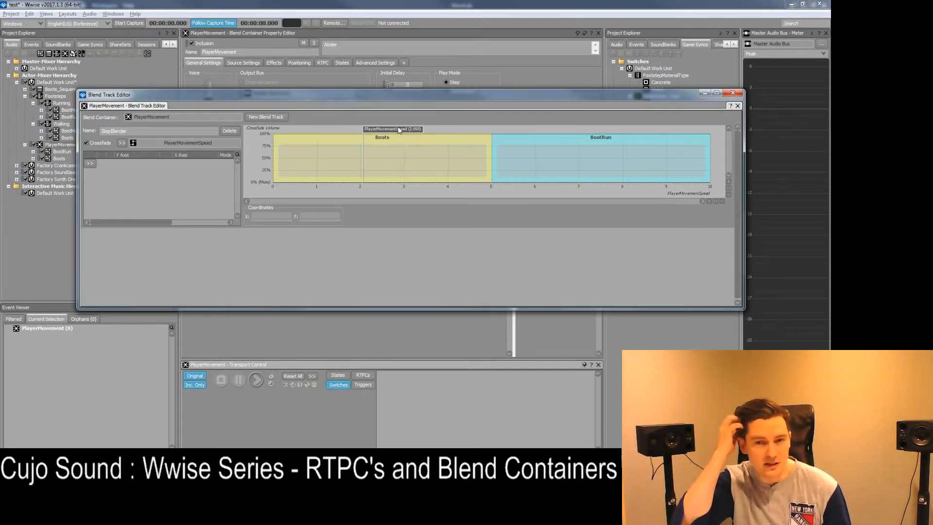
mouse_move(403, 129)
mouse_down()
mouse_move(624, 133)
mouse_move(345, 129)
mouse_up()
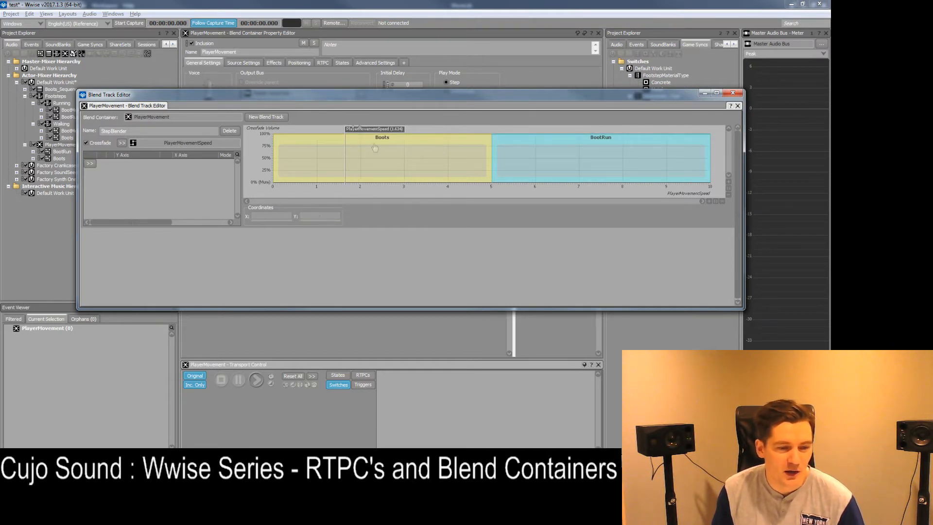
click(734, 95)
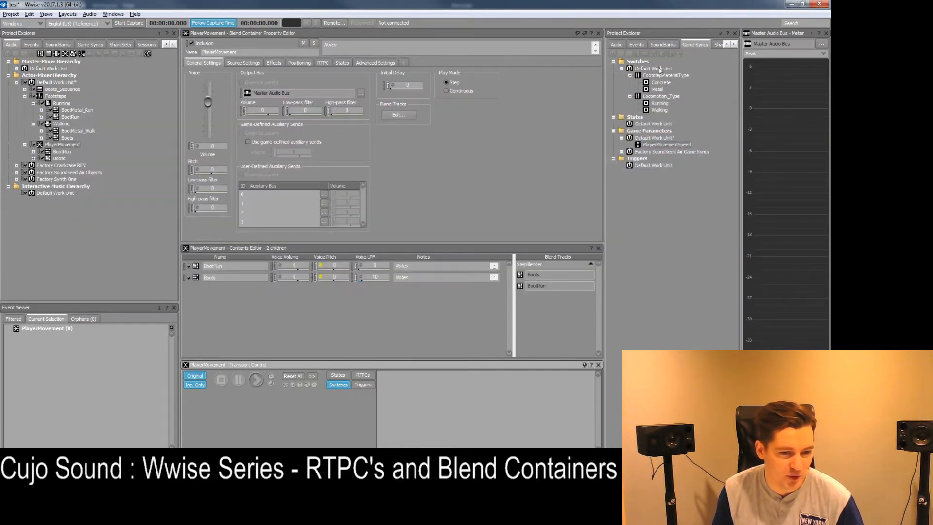
Retarget the Play_FS event's Play action to the PlayerMovement blend container and audition the event
click(636, 45)
click(653, 76)
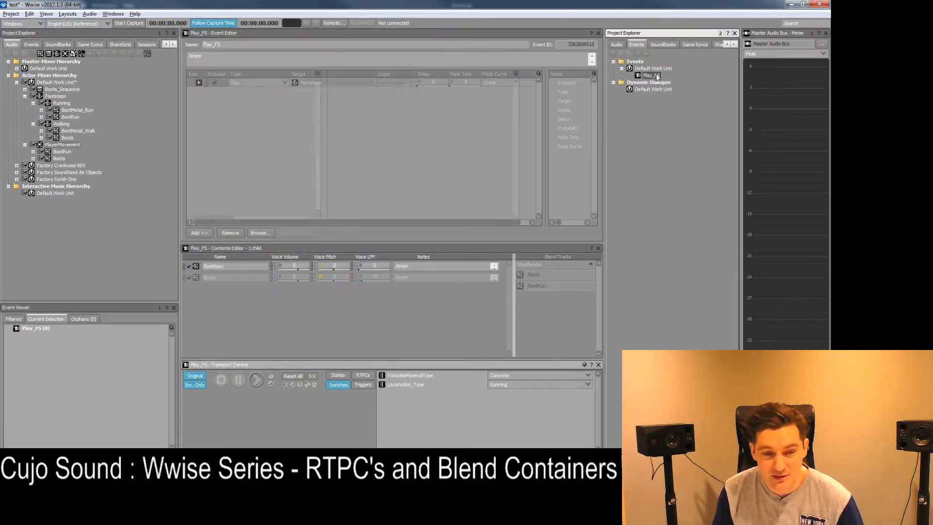
drag(71, 144, 328, 83)
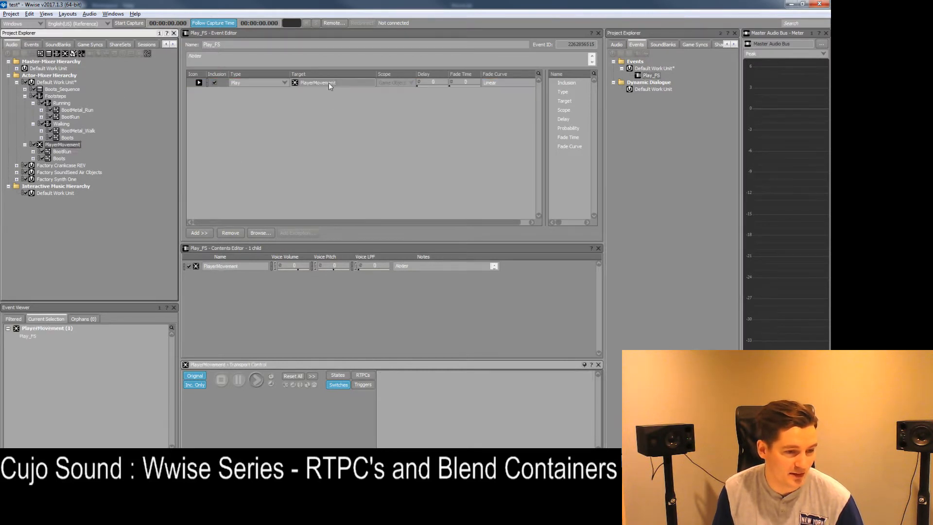
click(653, 75)
key(space)
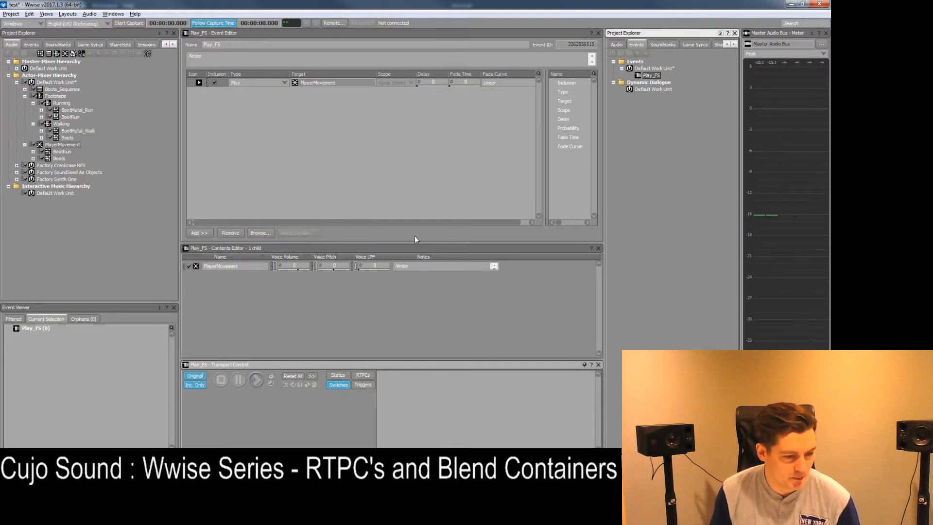
Show the RTPCs of Play_FS in the Transport Control and pin the Transport Control to that event
click(367, 375)
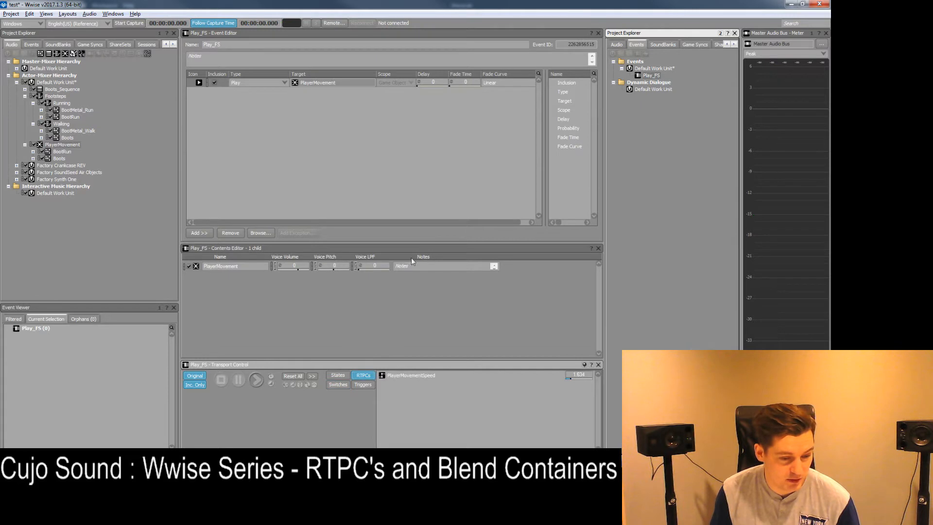
click(337, 386)
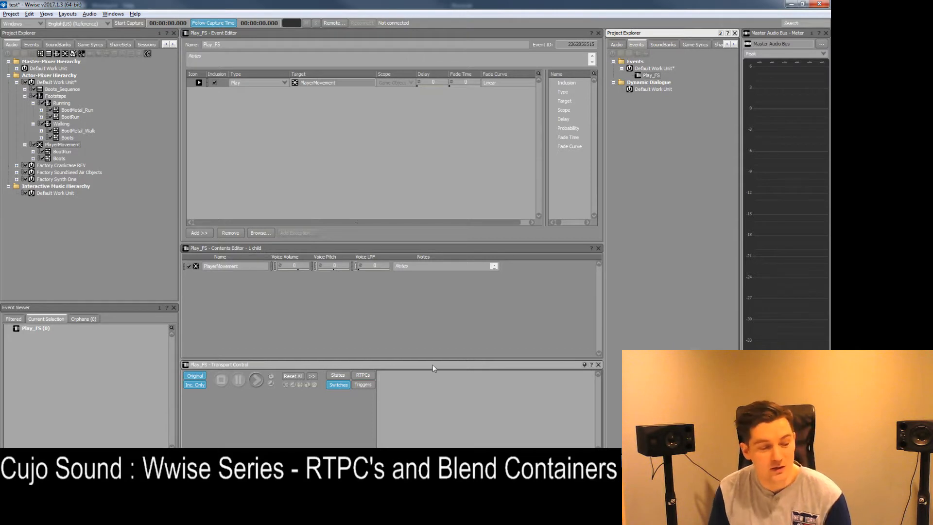
click(362, 377)
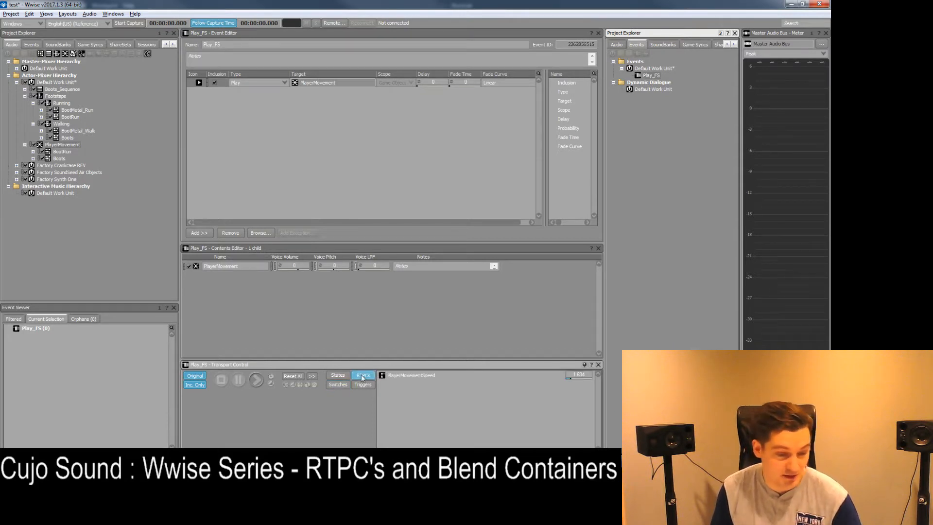
click(584, 366)
Audition Play_FS while raising the PlayerMovementSpeed value to about 4.8
key(space)
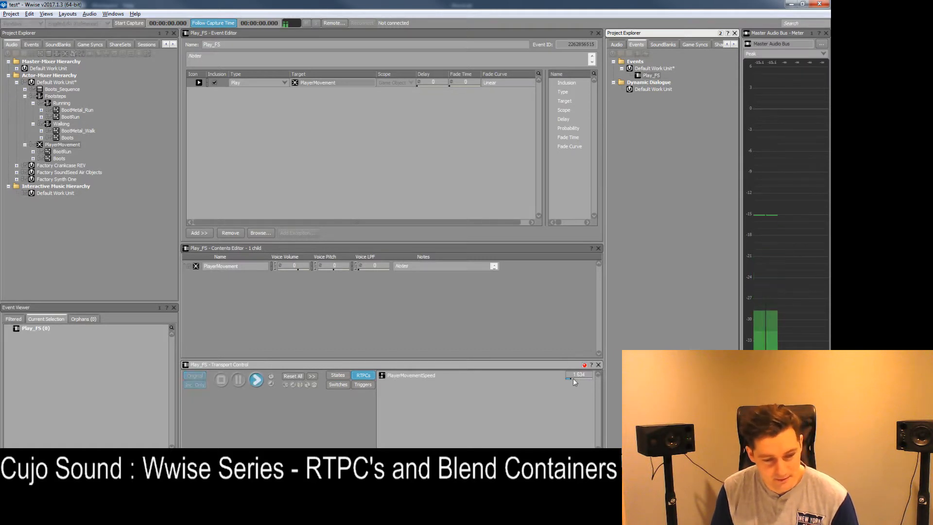
drag(573, 378, 576, 379)
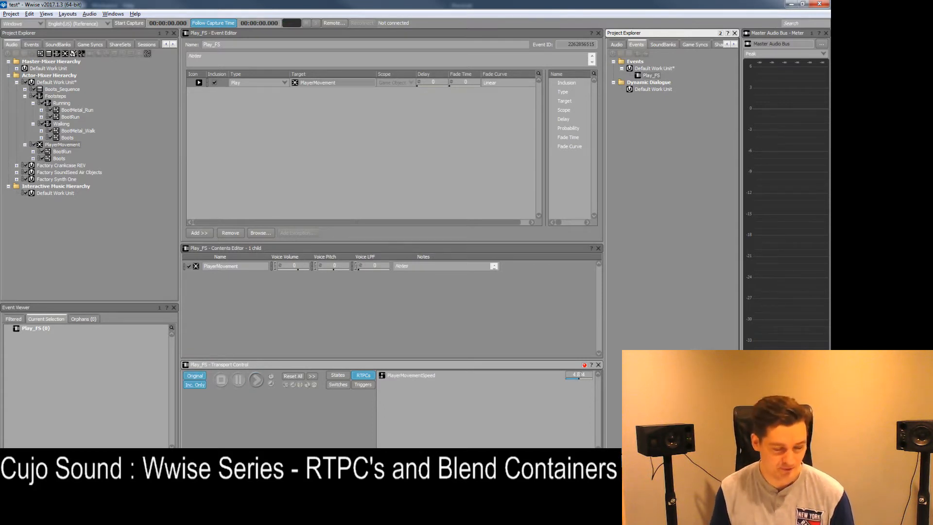
key(space)
key(space)
key(space)
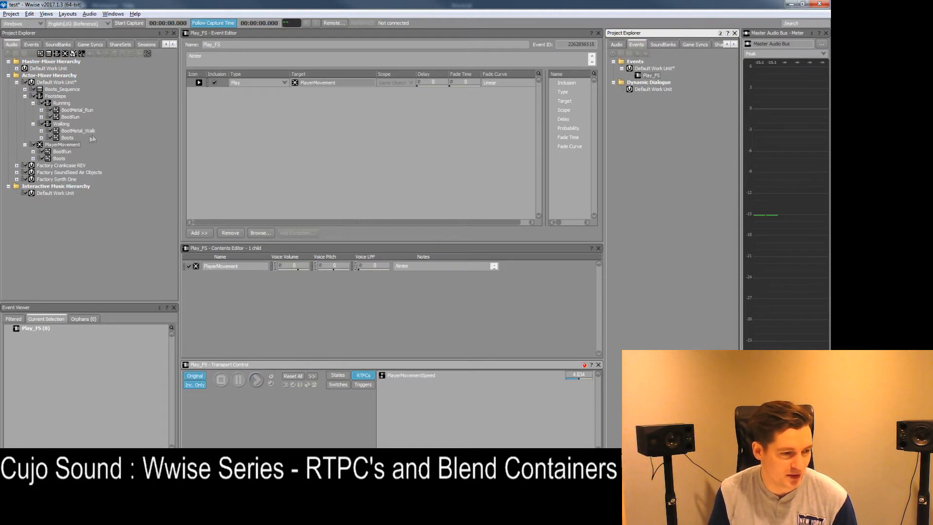
Open PlayerMovement's Blend Track Editor and audition Play_FS with the PlayerMovementSpeed cursor at about 6.6 in the BootRun region
click(61, 145)
double_click(61, 145)
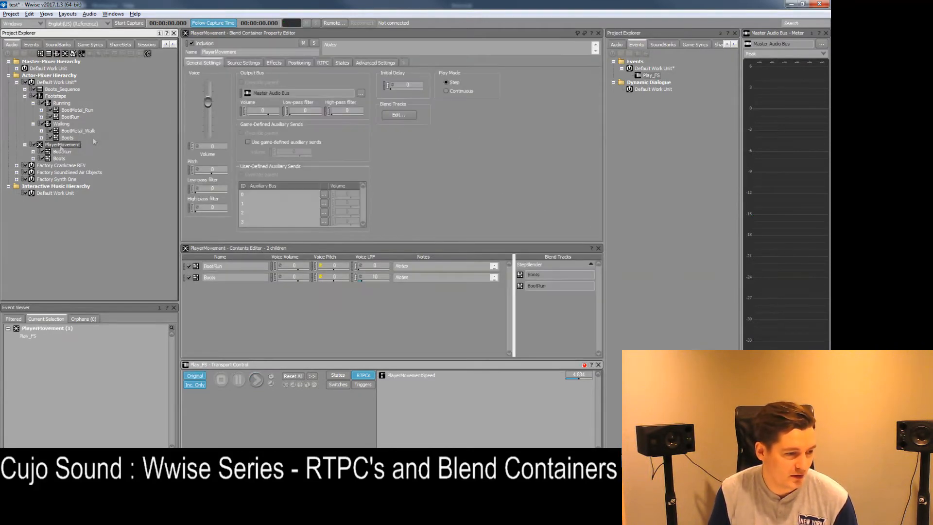
click(401, 114)
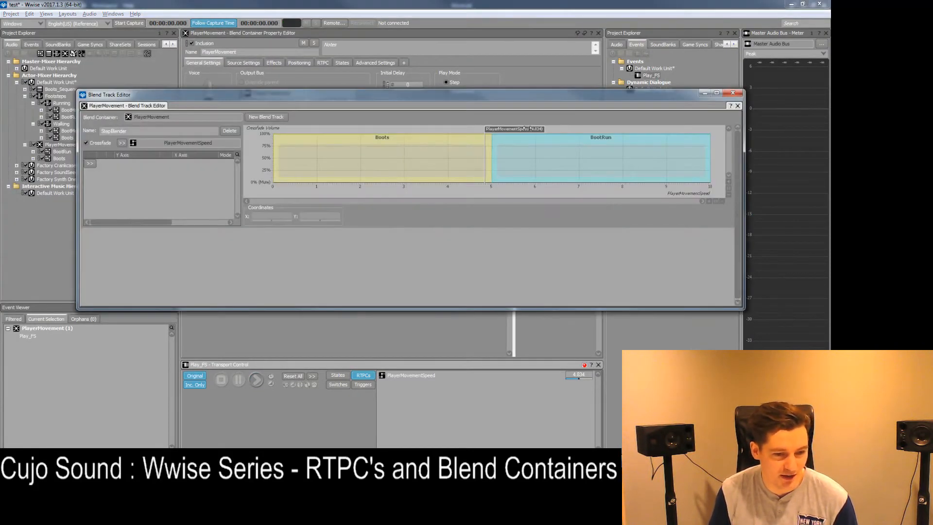
drag(525, 128, 605, 129)
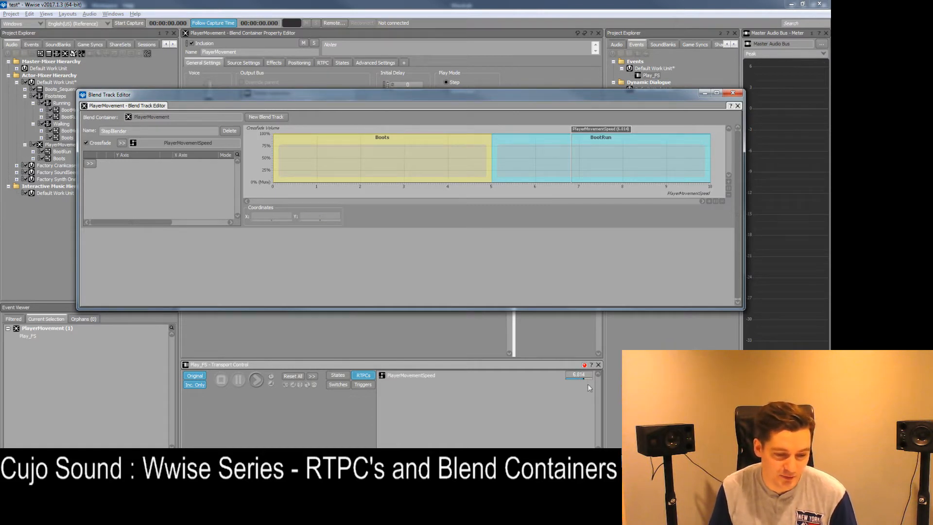
mouse_move(600, 129)
mouse_down()
mouse_move(491, 129)
mouse_move(595, 122)
mouse_up()
key(space)
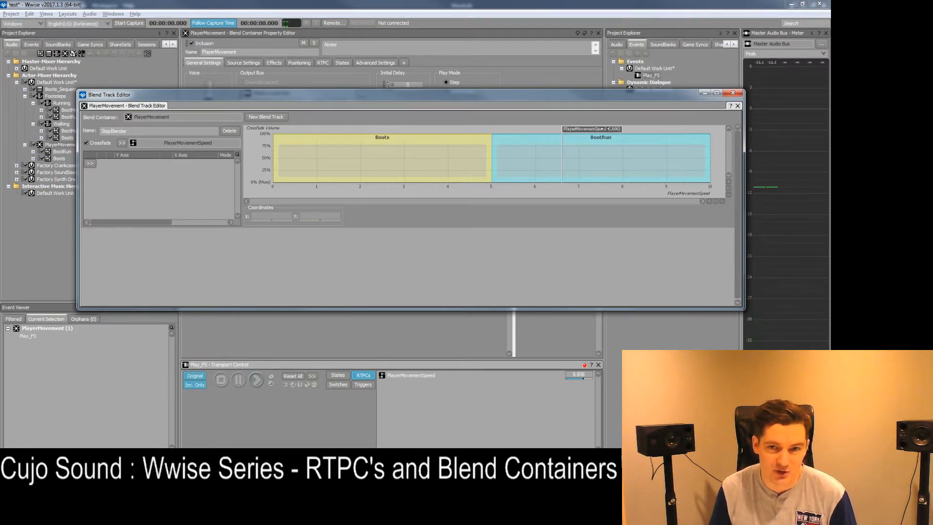
Audition the footsteps with PlayerMovementSpeed at about 7.2 and about 2.6, and close the Blend Track Editor
drag(603, 129, 632, 130)
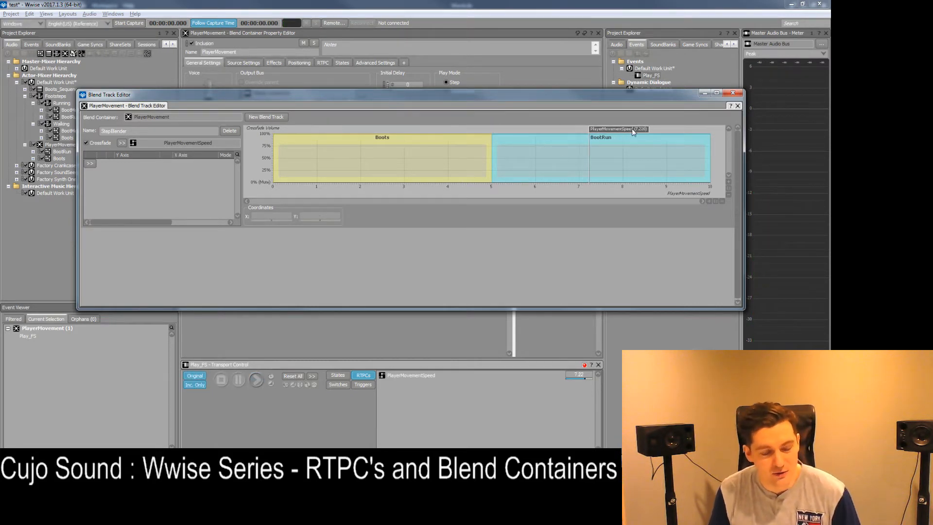
key(space)
key(space)
key(space)
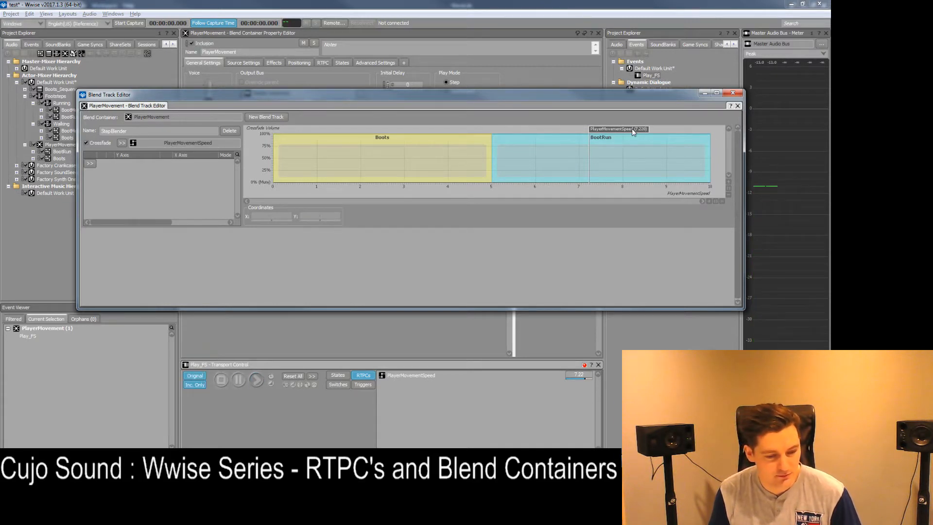
key(space)
key(space)
key(space)
drag(631, 128, 429, 129)
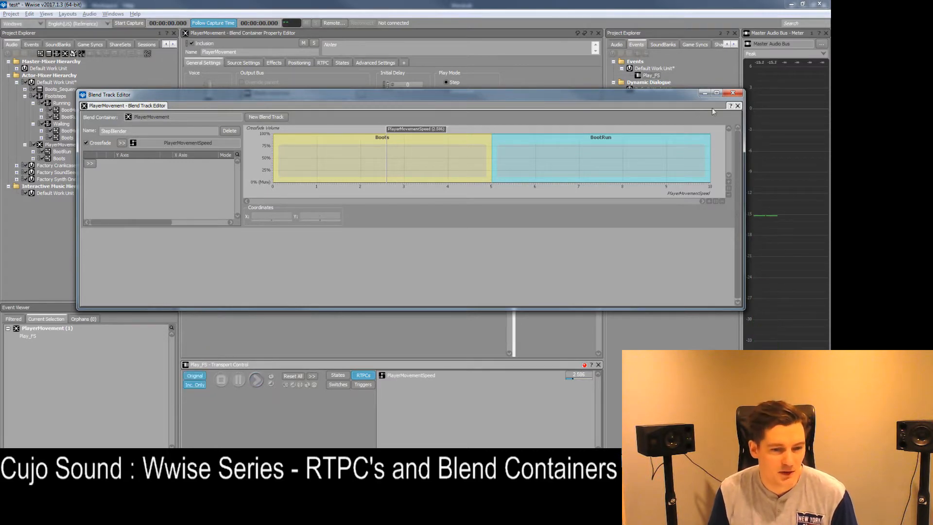
click(734, 94)
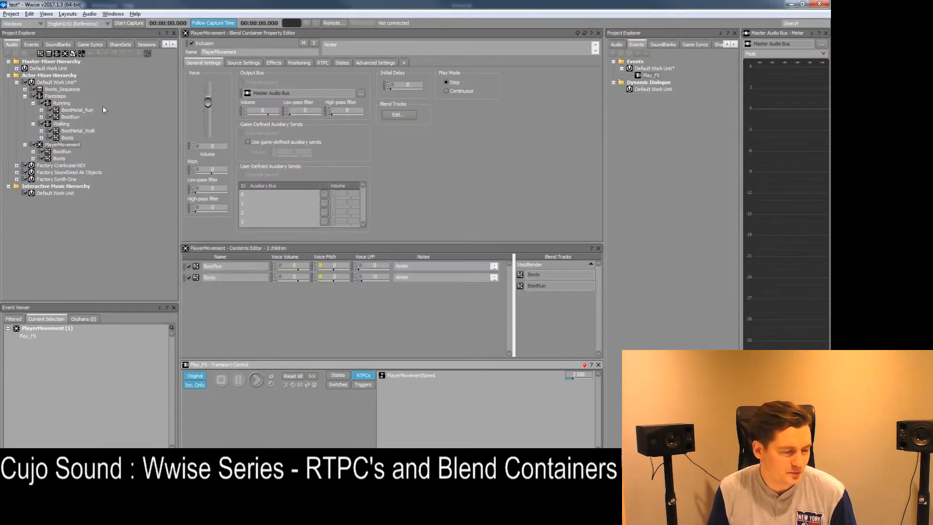
Create a blend container named PlayerMovementSwitch in the Default Work Unit of the Actor-Mixer Hierarchy
right_click(52, 85)
mouse_move(83, 90)
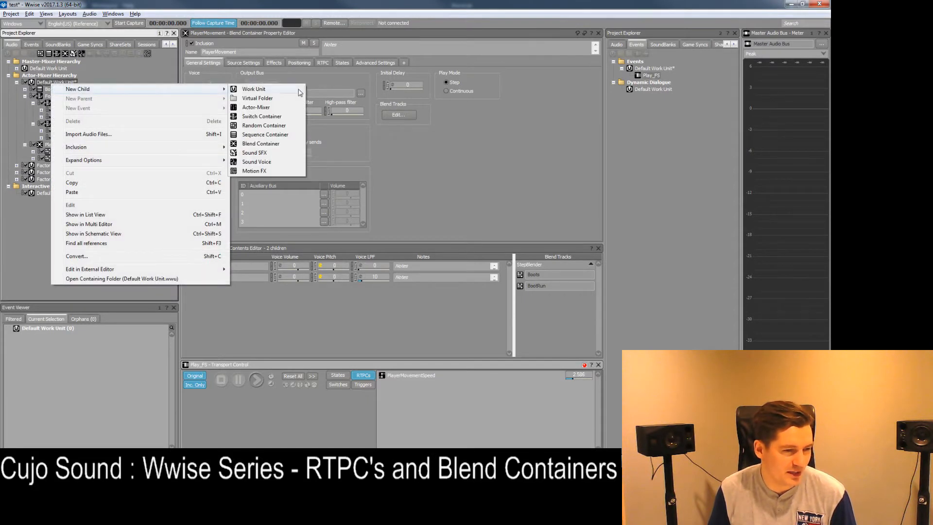
click(261, 144)
text(PlayerMovement)
text(ent)
text(Switch)
key(Return)
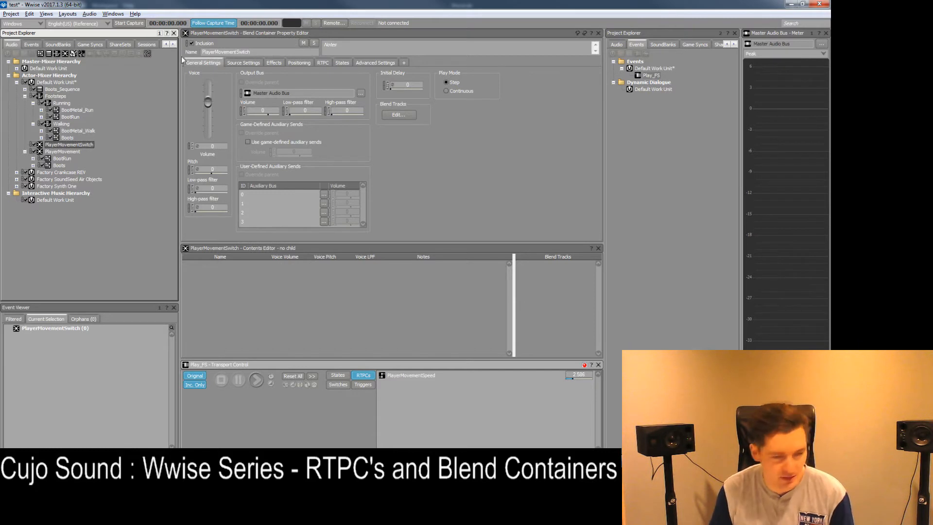
Retarget the Play action of the Play_FS event to the PlayerMovementSwitch blend container
click(653, 76)
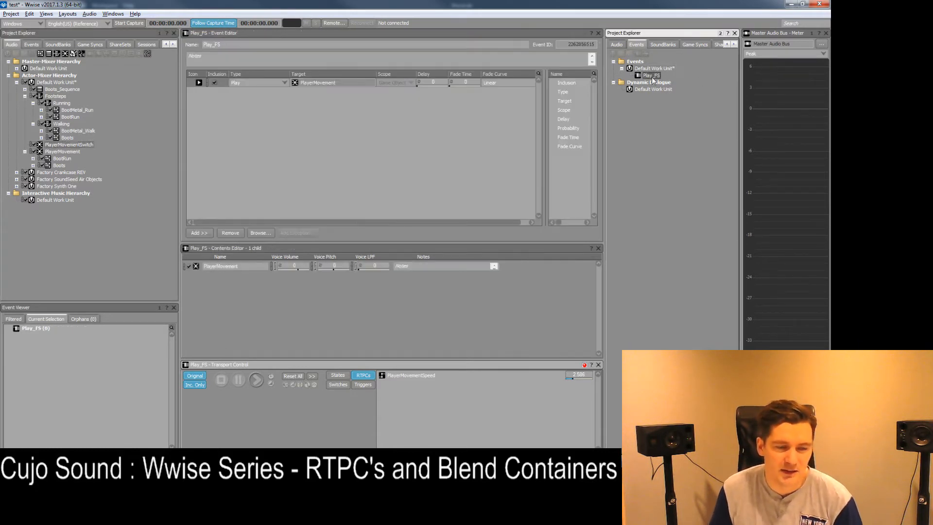
drag(79, 147, 298, 83)
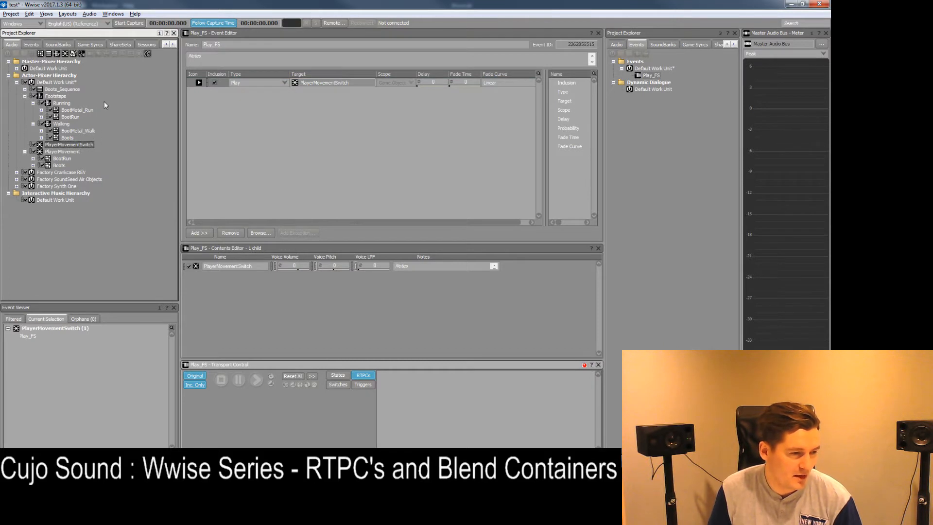
Copy the Running and Walking switch containers from Footsteps into the PlayerMovementSwitch blend container
click(33, 103)
click(33, 110)
click(33, 103)
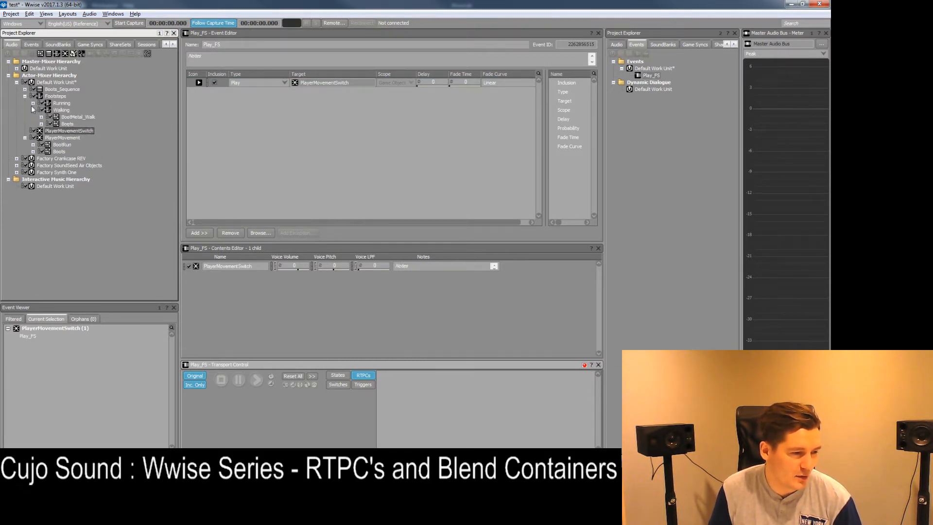
click(33, 124)
click(62, 103)
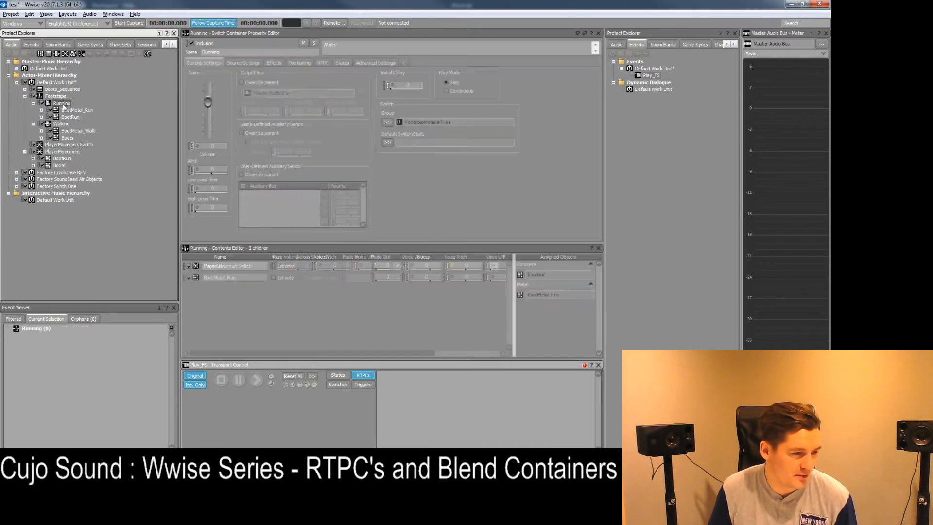
click(67, 125)
click(65, 104)
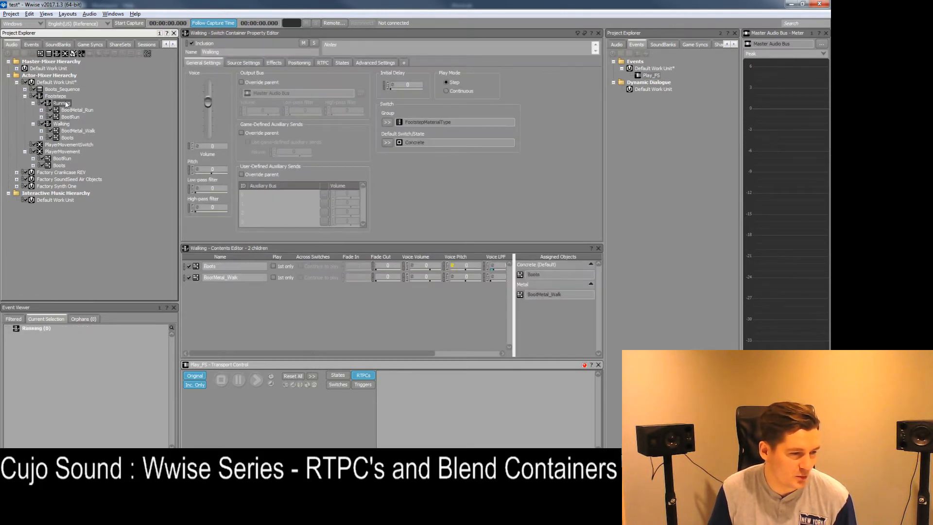
ctrl+click(66, 123)
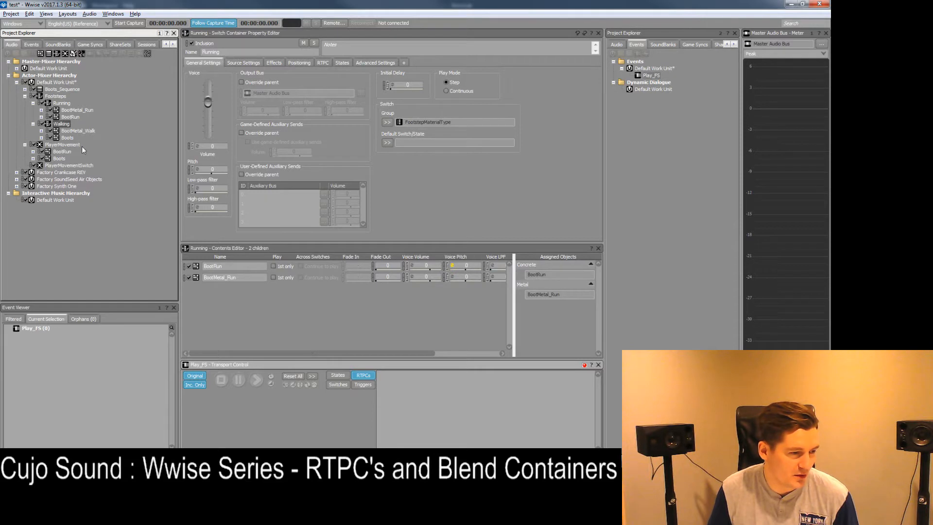
drag(81, 145, 63, 151)
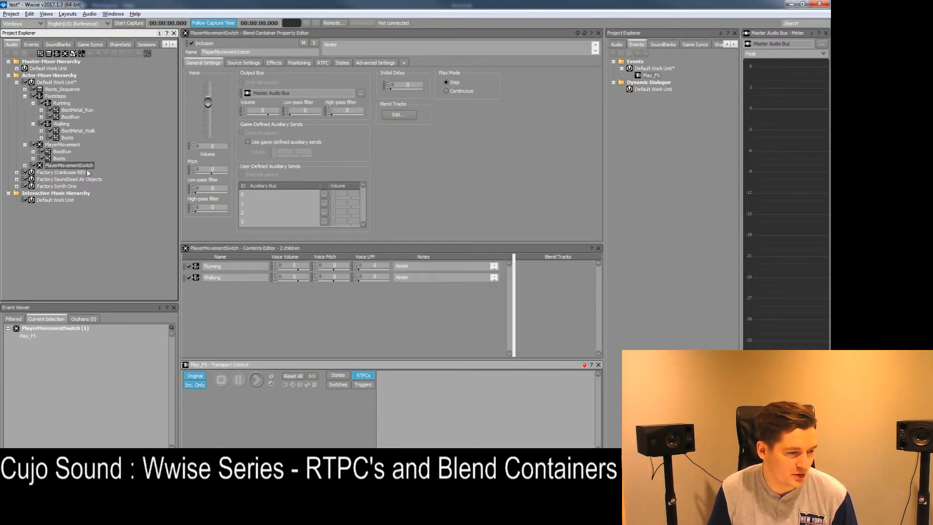
Examine the Running and Walking switch containers inside PlayerMovementSwitch and their concrete and metal boot sounds
click(25, 165)
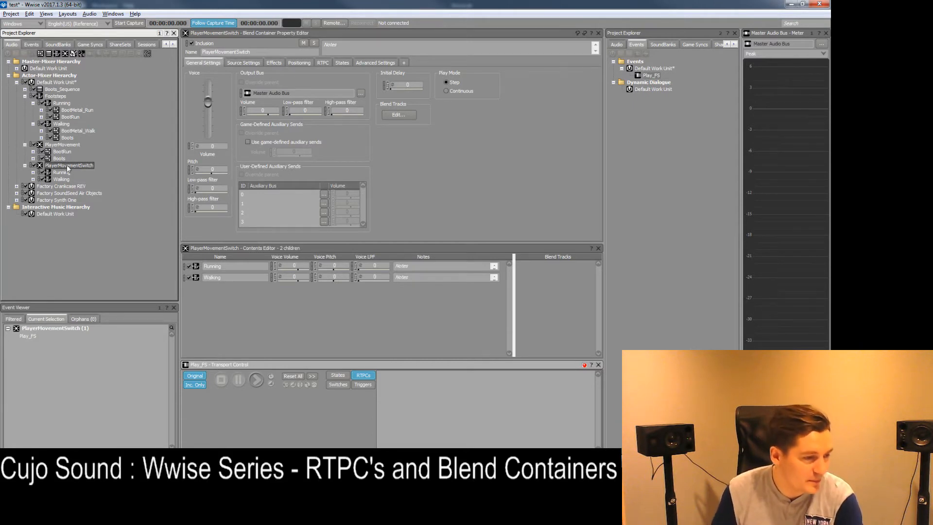
click(66, 171)
click(66, 166)
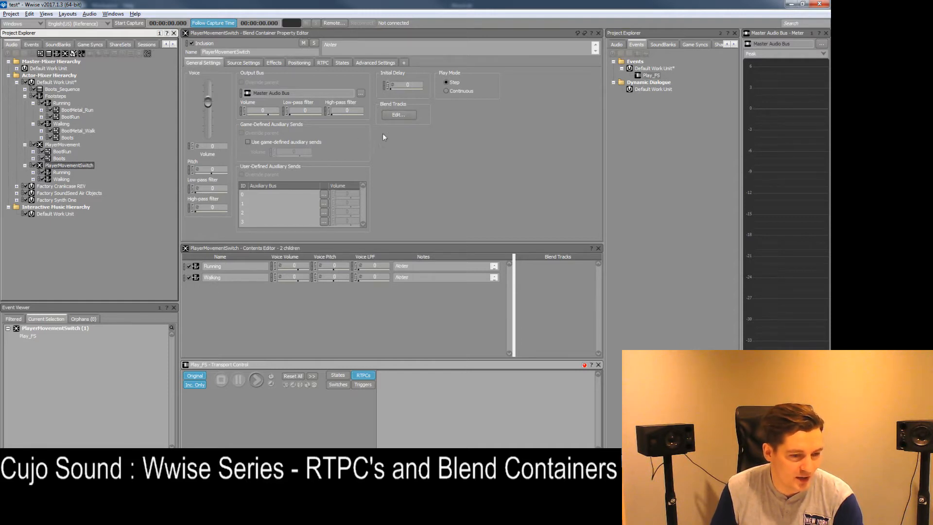
click(61, 172)
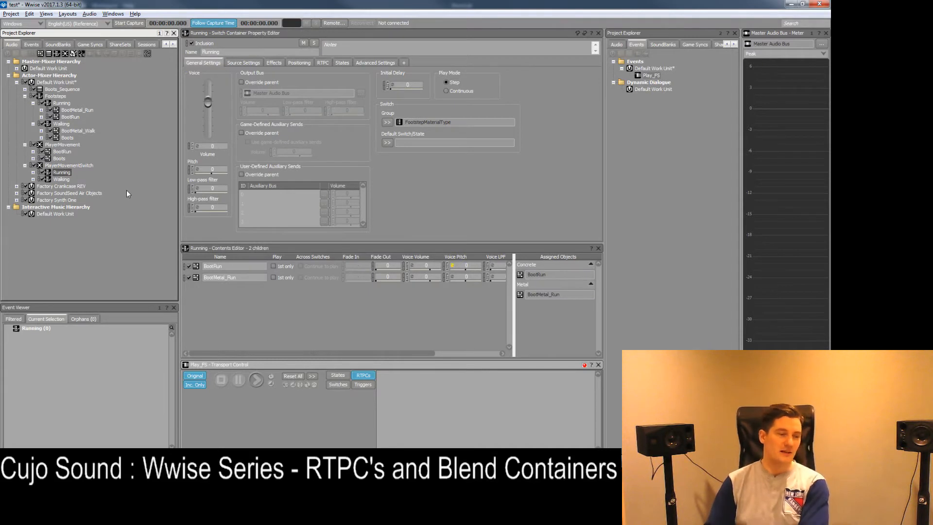
key(Right)
key(Down)
key(Down)
key(Up)
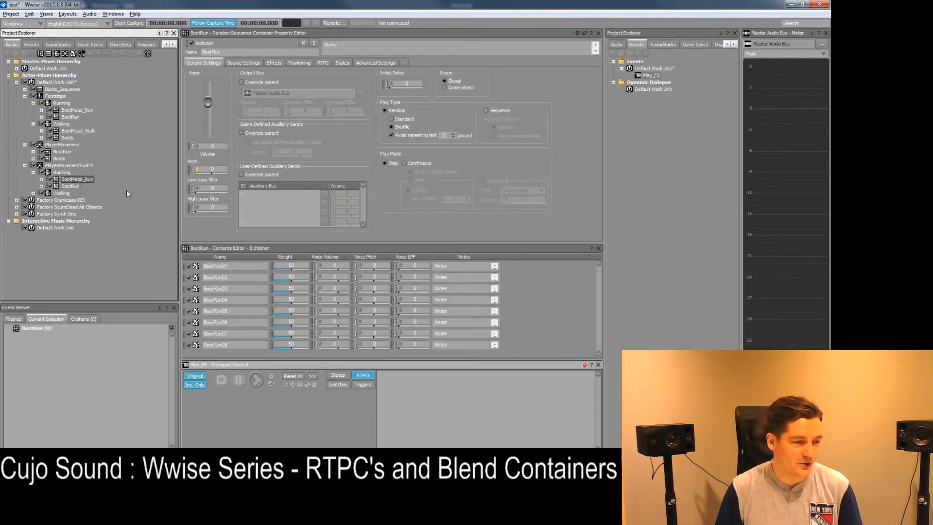
key(Down)
key(Down)
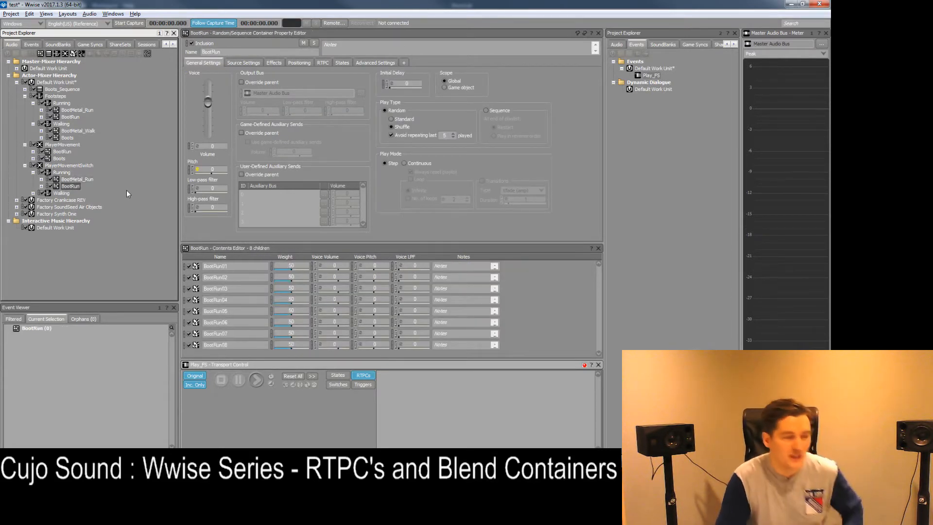
key(Right)
key(Down)
key(Down)
key(Up)
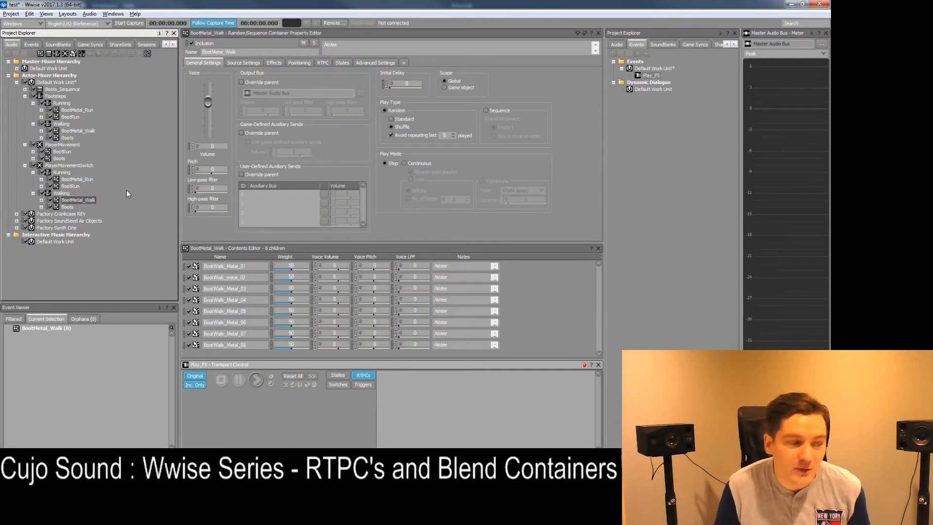
key(Left)
key(Left)
key(Left)
key(Left)
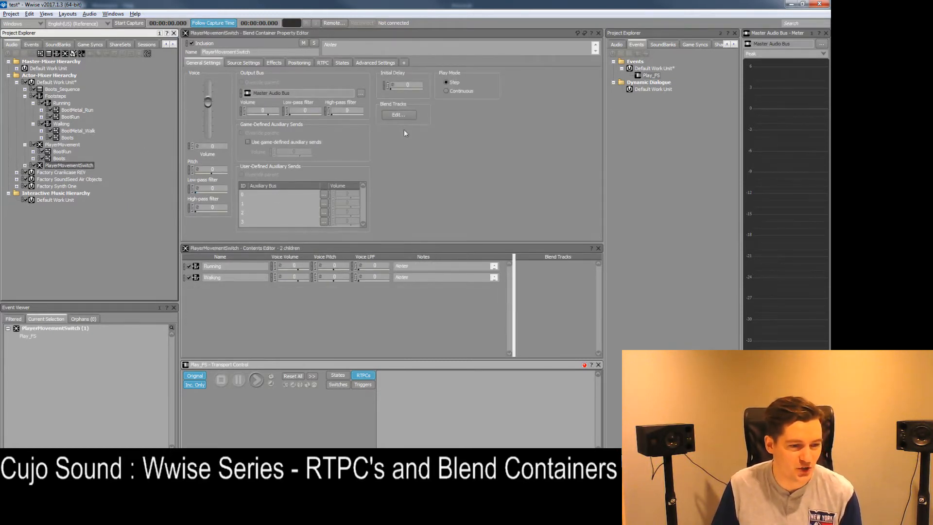
Add a blend track to PlayerMovementSwitch with crossfade driven by the PlayerMovementSpeed game parameter, and close the Blend Track Editor
click(403, 115)
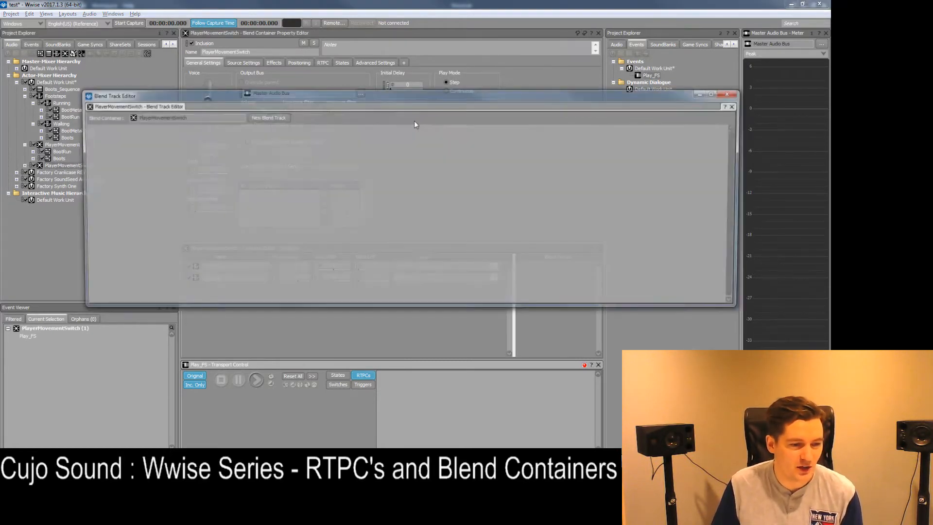
click(267, 117)
click(92, 143)
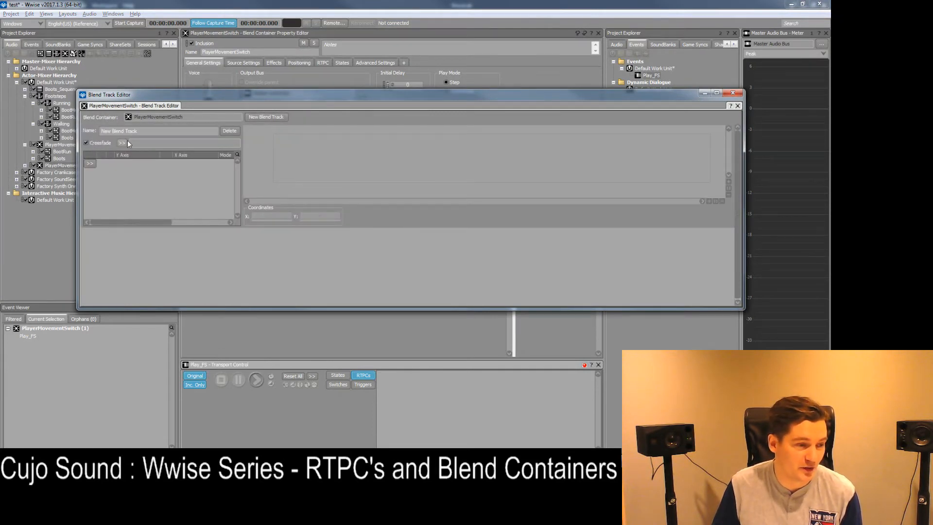
click(122, 143)
mouse_move(171, 148)
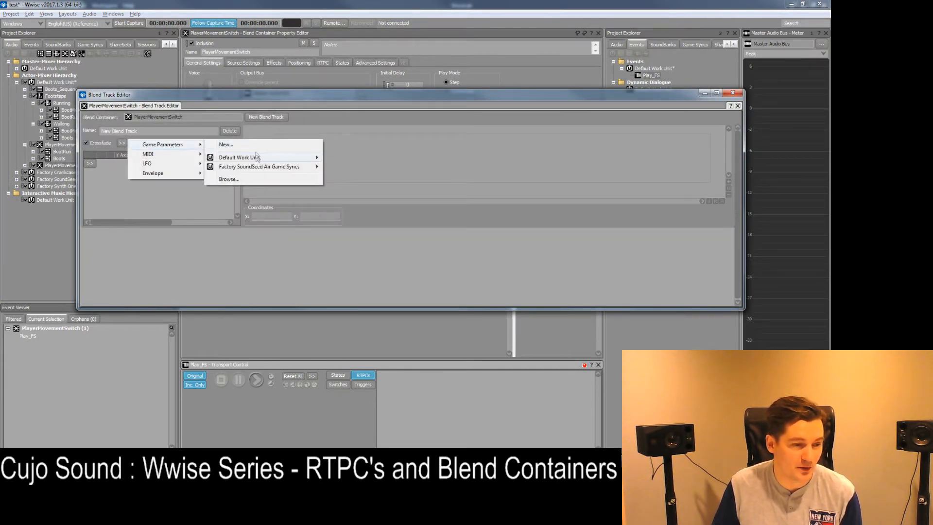
mouse_move(259, 158)
click(369, 158)
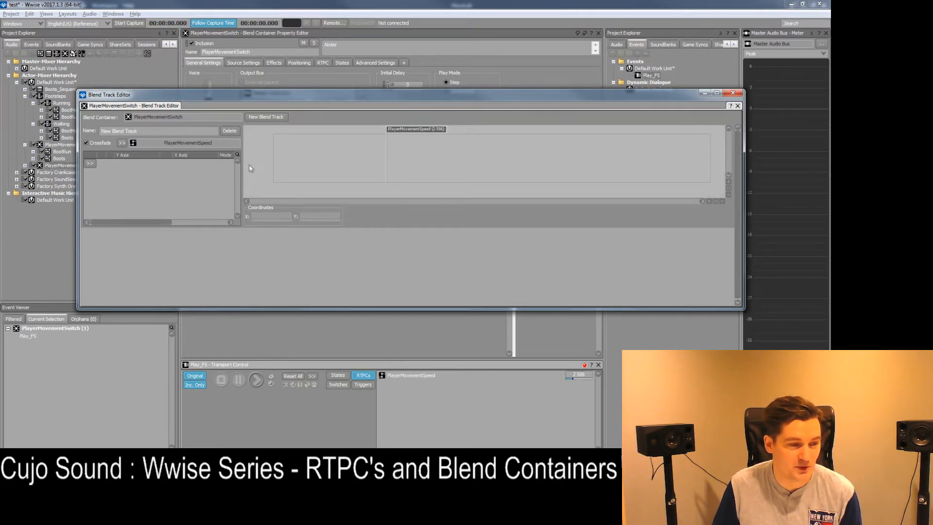
click(732, 92)
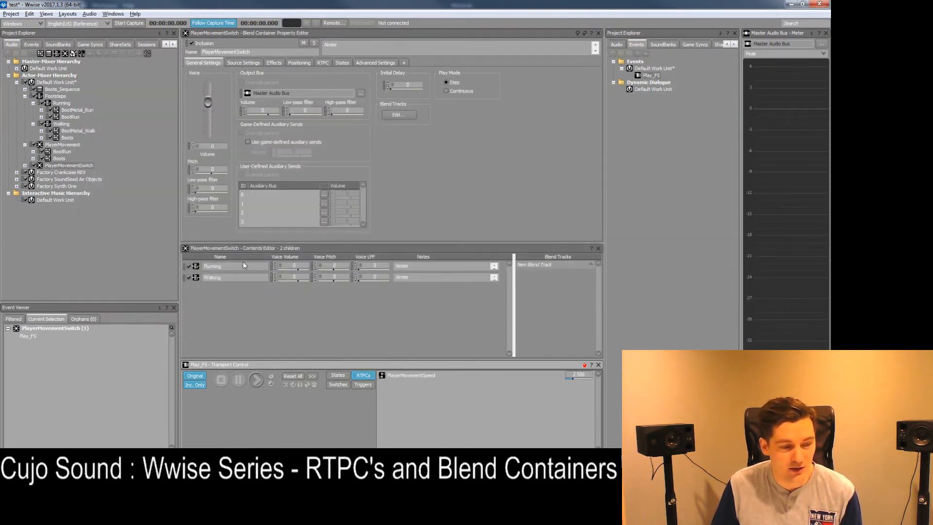
Assign Walking and Running, in that order, to PlayerMovementSwitch's new blend track
click(198, 267)
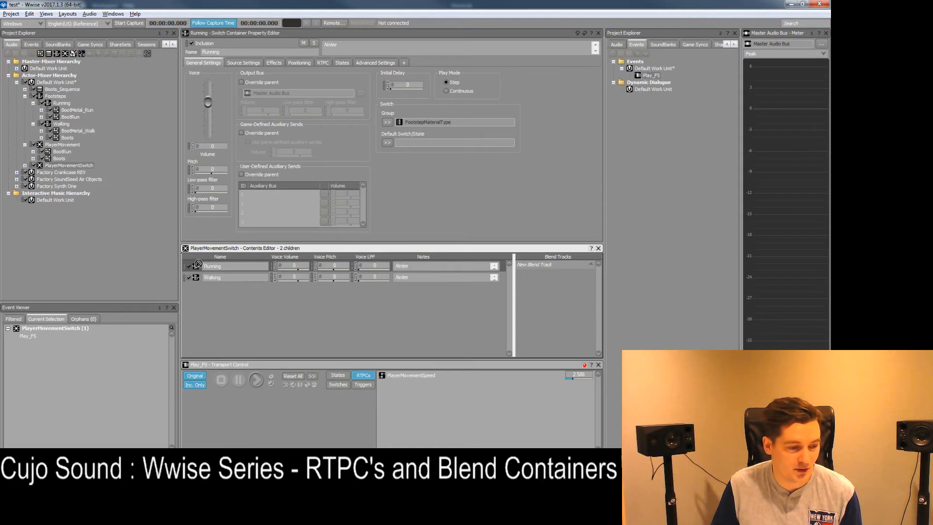
drag(196, 277, 550, 272)
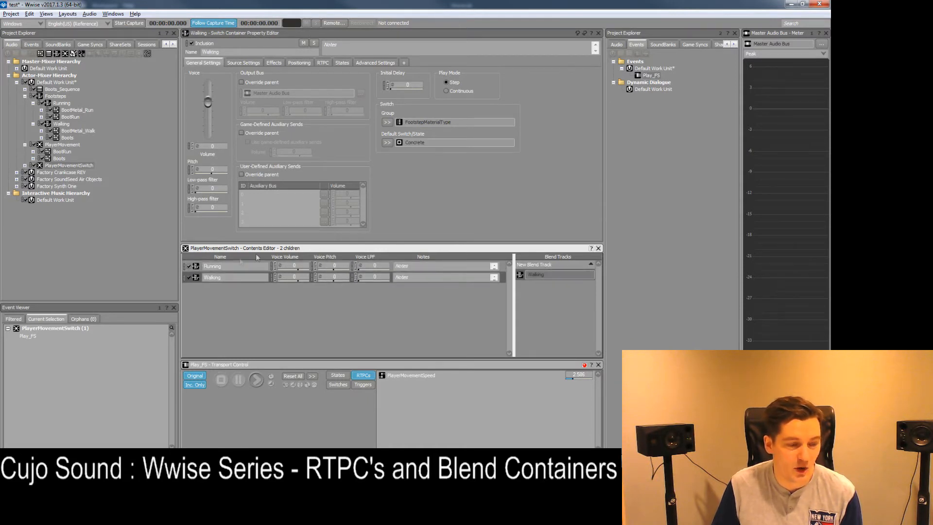
drag(197, 267, 548, 268)
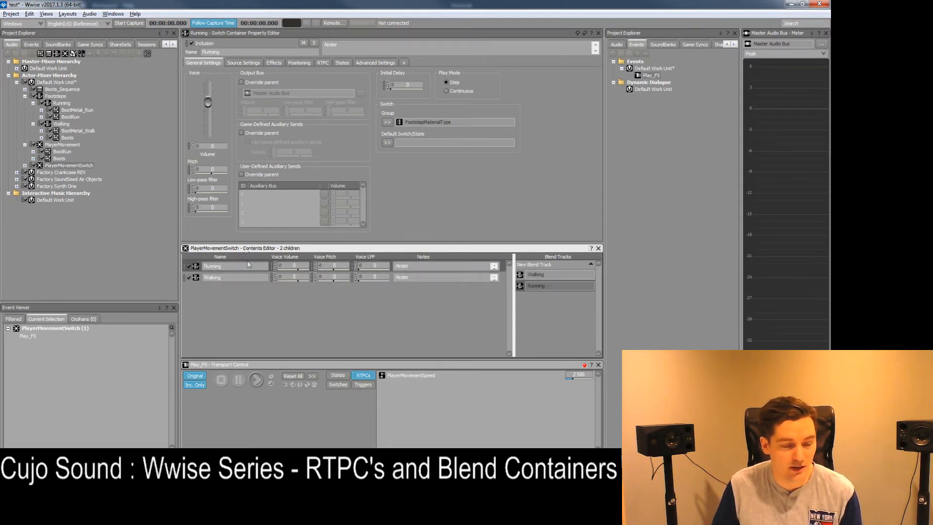
In PlayerMovementSwitch's Blend Track Editor, extend Running to 10 and start it at 5 so it meets Walking without overlap
click(25, 166)
click(70, 178)
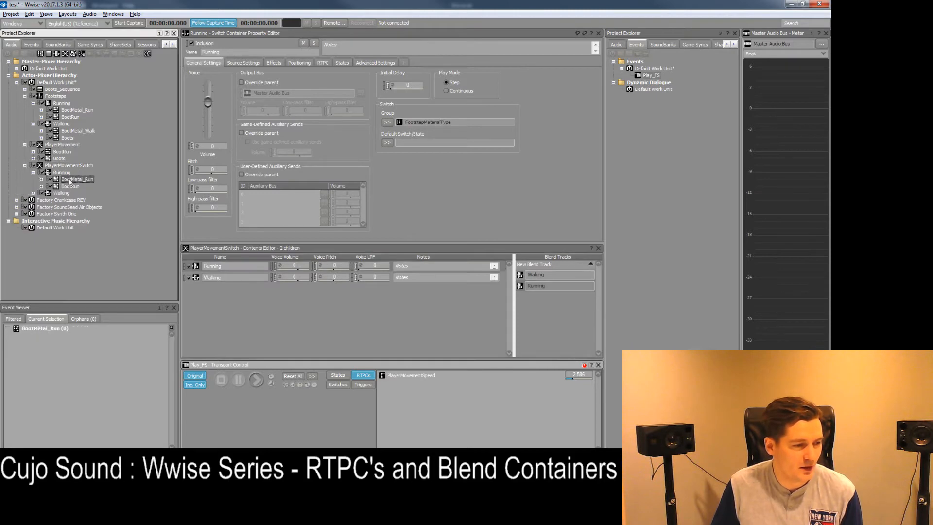
click(33, 172)
click(69, 166)
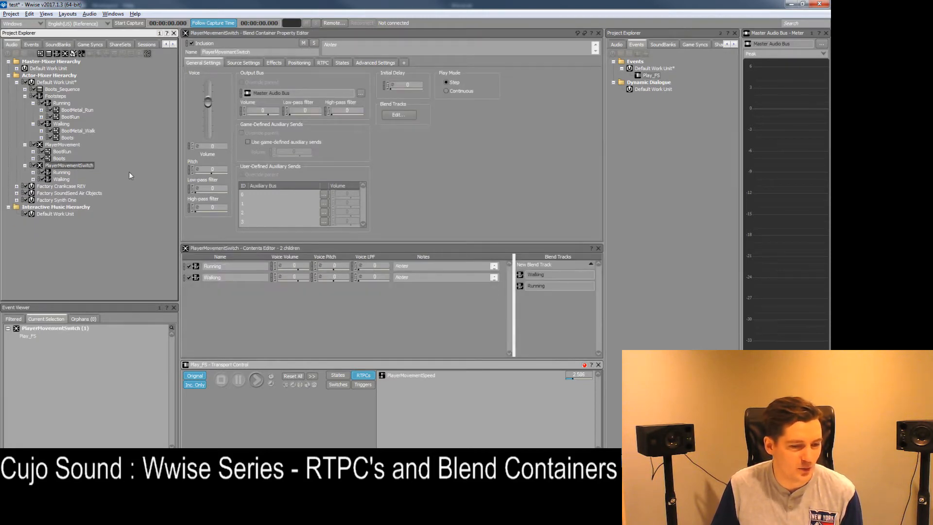
click(398, 114)
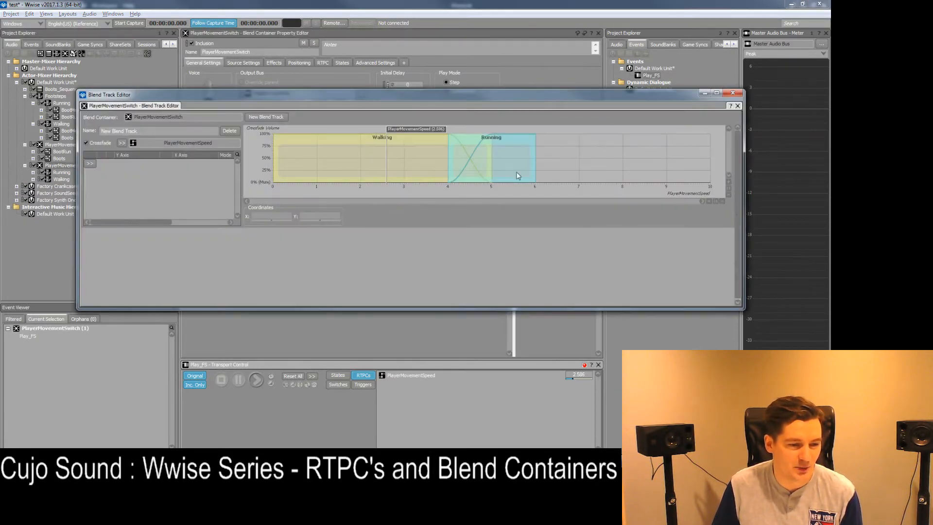
drag(533, 150, 758, 153)
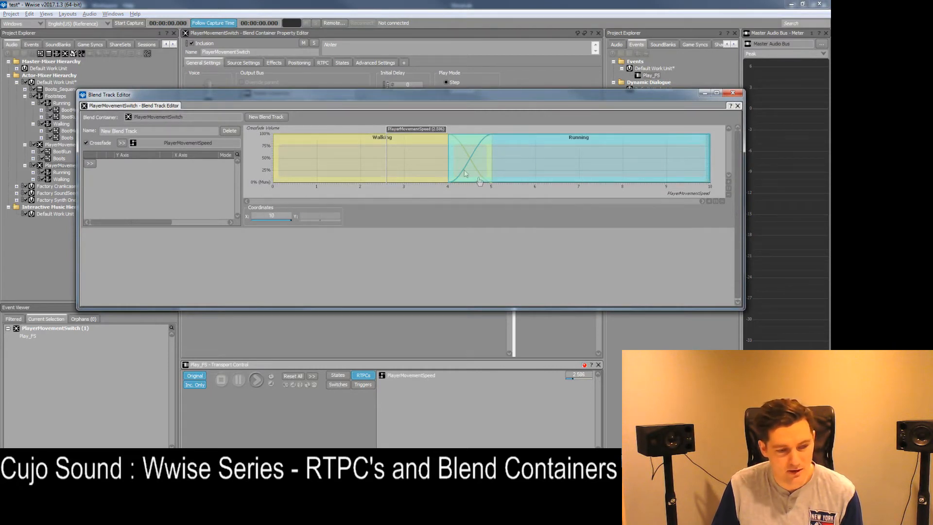
drag(448, 161, 491, 162)
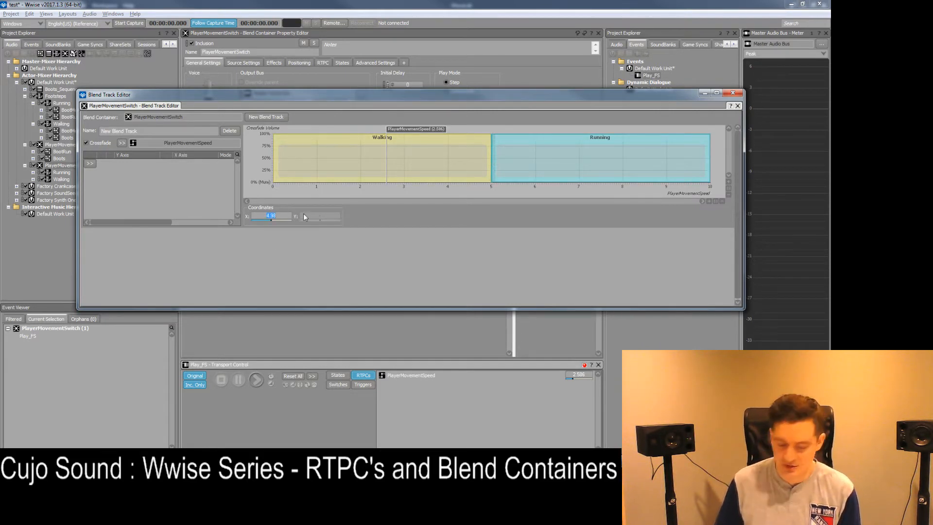
text(5)
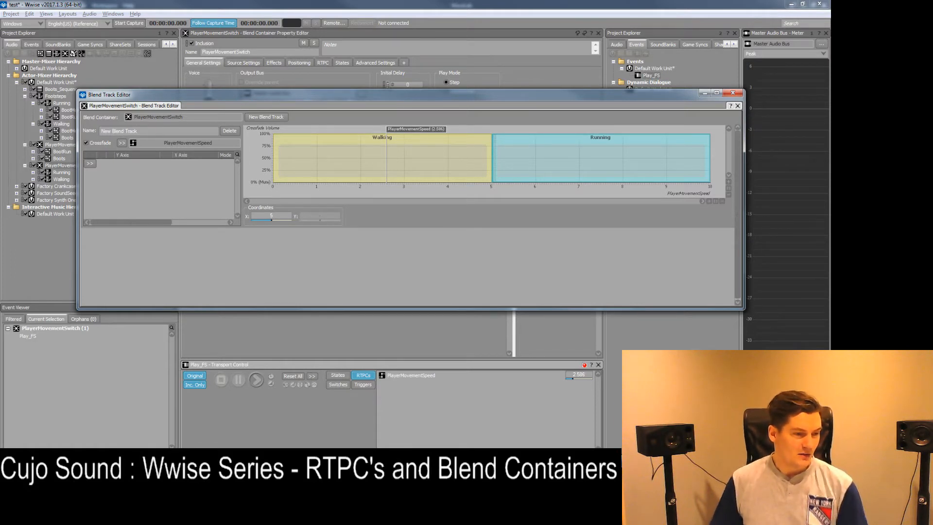
Audition Play_FS with PlayerMovementSpeed at about 2.4 and about 6.6, and return the cursor to about 2.7
drag(438, 129, 432, 129)
key(space)
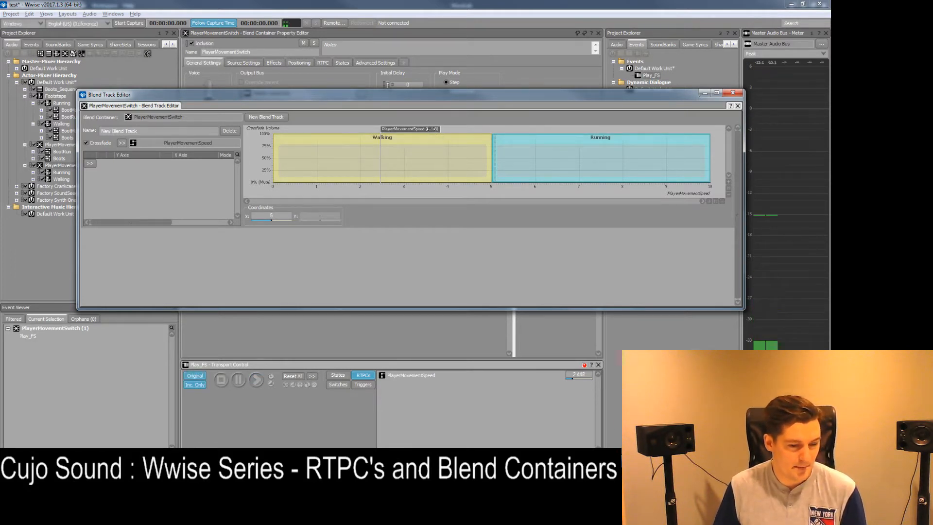
drag(432, 130, 599, 128)
key(space)
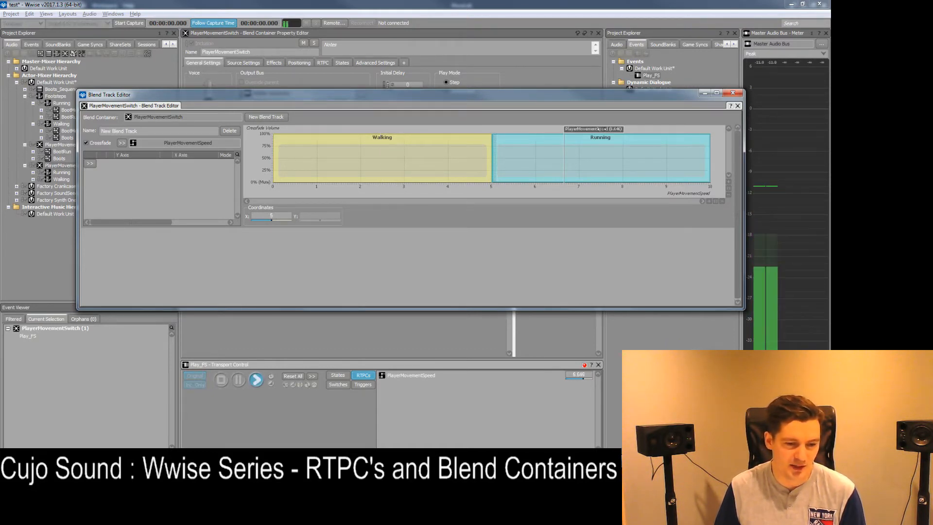
drag(599, 129, 431, 132)
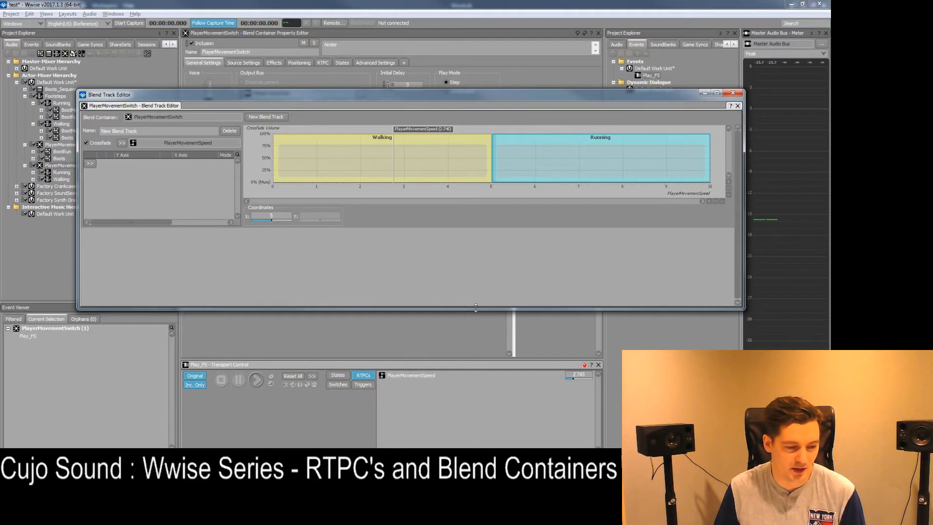
Show the switches in the Transport Control and audition Play_FS with PlayerMovementSpeed at about 2.85
click(382, 409)
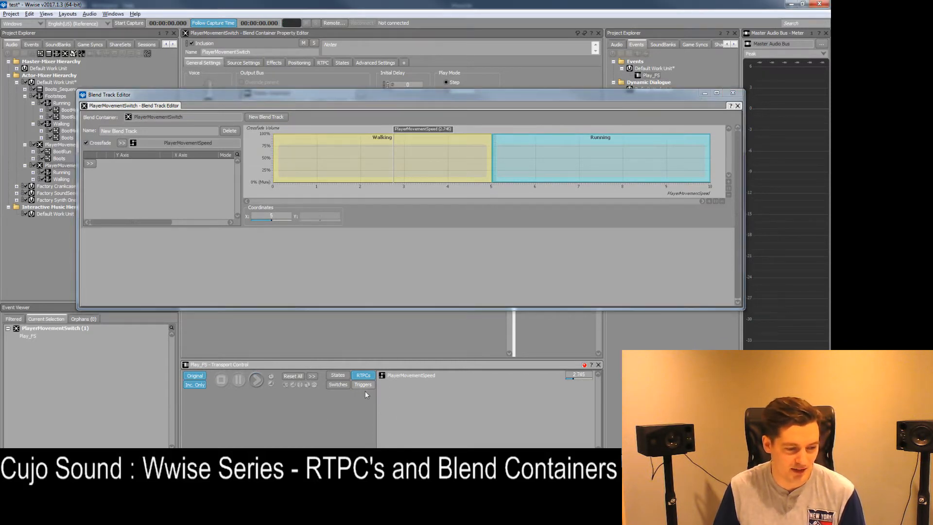
click(342, 385)
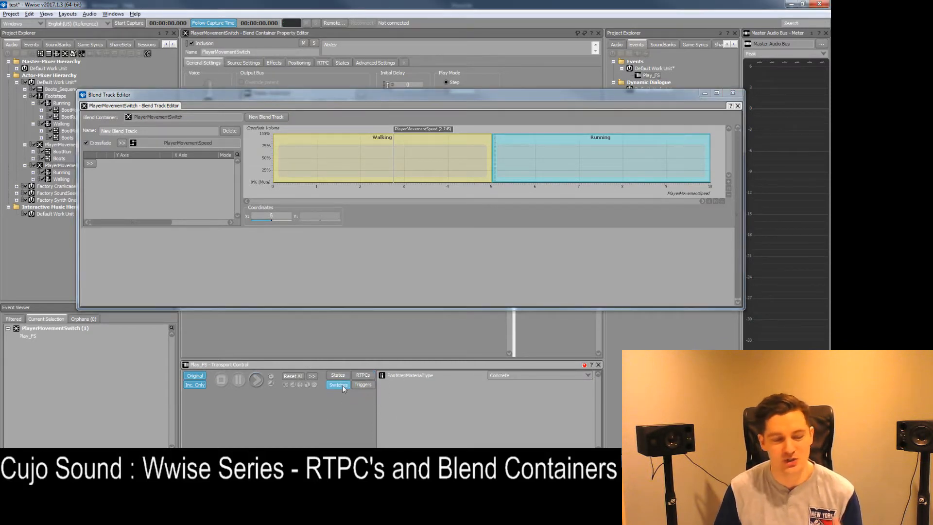
drag(423, 129, 427, 129)
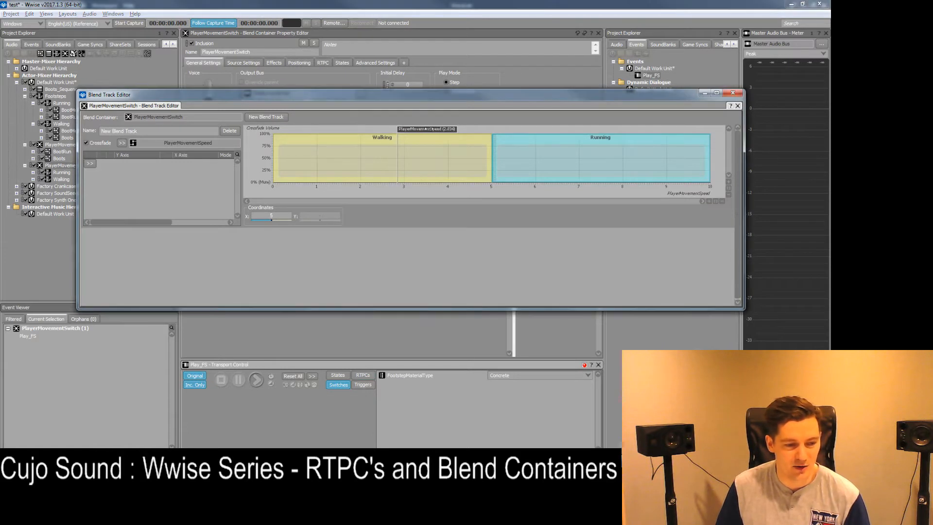
key(space)
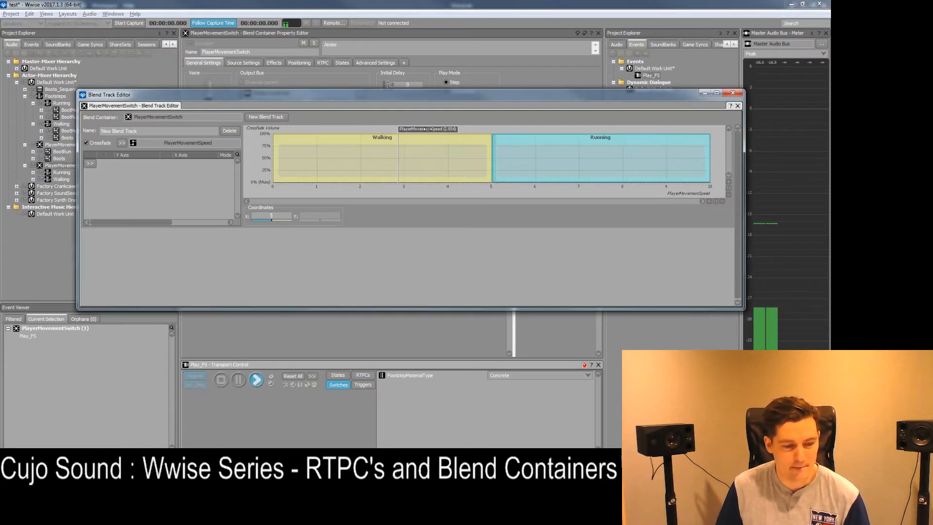
Set FootstepMaterialType to Metal and audition Play_FS with PlayerMovementSpeed at about 2.85
click(522, 376)
click(517, 389)
key(space)
click(438, 131)
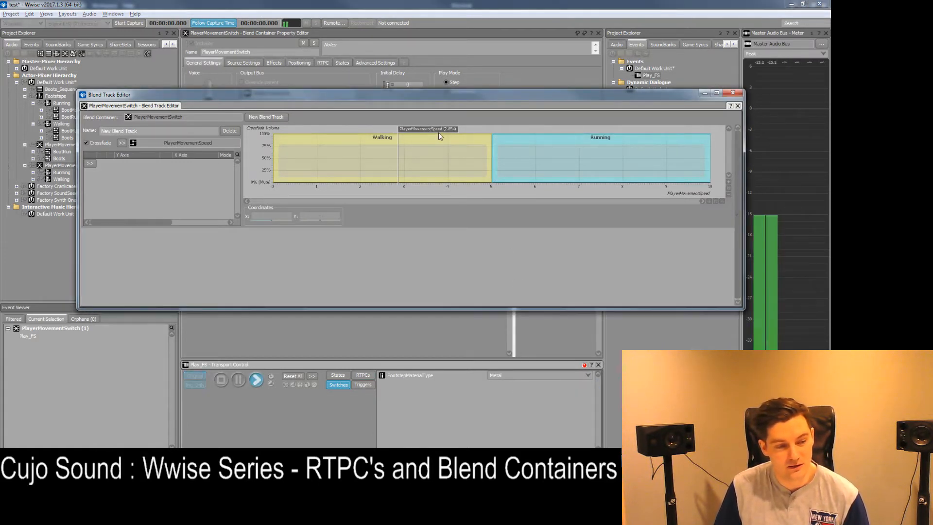
key(space)
key(space)
key(space)
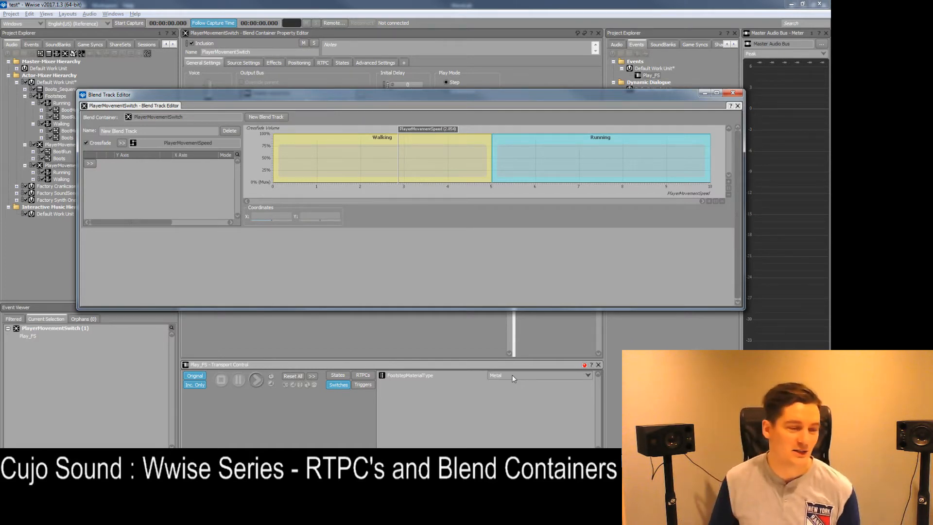
Audition Play_FS on Metal with PlayerMovementSpeed raised to about 3.7, and close the Blend Track Editor
key(space)
drag(435, 129, 464, 130)
key(space)
key(space)
key(space)
key(space)
key(space)
key(space)
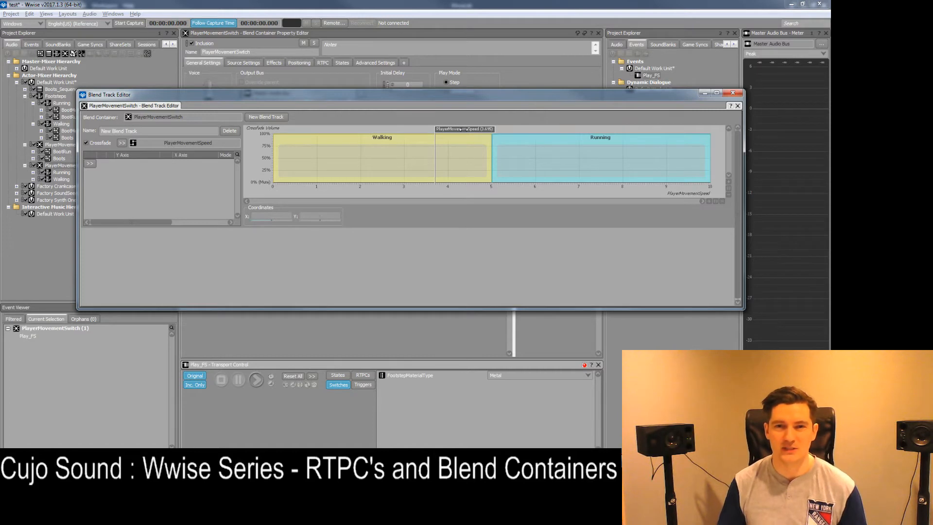
click(732, 93)
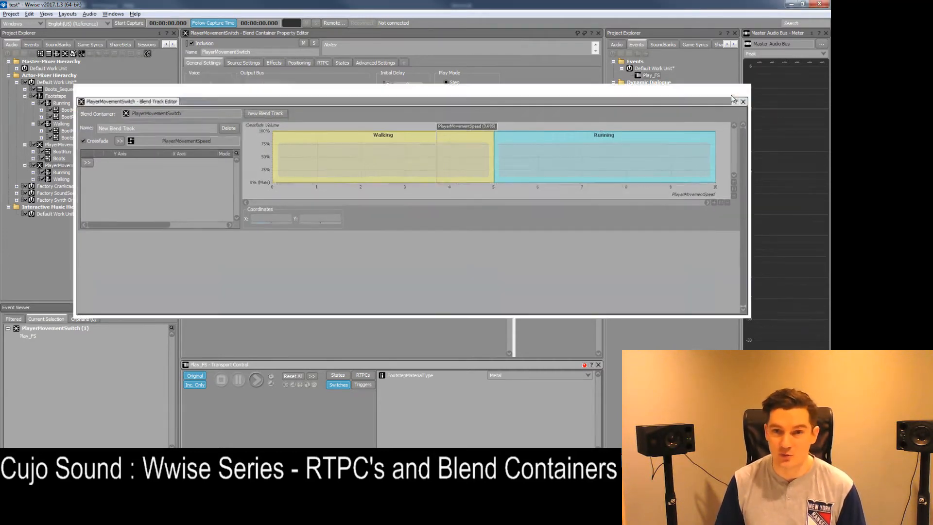
Review the Running and Walking containers in PlayerMovementSwitch and the HeavyBoots_Sneak and HeavyBoots_Sprint files in the Boots folder
key(alt+Tab)
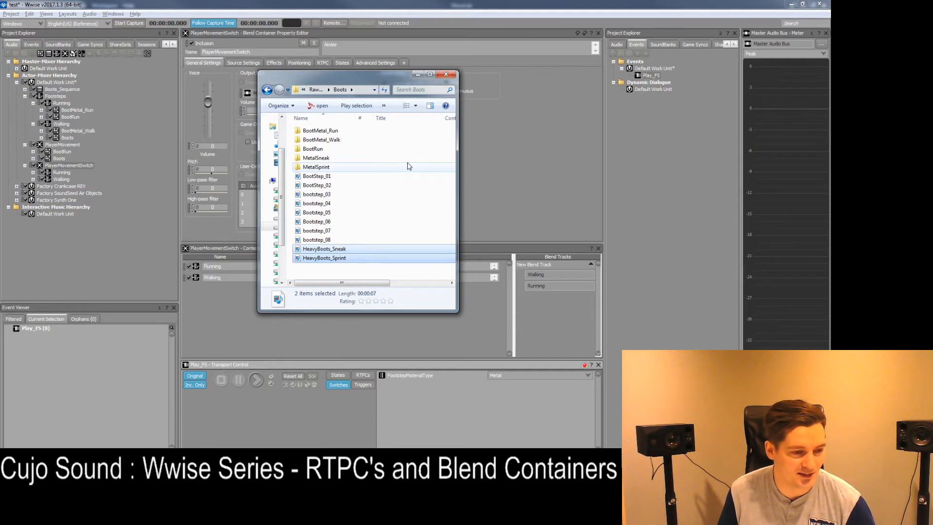
click(60, 173)
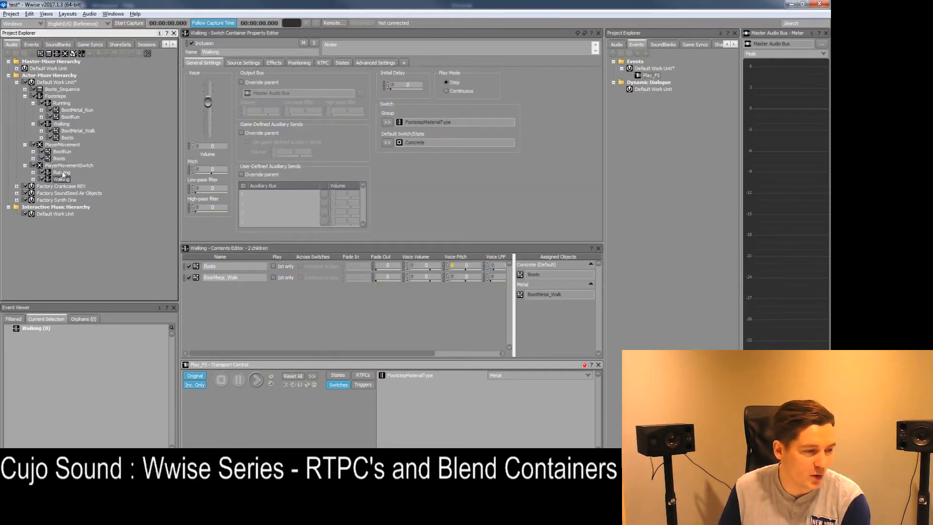
double_click(94, 171)
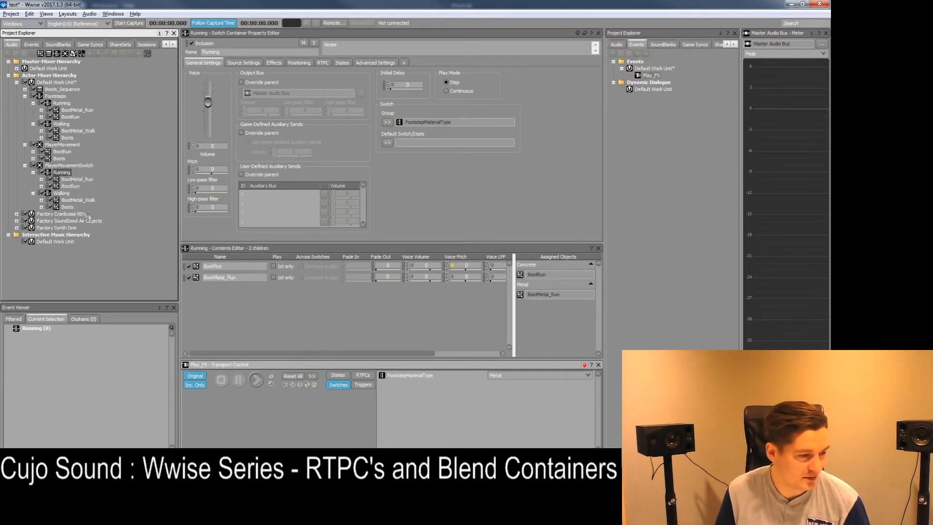
key(alt+Tab)
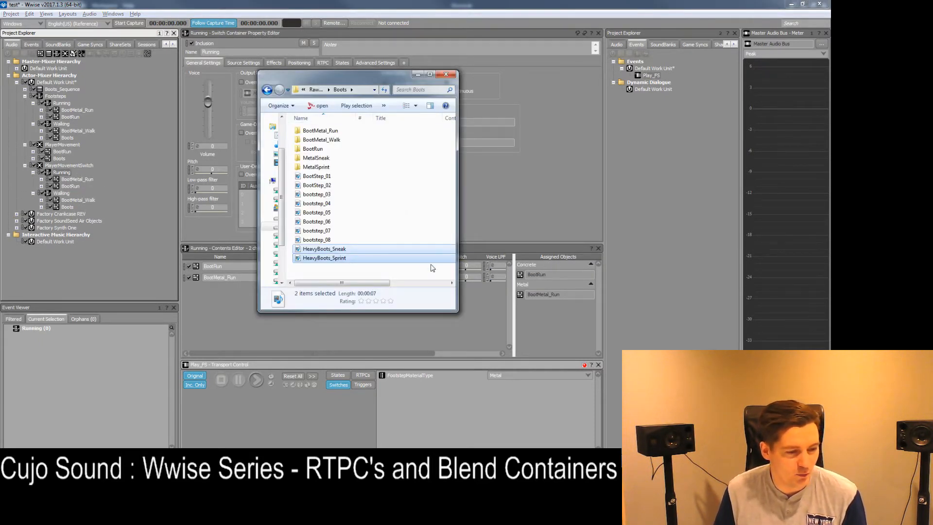
click(347, 258)
click(348, 258)
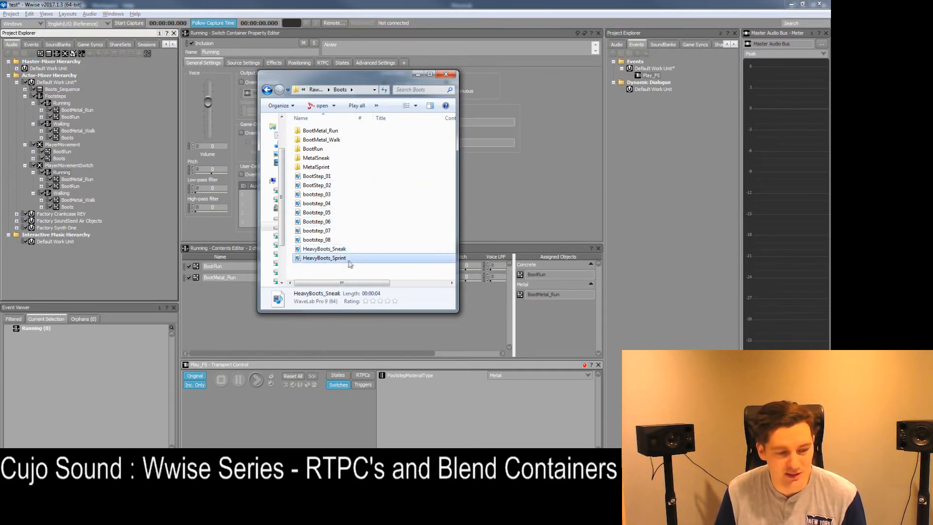
ctrl+click(326, 250)
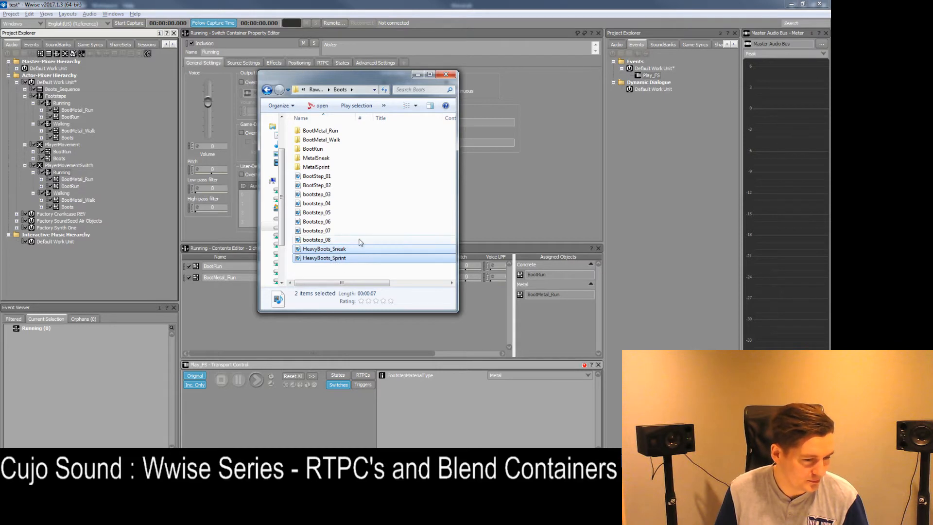
Collapse Running and Walking and paste two copies of the Walking switch container into PlayerMovementSwitch
click(33, 193)
click(33, 173)
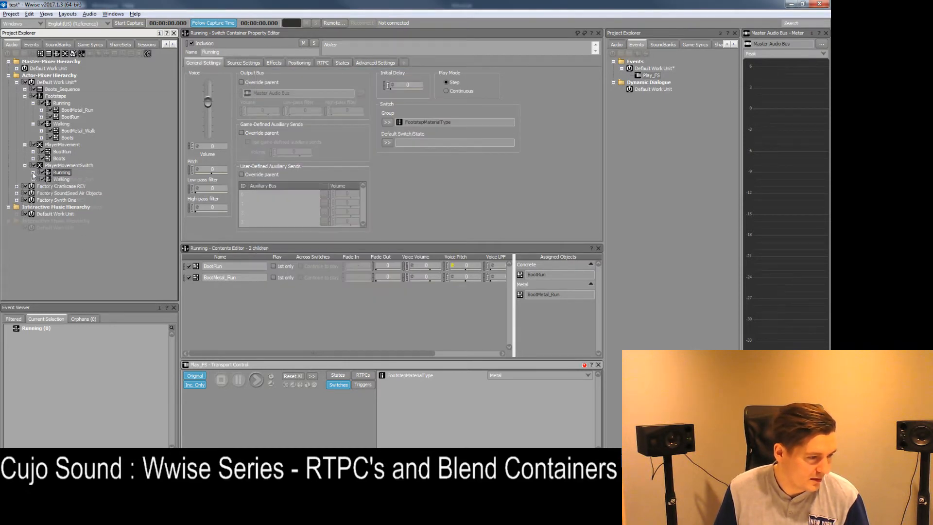
click(61, 179)
click(70, 166)
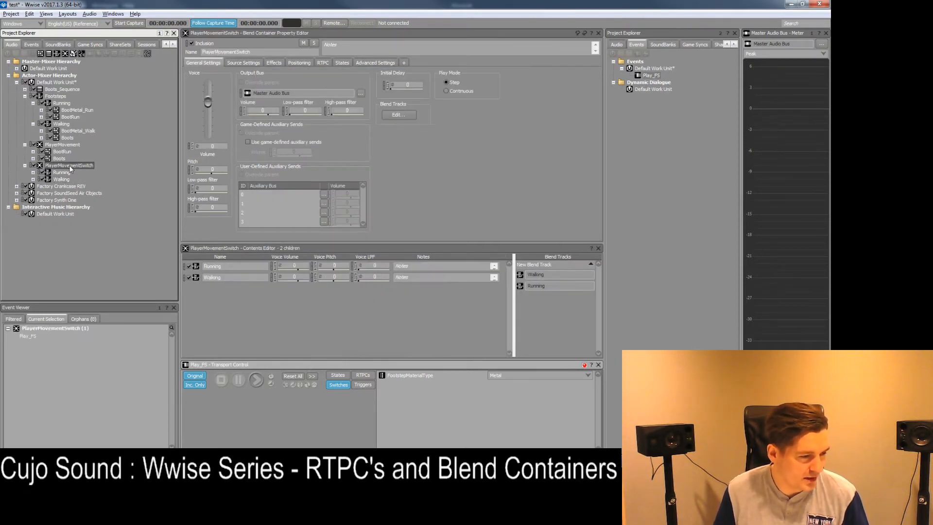
Rename the two copies of Walking in PlayerMovementSwitch as Sneak and Sprint
click(75, 186)
key(F2)
text(Sneak)
key(Return)
key(Down)
key(F2)
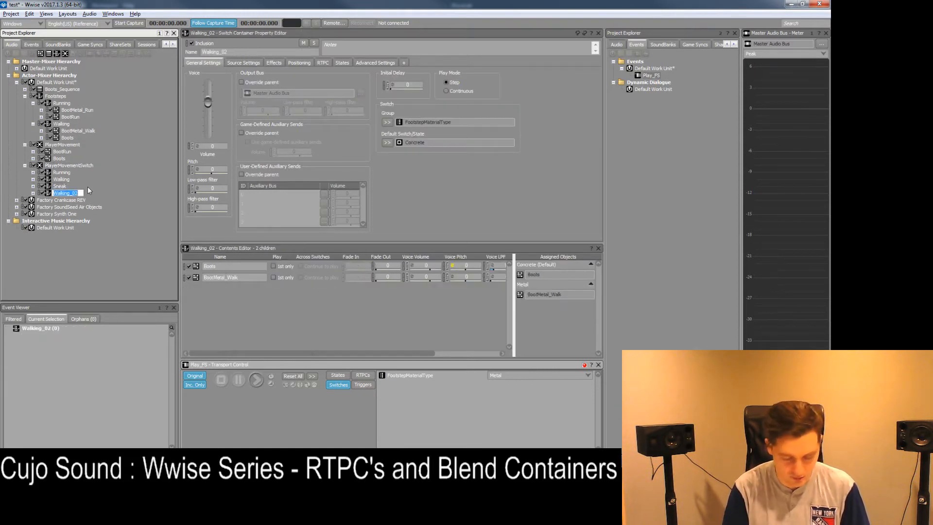
text(Sprint)
key(Return)
Delete the BootMetal_Walk and Boots containers from Sprint
key(Right)
key(Down)
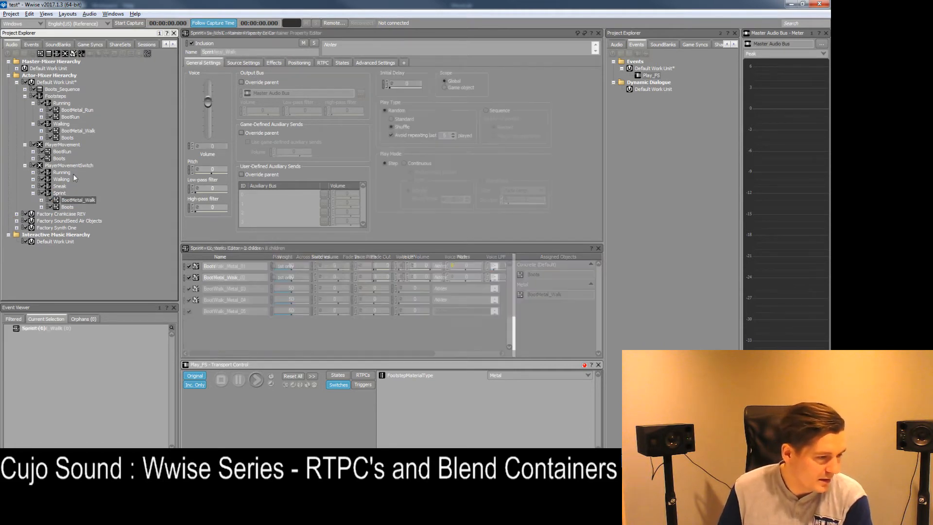
key(shift+Down)
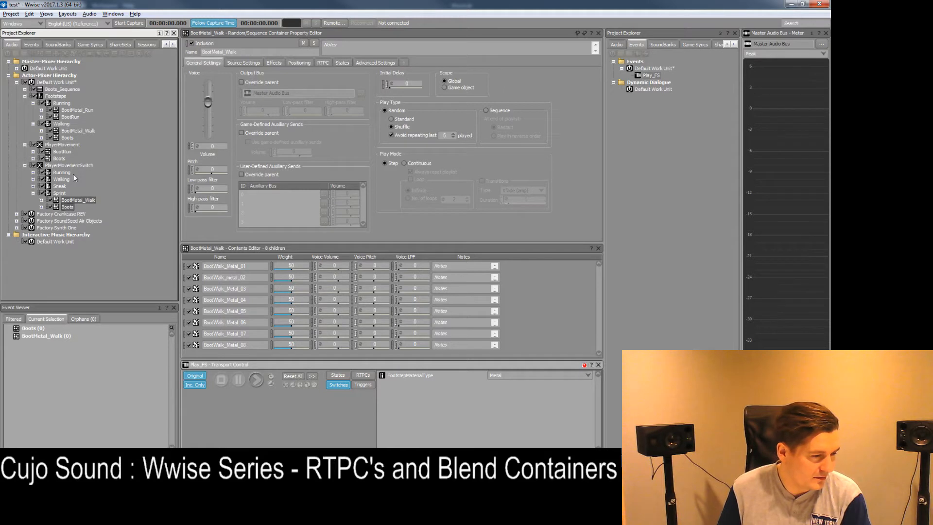
key(Delete)
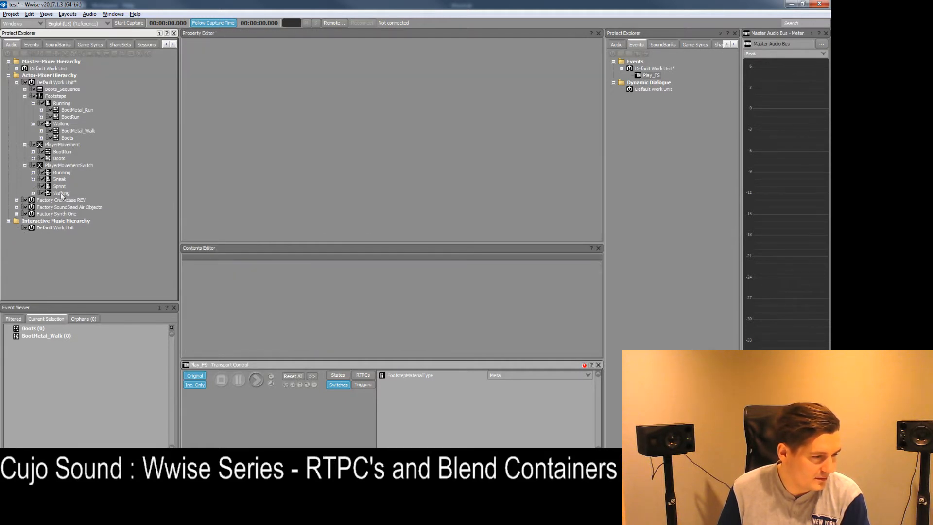
Delete the BootMetal_Walk and Boots containers from Sneak
click(62, 180)
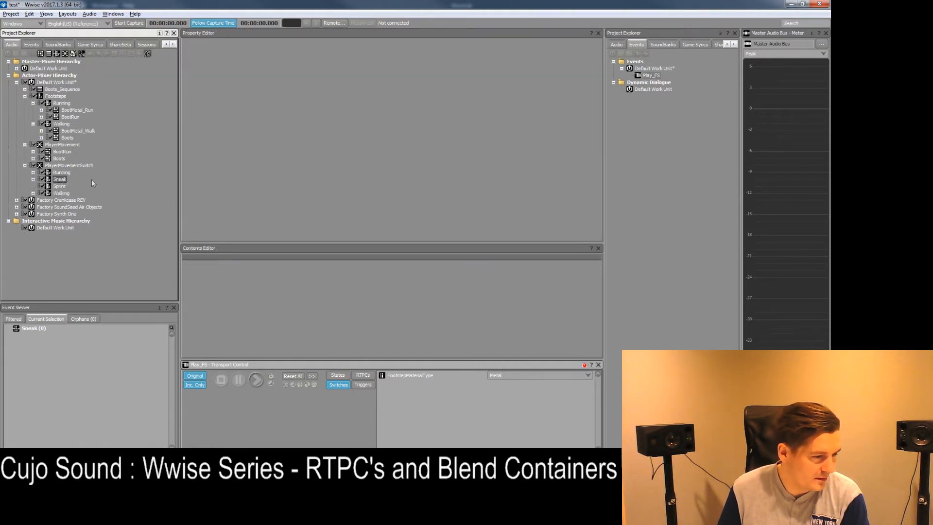
key(Right)
key(Down)
key(shift+Down)
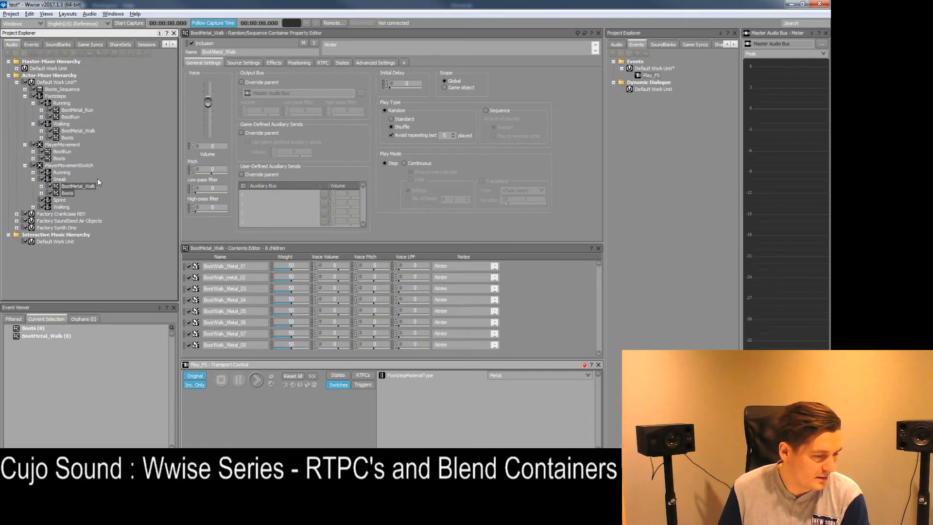
key(Delete)
Examine the children and switch assignments of Running, Sneak and Sprint in PlayerMovementSwitch
click(62, 173)
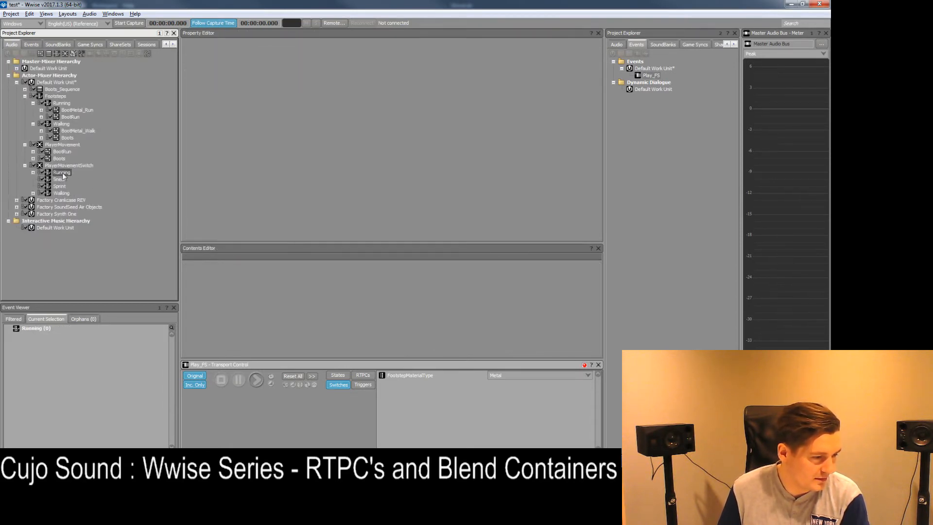
key(Right)
key(Down)
key(Down)
key(Up)
key(Up)
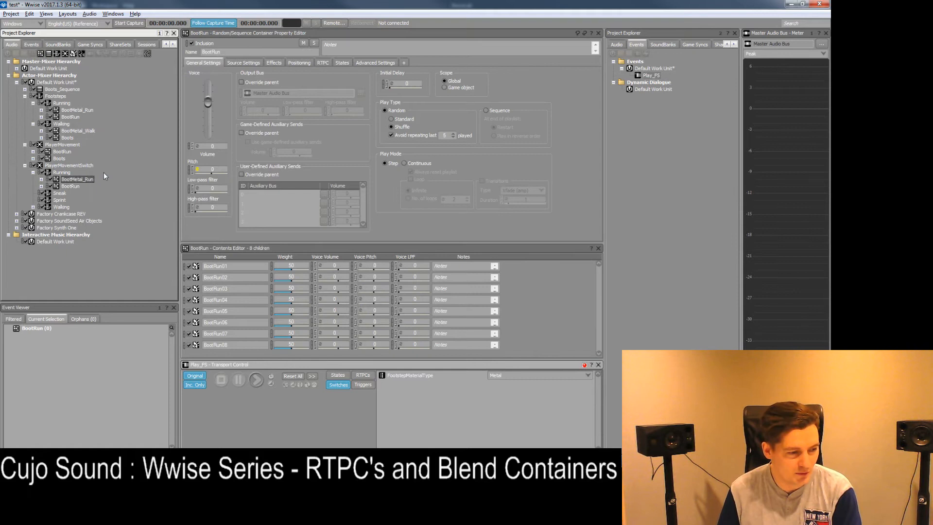
key(Left)
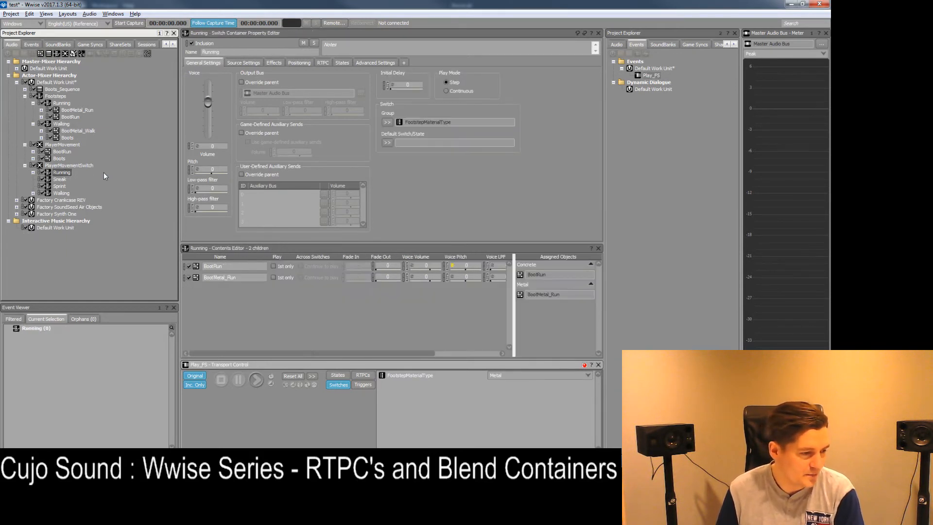
key(Down)
key(Down)
key(Down)
key(Up)
key(Up)
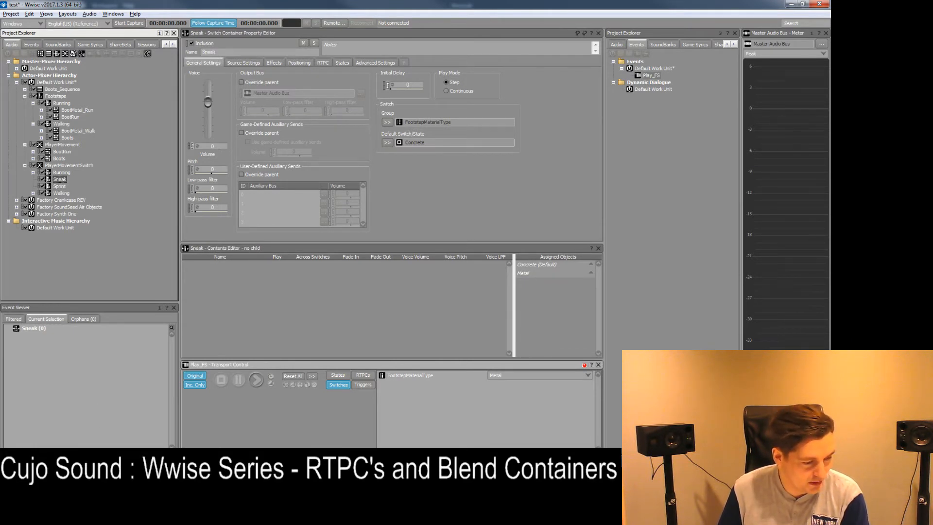
Import HeavyBoots_Sneak from the Boots folder into the Sneak container and open its audio source in the Source Editor
key(alt+Tab)
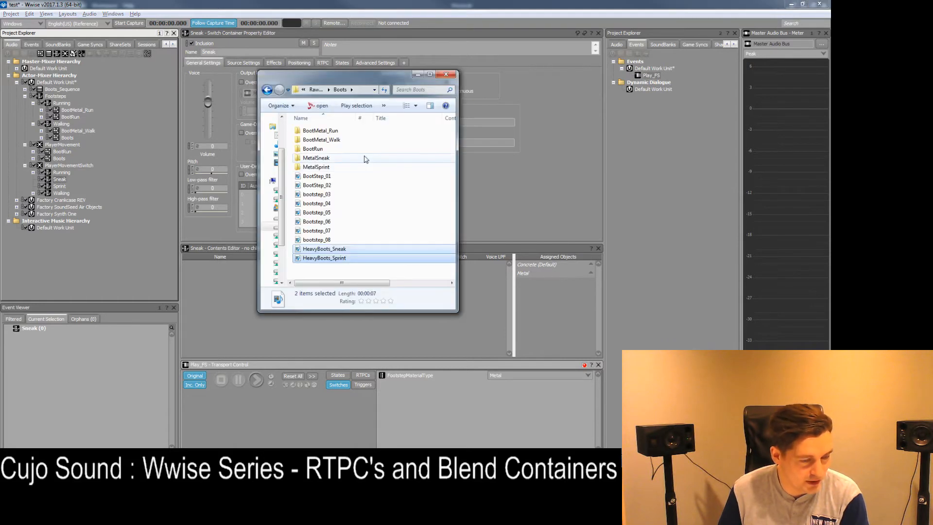
click(325, 249)
drag(324, 251, 62, 179)
key(Return)
click(78, 187)
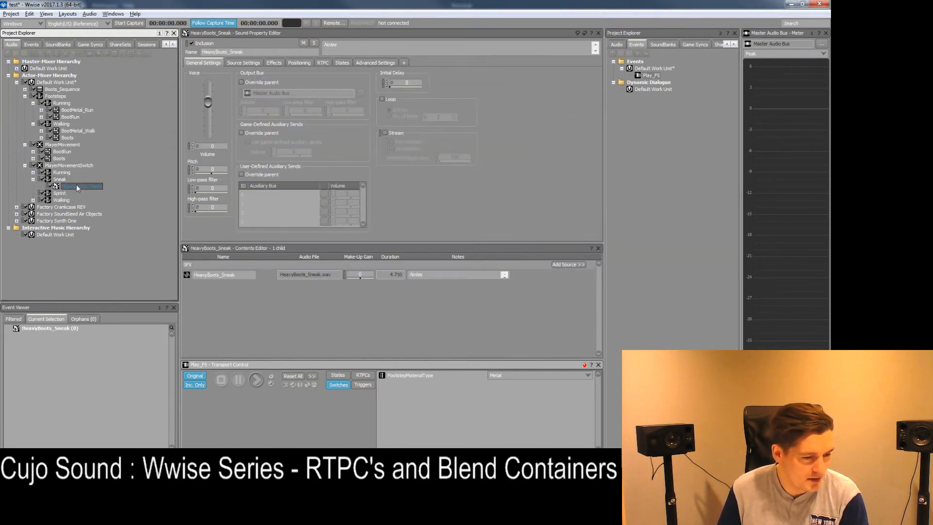
click(187, 275)
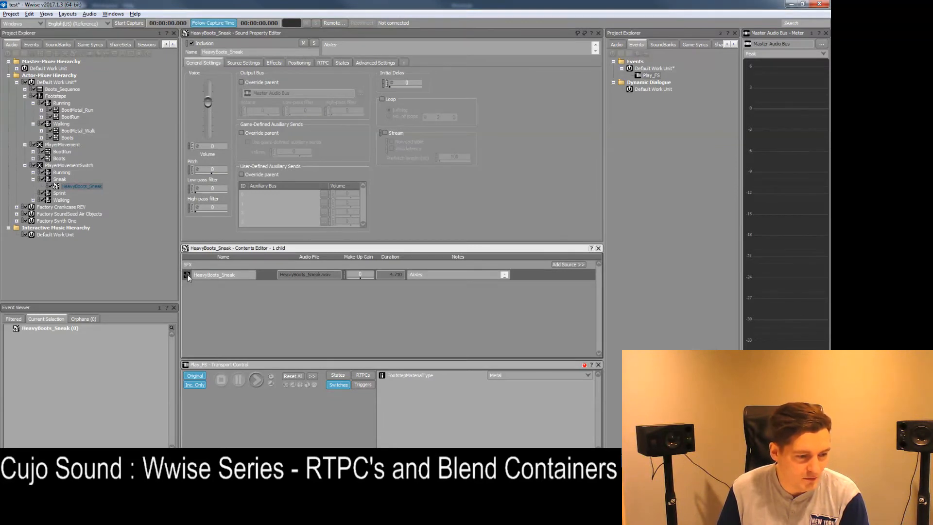
double_click(188, 274)
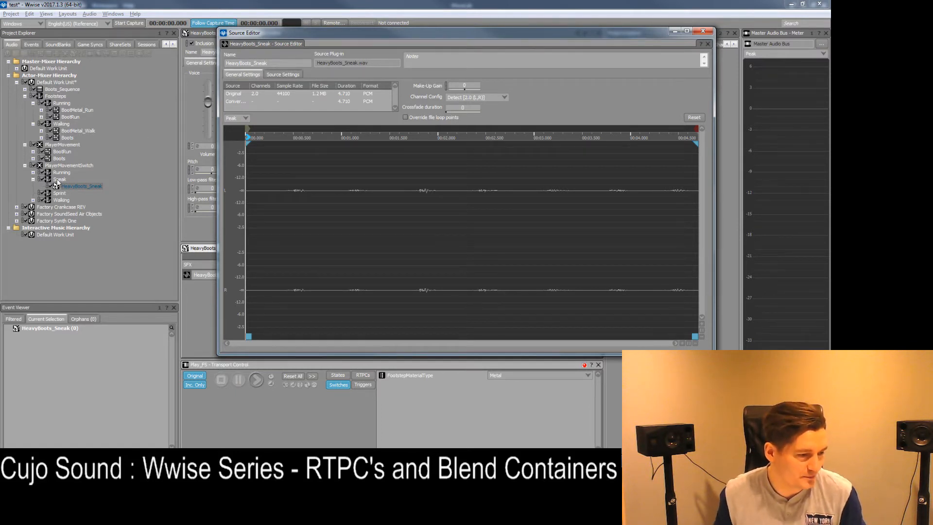
Paste six copies of the HeavyBoots_Sneak sound into the Sneak container
click(70, 181)
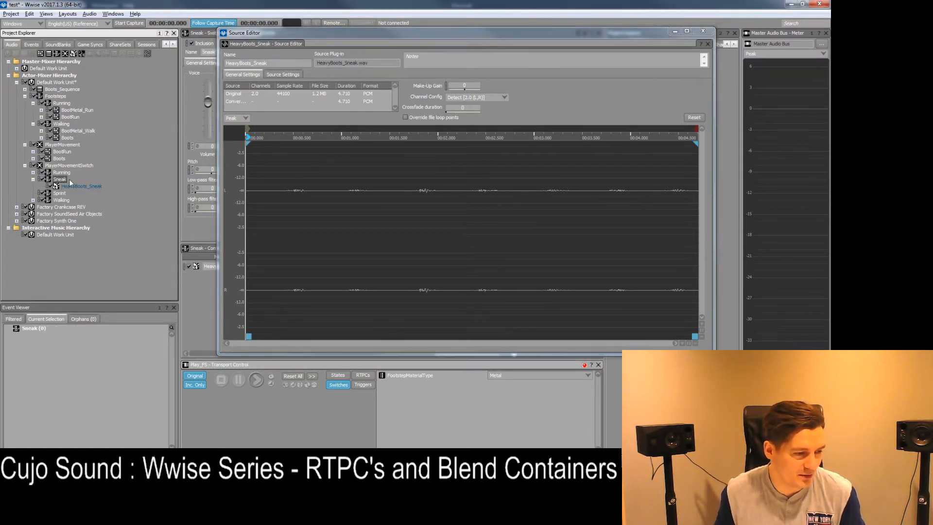
key(ctrl+v)
key(ctrl+v)
key(ctrl+v)
key(ctrl+v)
key(ctrl+v)
key(ctrl+v)
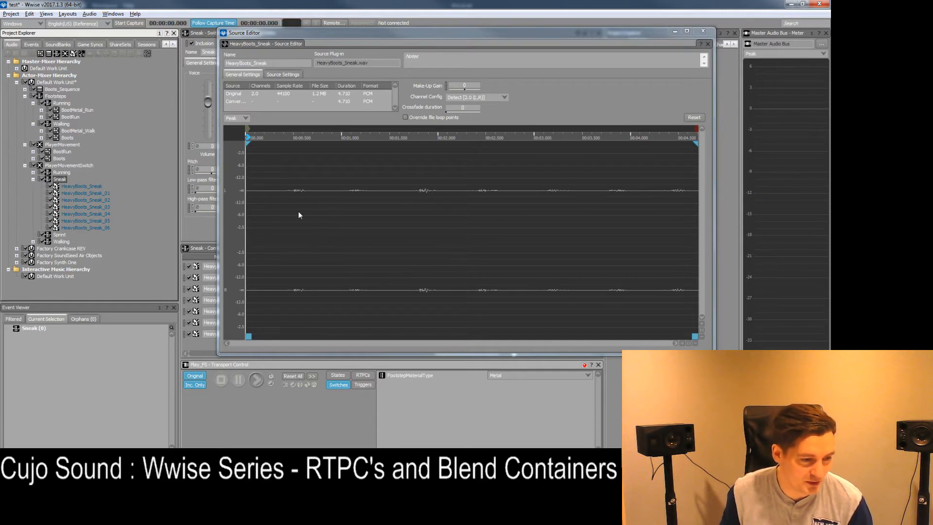
Trim HeavyBoots_Sneak to its first footstep, from about 0.4 s to about 0.9 s, and audition it
click(79, 186)
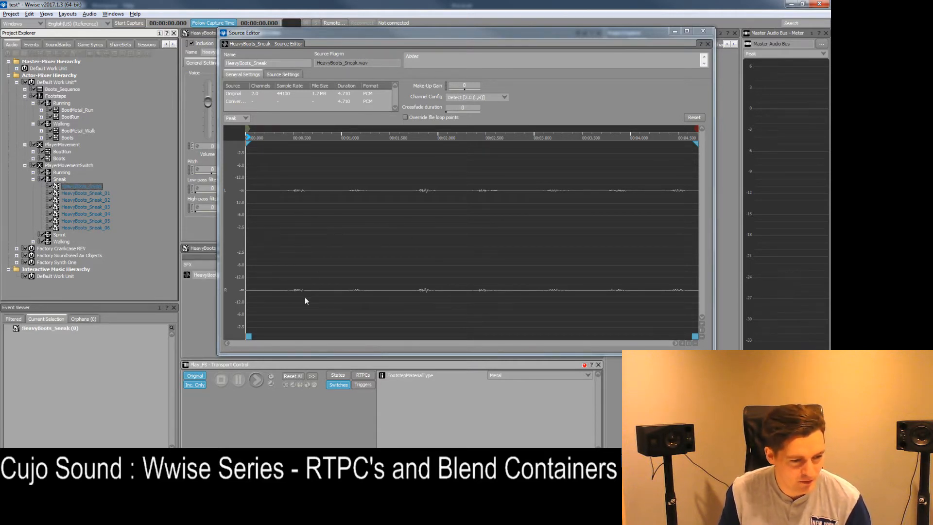
drag(248, 335, 285, 335)
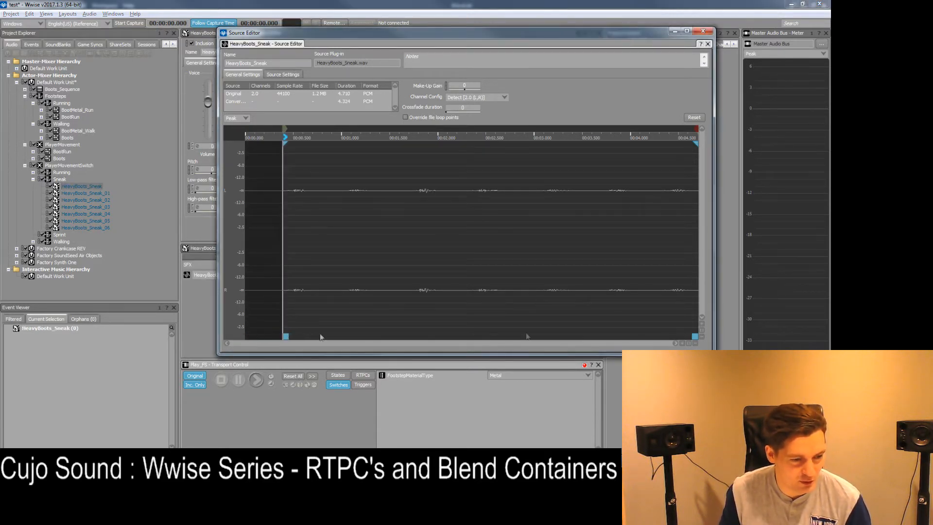
drag(694, 336, 328, 336)
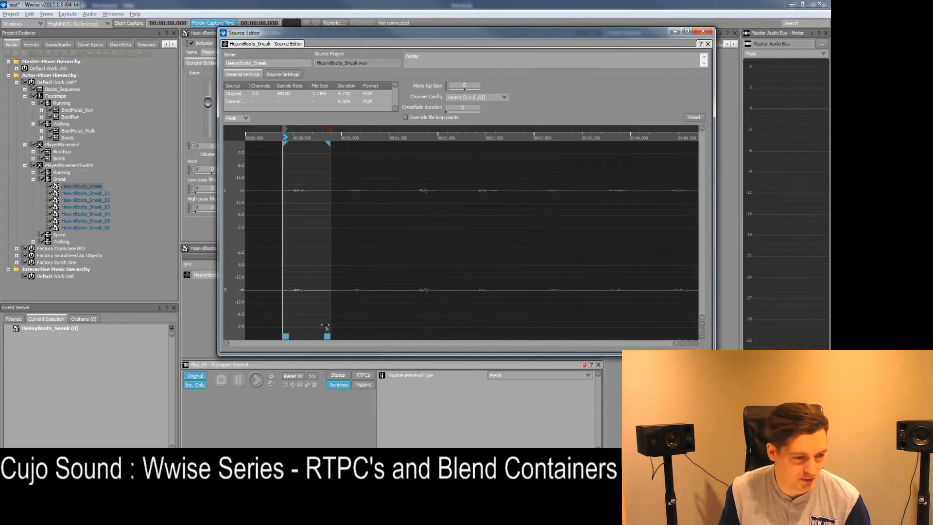
key(space)
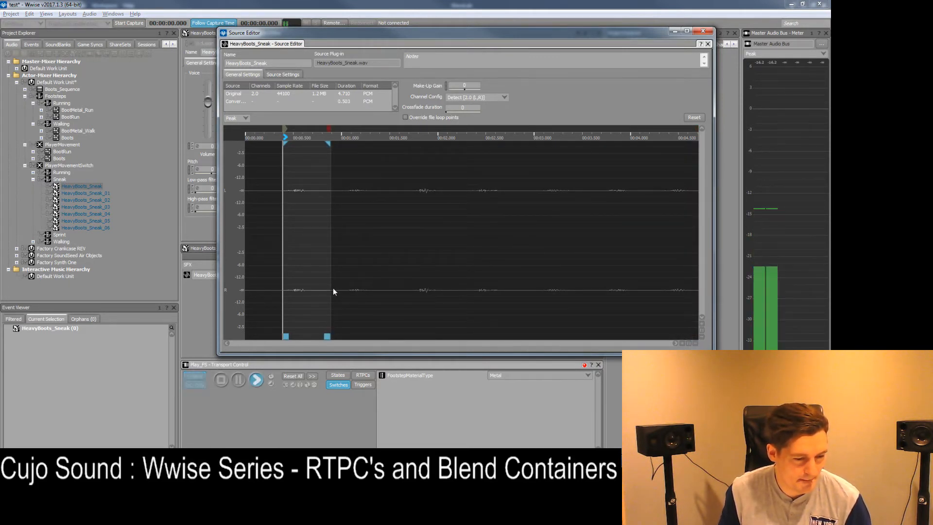
Trim HeavyBoots_Sneak_01 to the second footstep, from about 1.0 s to about 1.5 s
click(100, 193)
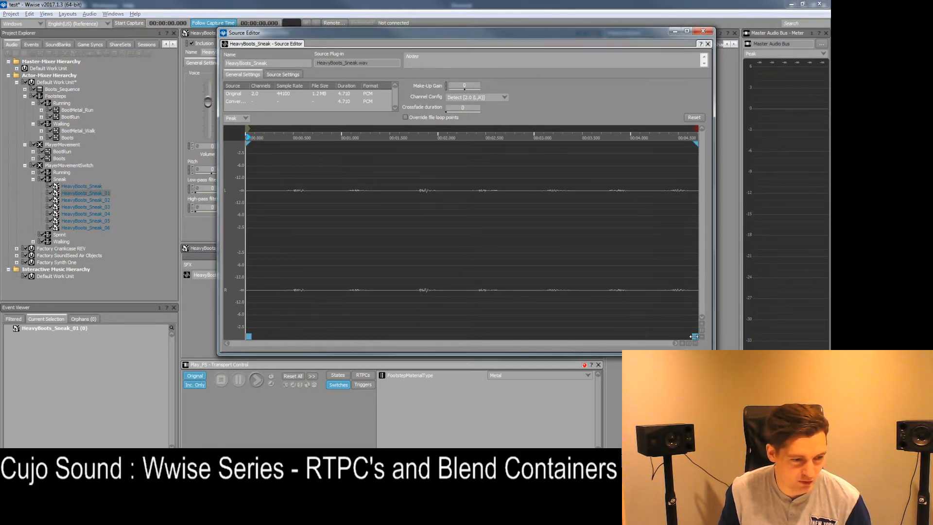
drag(694, 337, 398, 337)
drag(248, 336, 348, 336)
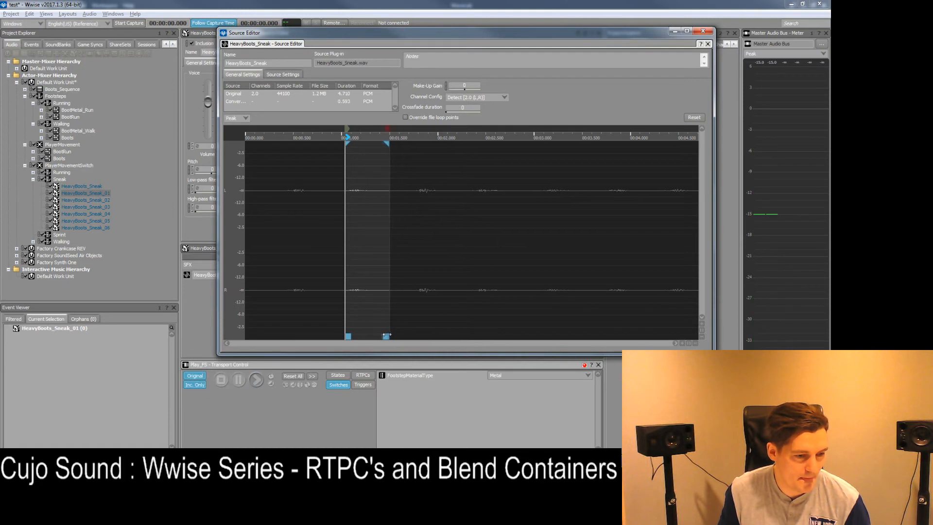
Trim HeavyBoots_Sneak_02 to the third footstep, from about 1.75 s to about 2.3 s, and audition it
click(88, 200)
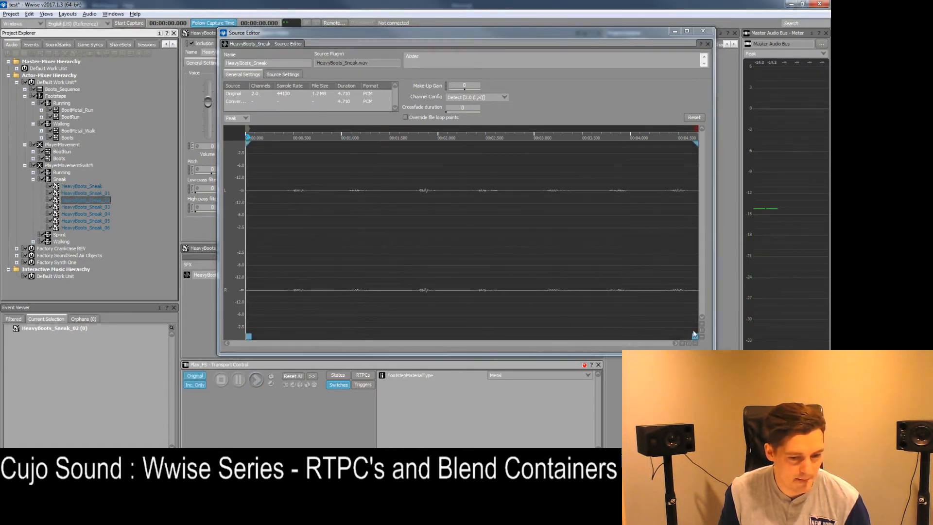
drag(695, 336, 465, 337)
drag(244, 339, 416, 336)
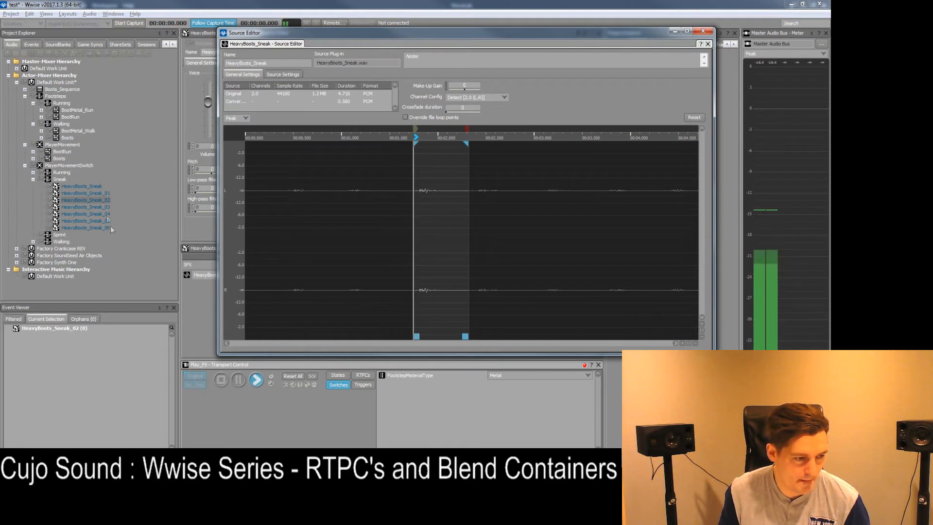
Trim HeavyBoots_Sneak_03 to the fourth footstep, from about 2.4 s to about 2.95 s
click(98, 206)
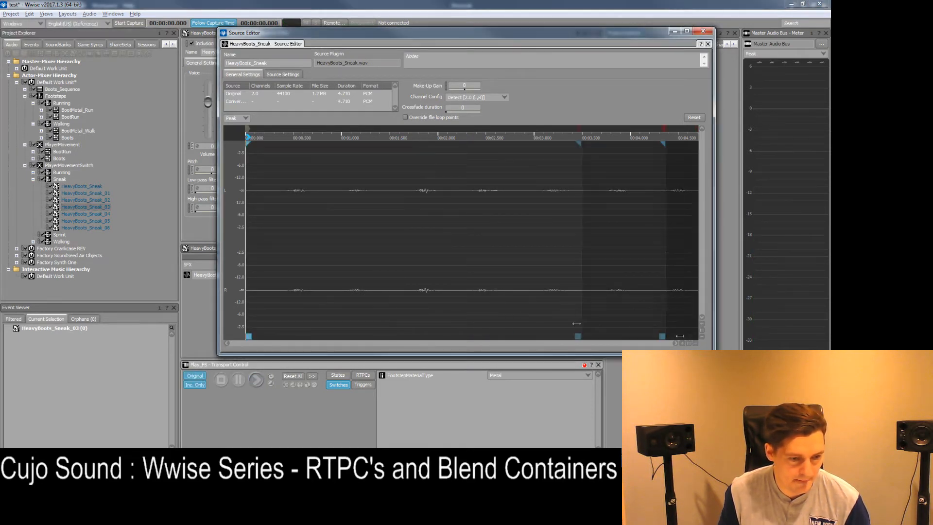
drag(576, 323, 525, 322)
drag(248, 335, 477, 336)
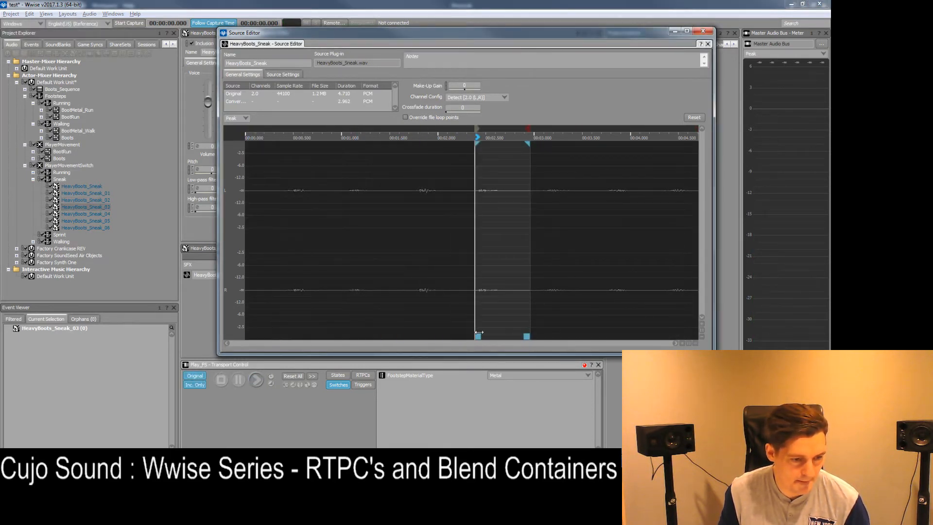
Trim HeavyBoots_Sneak_04 to the fifth footstep, from about 3.1 s to about 3.6 s
click(98, 215)
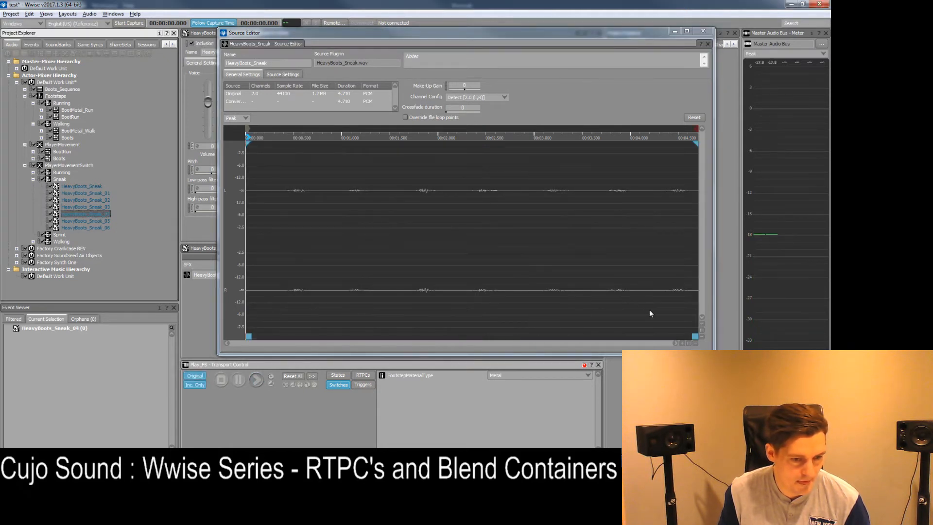
drag(697, 336, 587, 330)
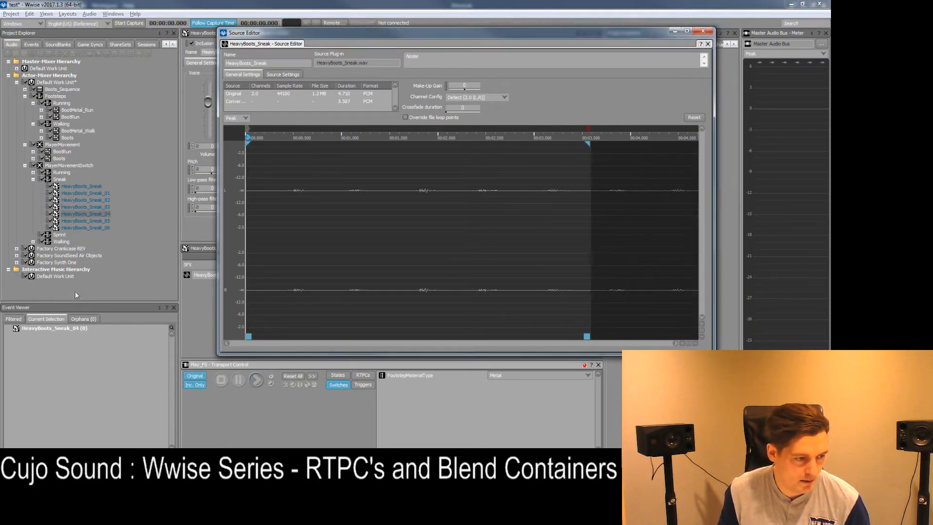
drag(248, 335, 546, 336)
Trim HeavyBoots_Sneak_05 to the sixth footstep, from about 3.75 s to about 4.2 s
click(97, 220)
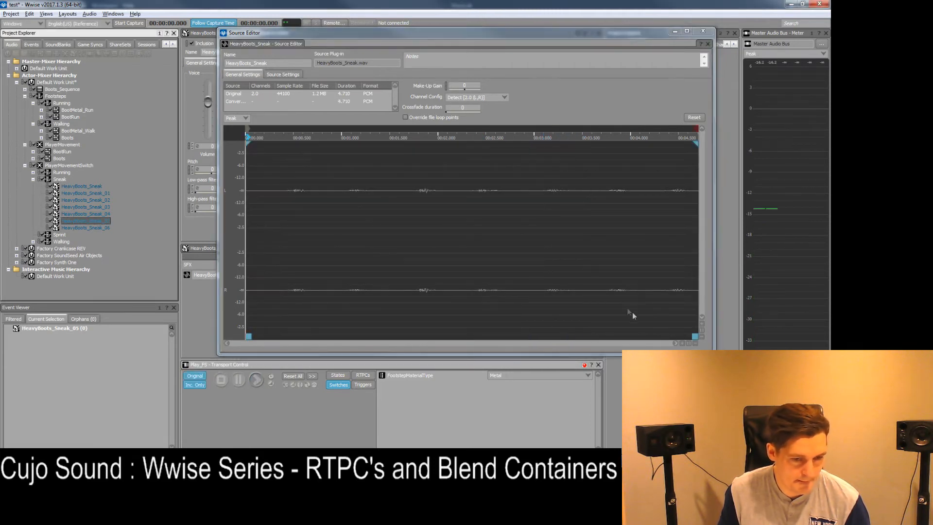
drag(697, 335, 652, 330)
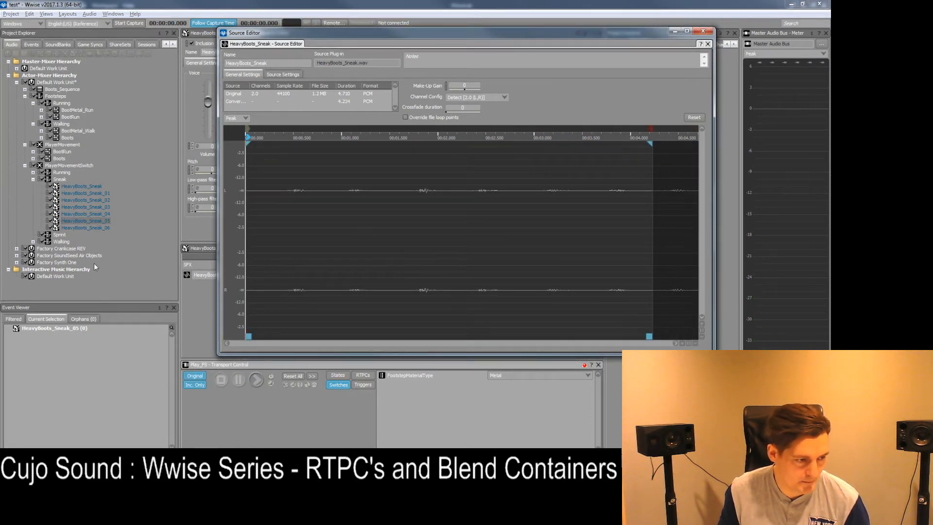
drag(249, 336, 606, 333)
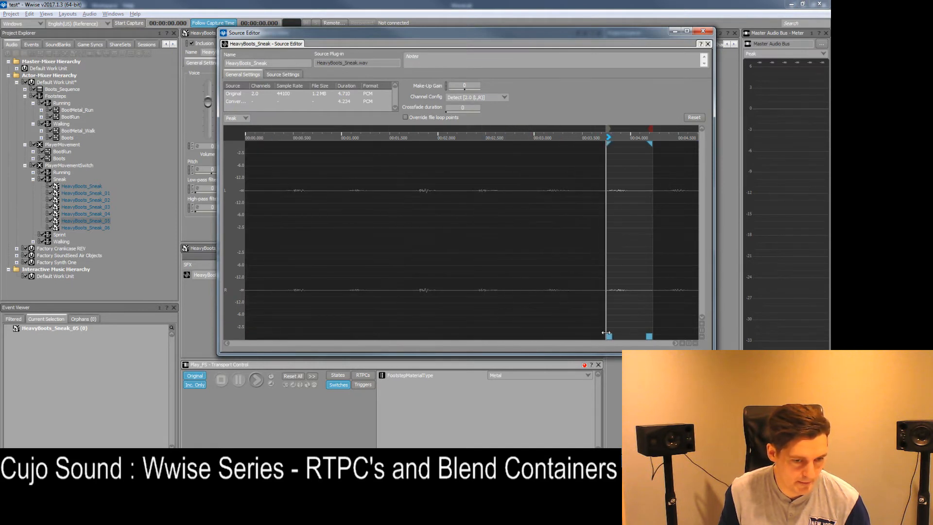
Trim HeavyBoots_Sneak_06 to the last footstep, starting at about 4.35 s, audition it and close the Source Editor
click(87, 227)
drag(249, 336, 665, 336)
key(space)
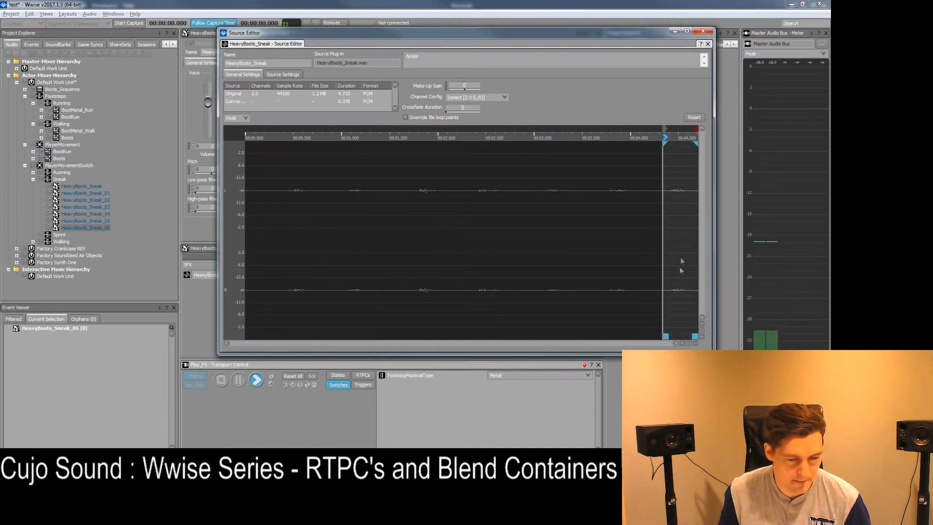
key(space)
key(space)
key(space)
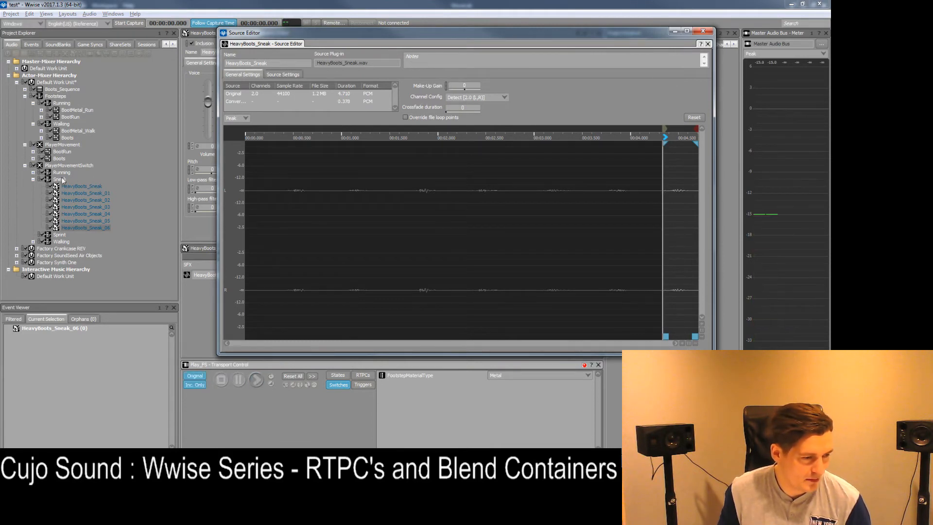
click(62, 179)
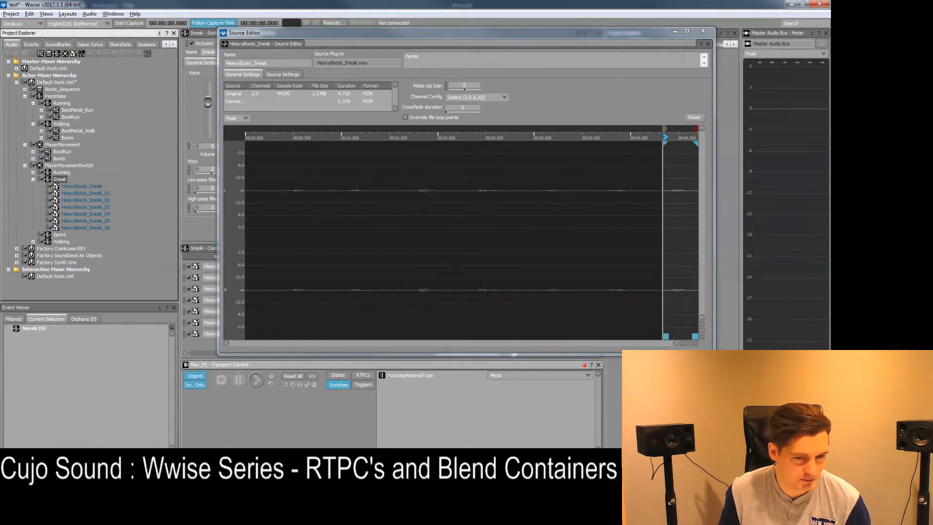
click(703, 31)
Go through the HeavyBoots_Sneak sounds in the Sneak container and audition the trimmed footsteps
double_click(62, 172)
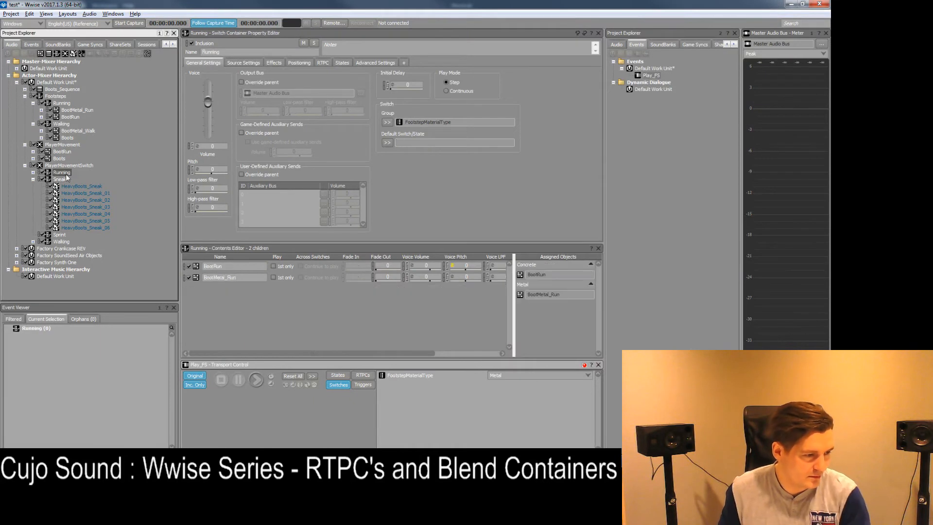
key(Down)
key(Down)
key(Down)
key(Down)
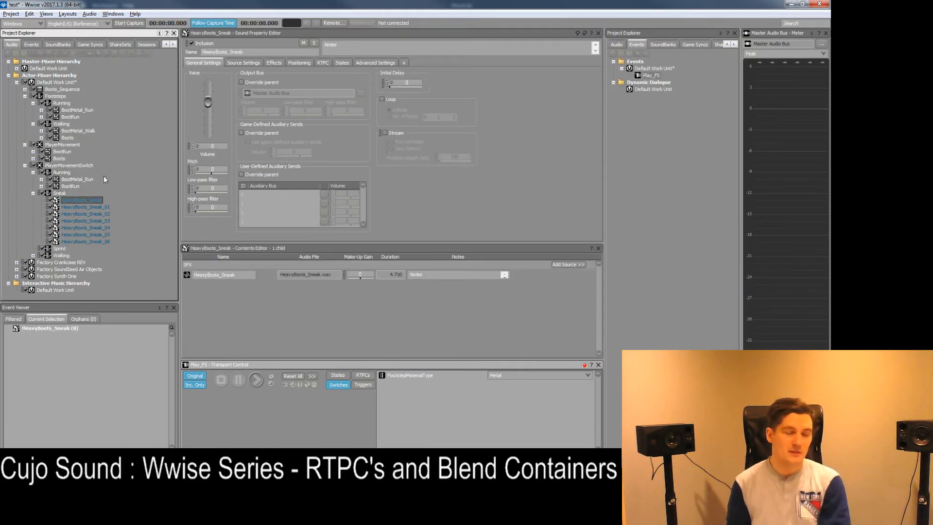
key(Down)
key(Down)
key(Down)
key(Down)
key(Down)
key(Down)
key(Up)
key(Up)
key(Up)
key(Up)
key(Up)
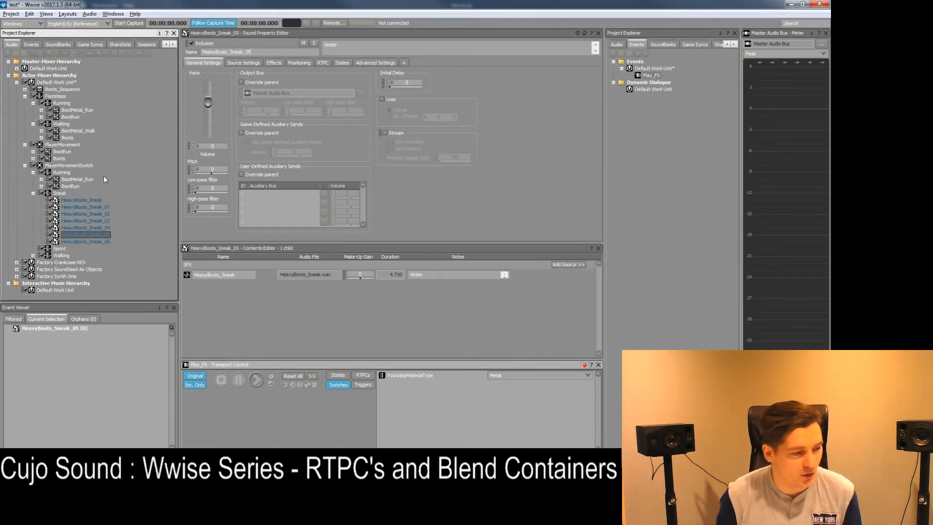
key(Down)
key(Down)
key(Down)
key(Down)
key(Down)
key(Up)
key(Up)
key(Up)
key(Up)
key(Up)
key(space)
key(Down)
key(Down)
key(Down)
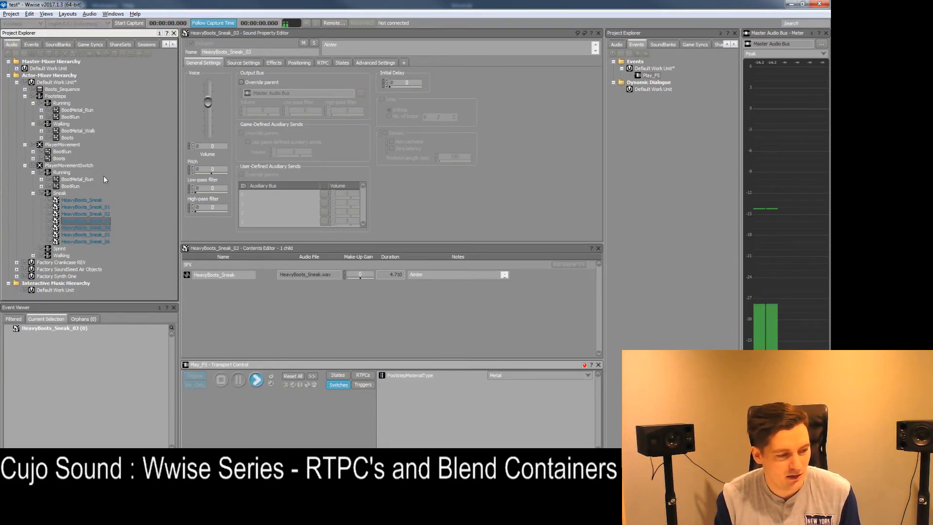
key(Up)
Check the trimmed region of HeavyBoots_Sneak_03 in the Source Editor and look over the neighbouring sneak sounds
click(211, 271)
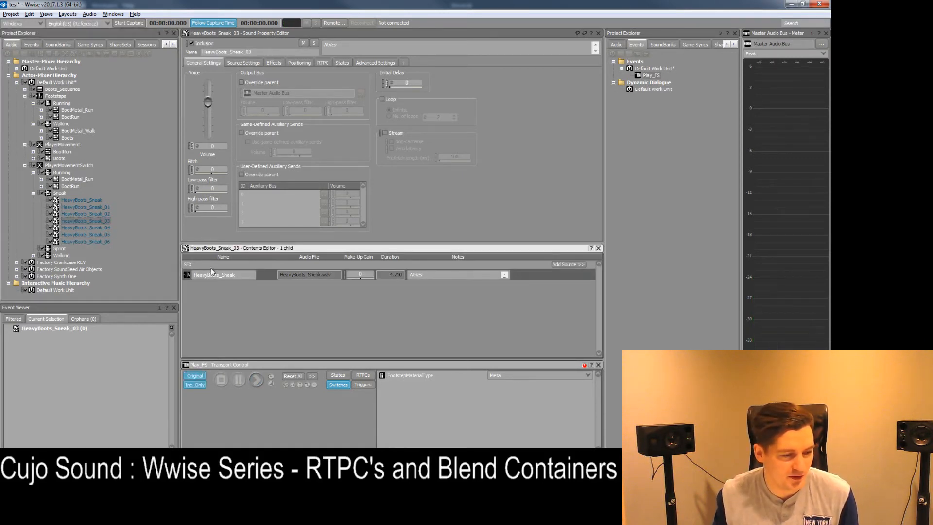
double_click(186, 275)
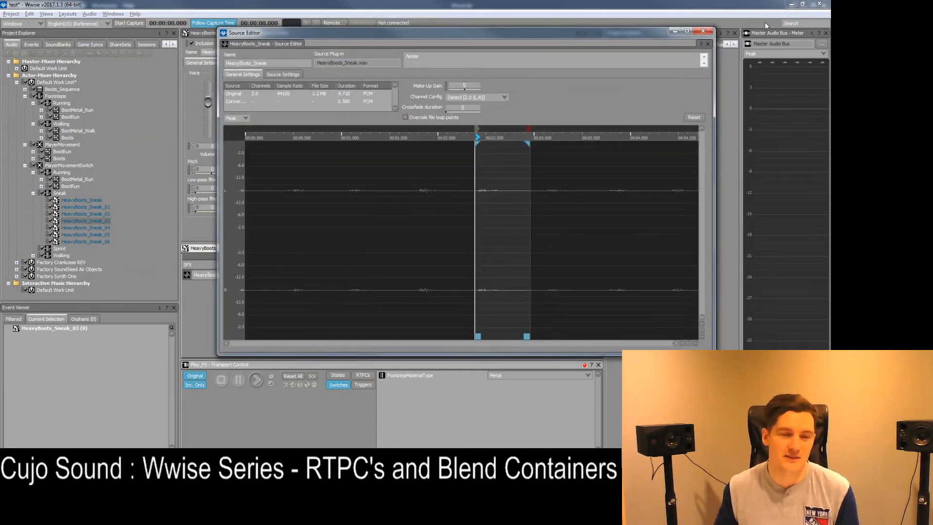
click(706, 32)
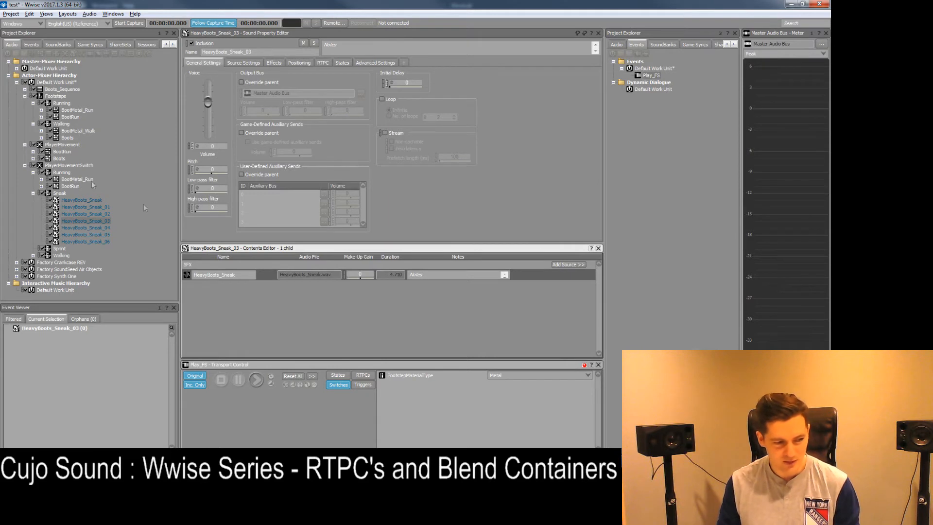
click(98, 227)
click(98, 220)
click(98, 214)
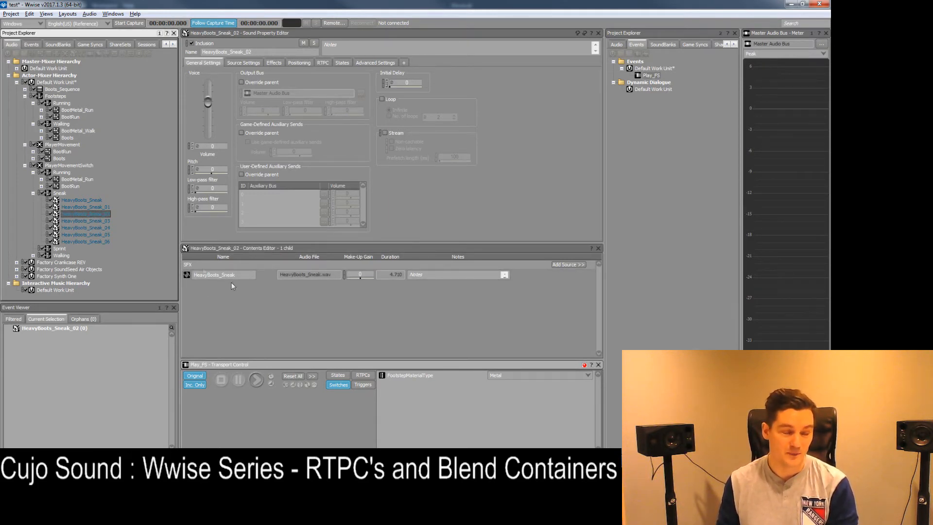
Group all seven HeavyBoots_Sneak sounds under a new parent Random Container named SneakConcrete
click(80, 200)
shift+click(97, 239)
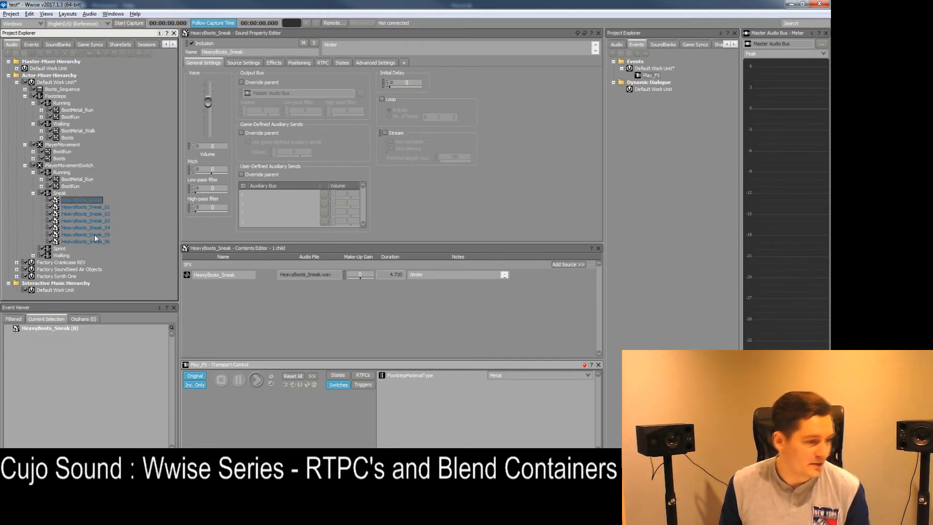
right_click(88, 200)
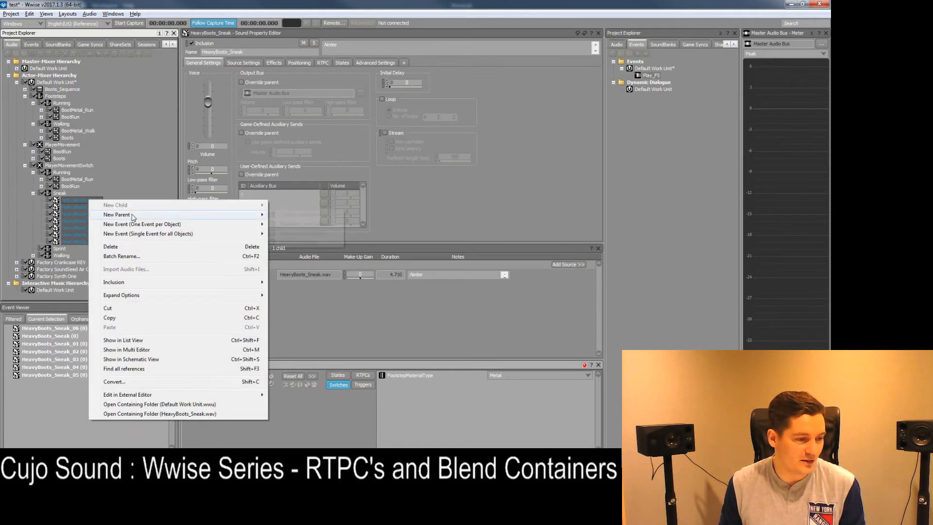
mouse_move(134, 216)
click(302, 224)
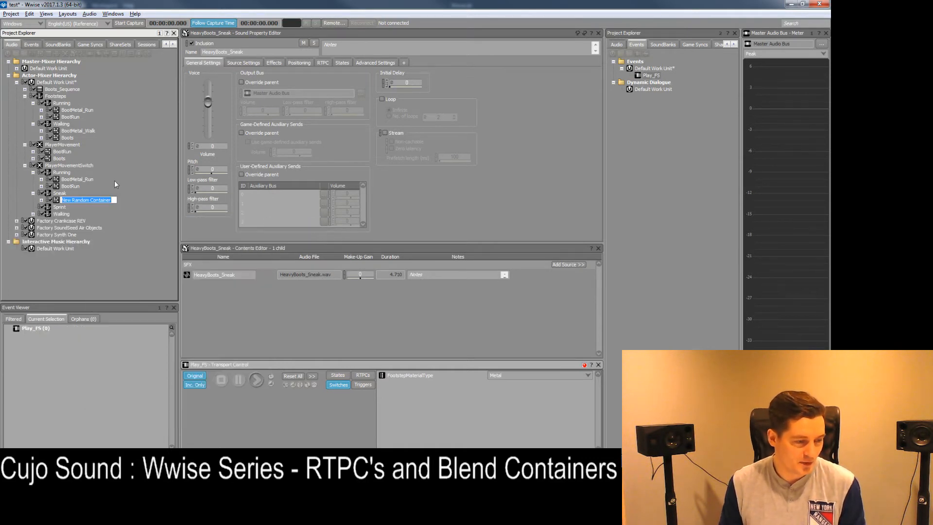
text(SneakCont)
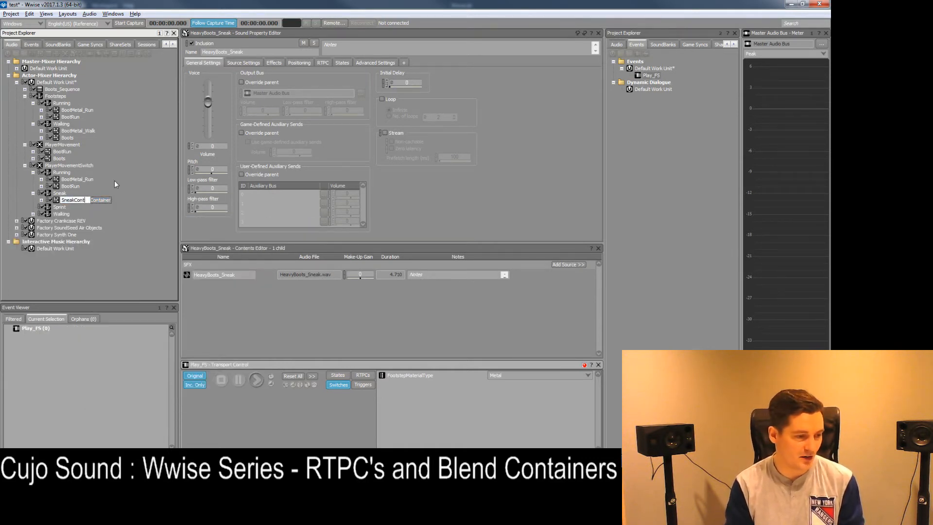
key(BackSpace)
text(crete)
key(Return)
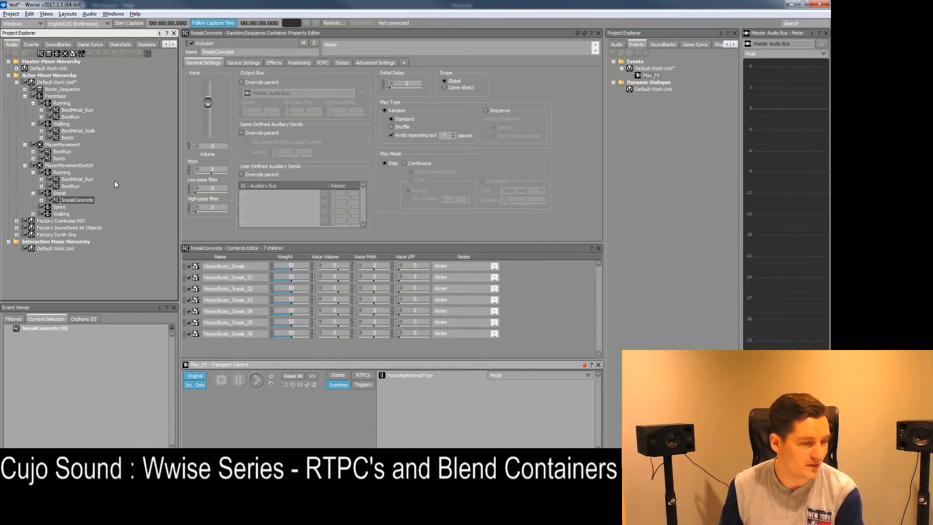
Set SneakConcrete's random play type to Shuffle, avoiding the last 4 played, and audition the container
click(42, 200)
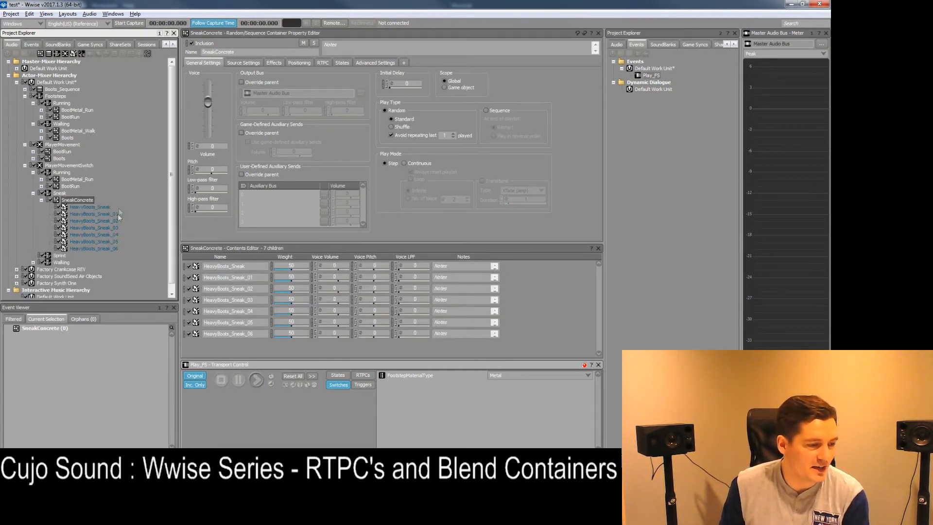
click(403, 127)
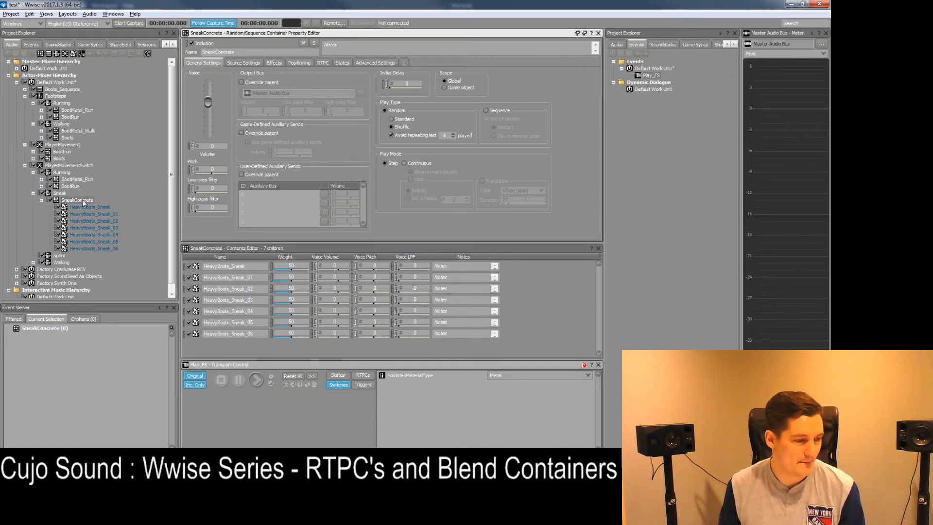
click(76, 200)
key(space)
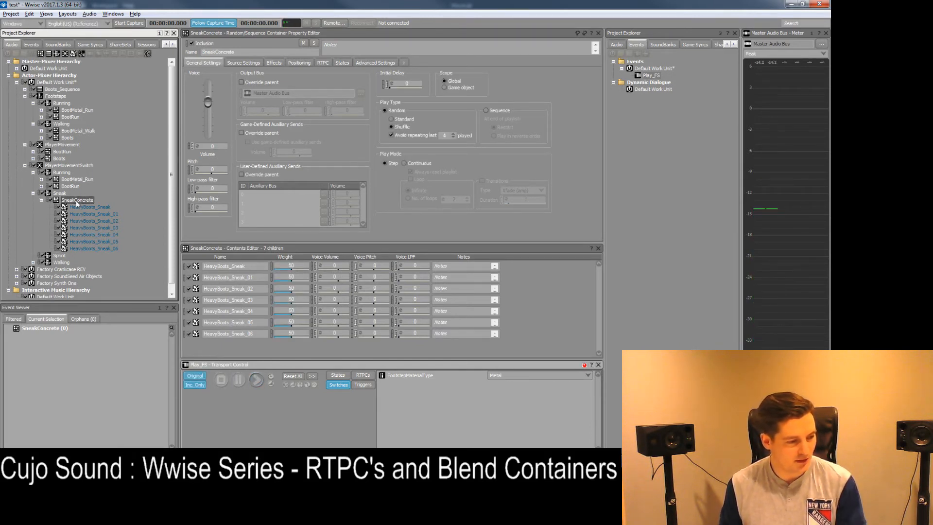
double_click(76, 200)
Select the Sneak container, then switch to the Boots folder in Windows Explorer and open its MetalSneak subfolder
click(62, 194)
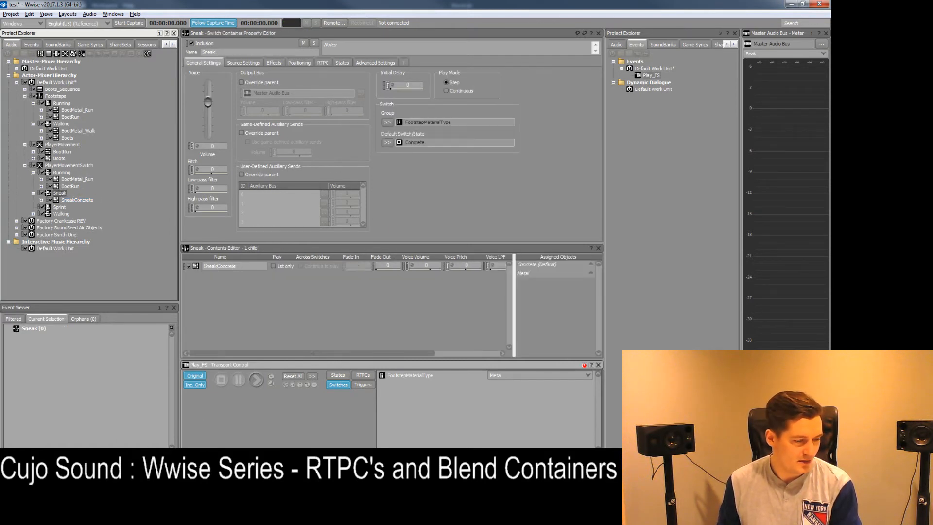
right_click(116, 515)
click(97, 340)
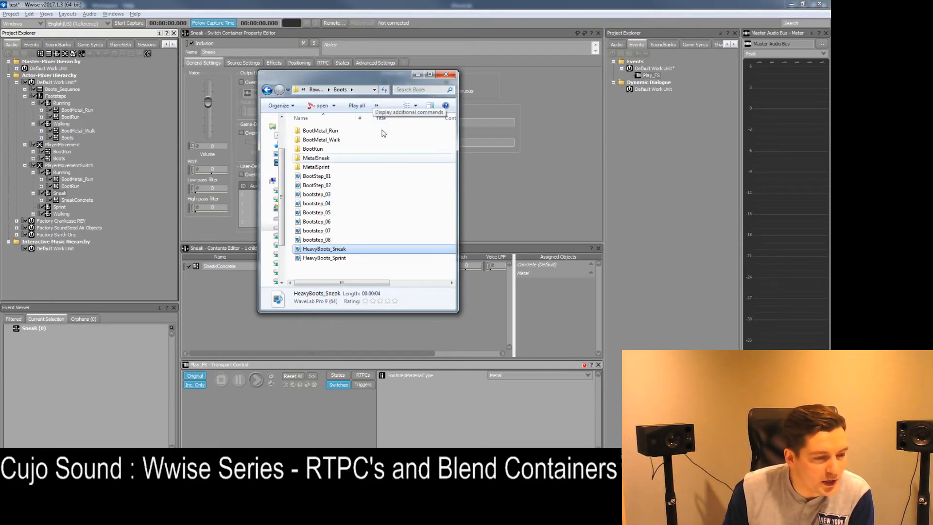
double_click(332, 158)
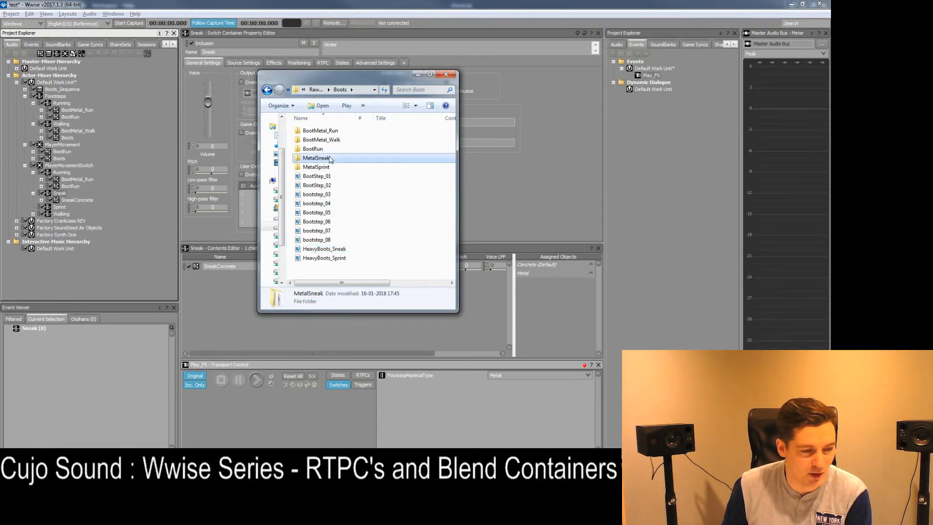
Permanently delete the seven .wav.gpk files, metalsneak1 through MetalSneak7, from the MetalSneak folder
click(335, 141)
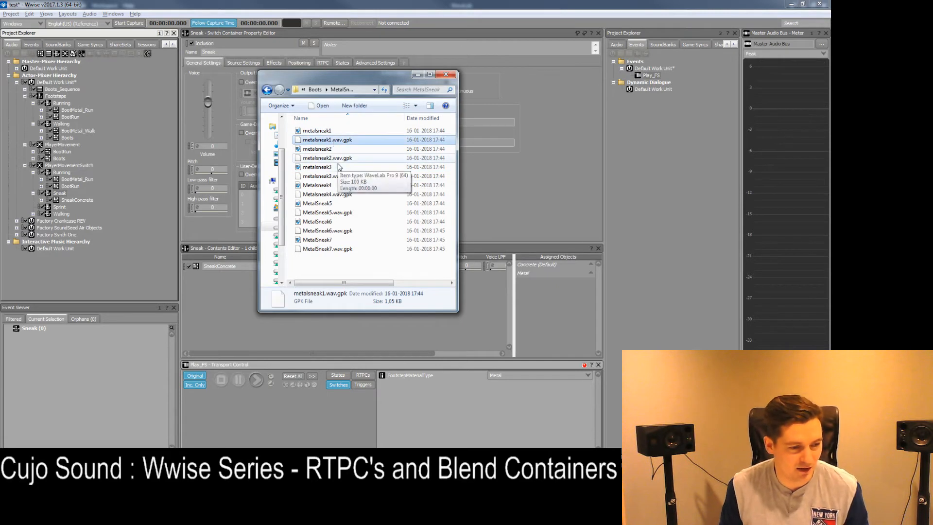
ctrl+click(338, 158)
ctrl+click(330, 176)
ctrl+click(330, 194)
ctrl+click(331, 212)
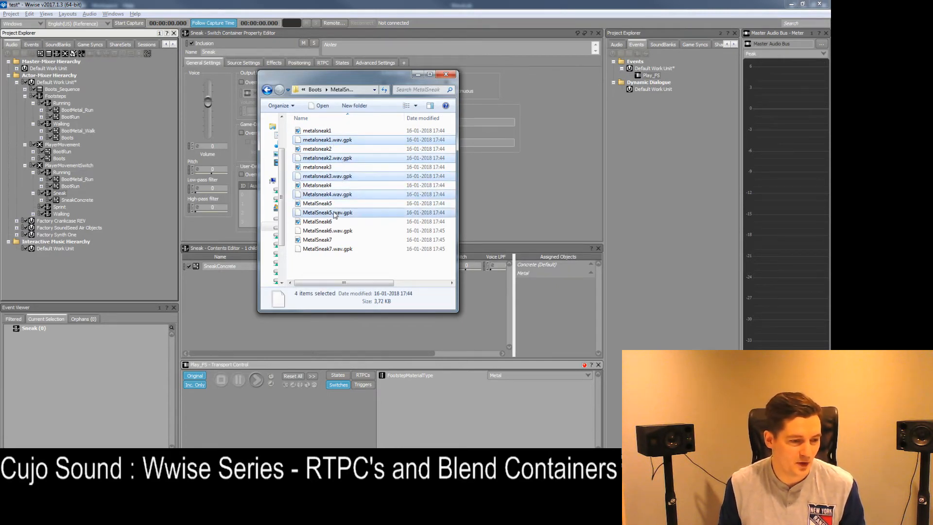
ctrl+click(330, 230)
ctrl+click(335, 249)
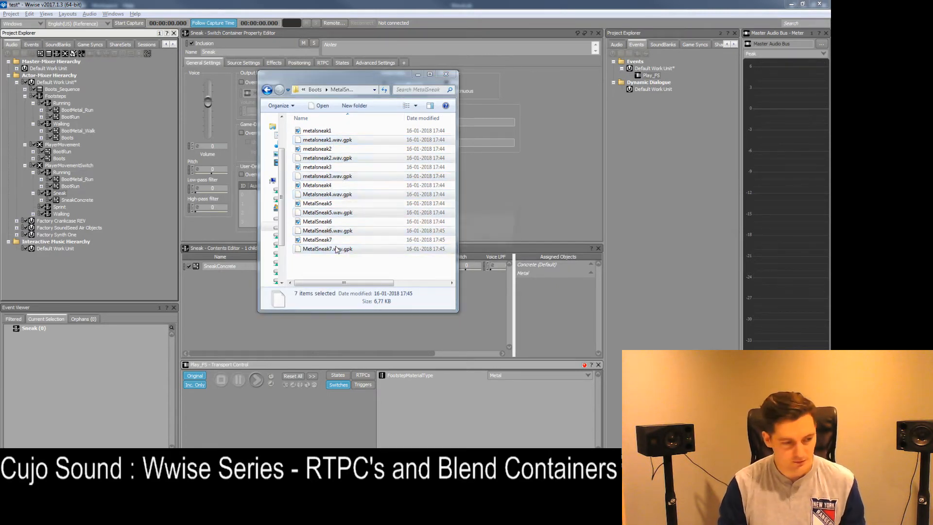
key(shift+Delete)
key(Return)
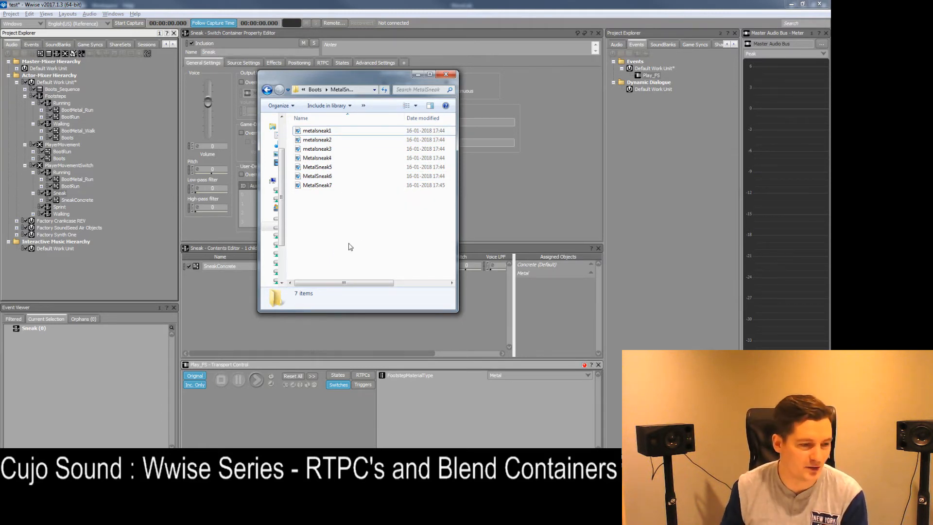
Import the MetalSneak folder from the Boots folder into the Sneak switch container as a Random Container of Sound SFX objects
key(BackSpace)
drag(319, 161, 61, 196)
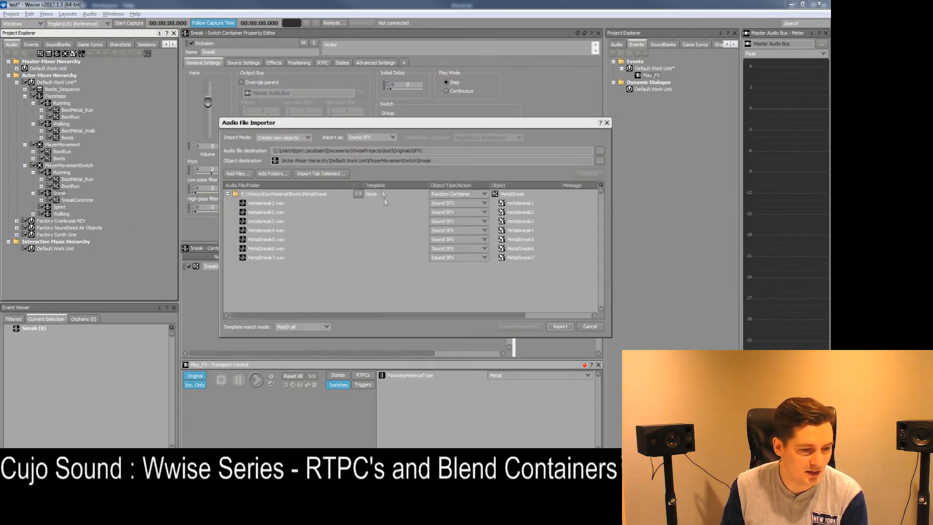
click(461, 195)
click(451, 212)
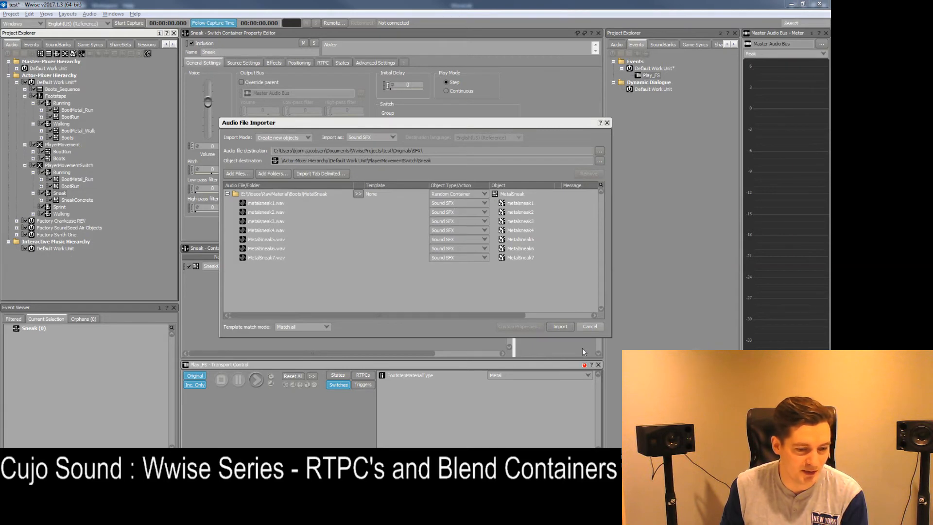
click(560, 326)
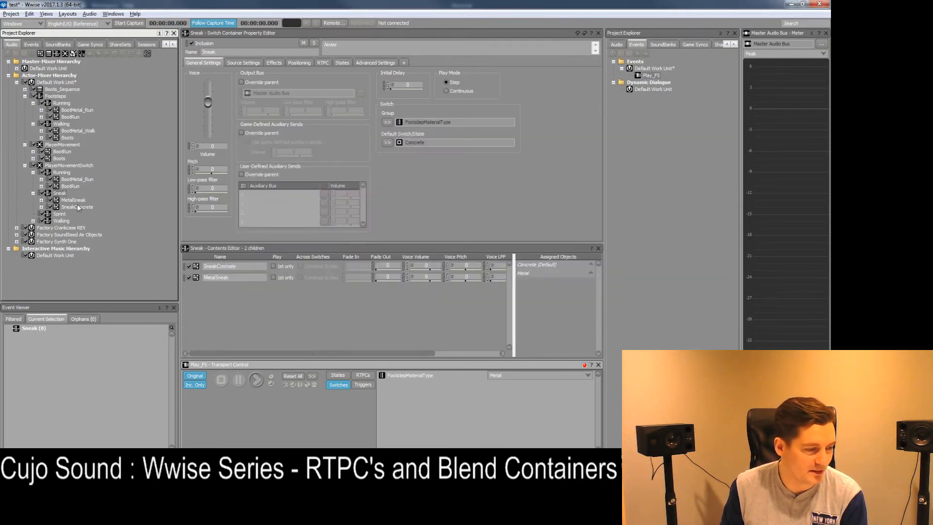
Audition the MetalSneak and SneakConcrete containers repeatedly to compare their footsteps
click(74, 200)
key(space)
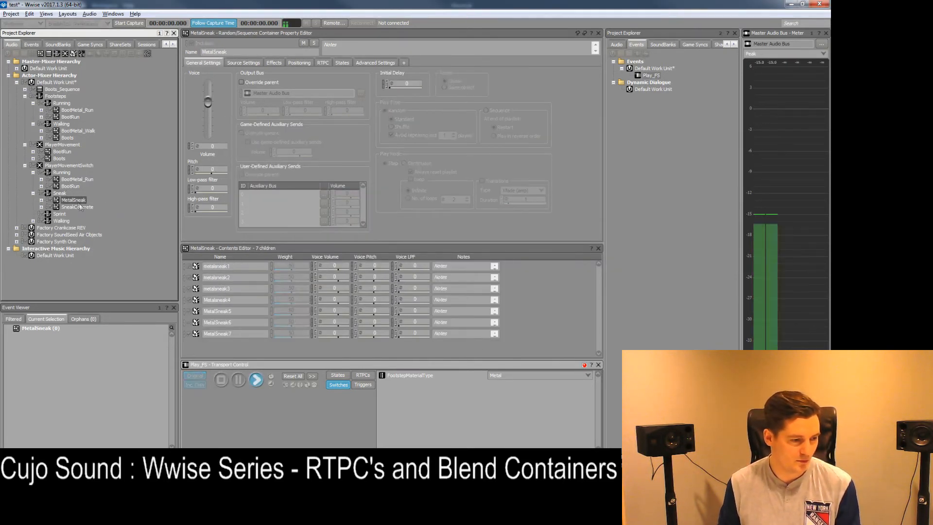
click(82, 208)
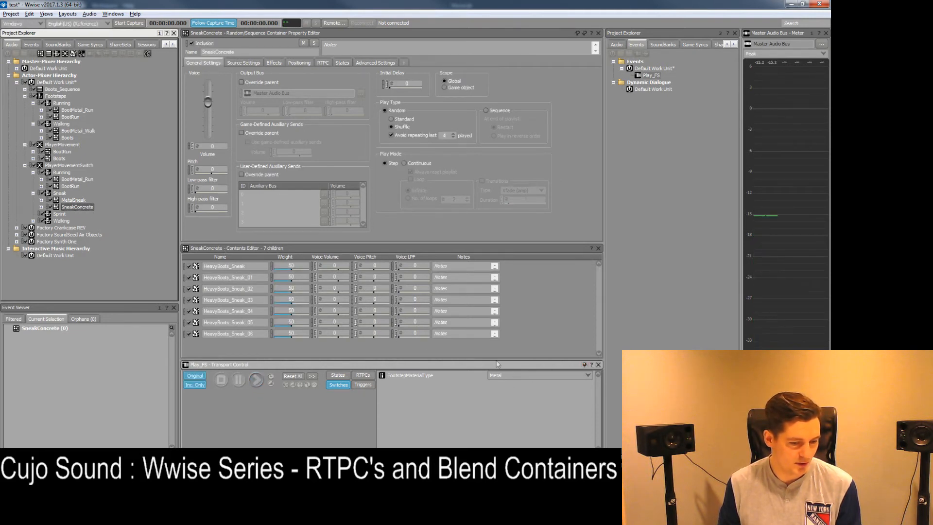
click(81, 206)
key(space)
key(space)
key(space)
key(space)
key(space)
key(space)
key(space)
key(space)
key(space)
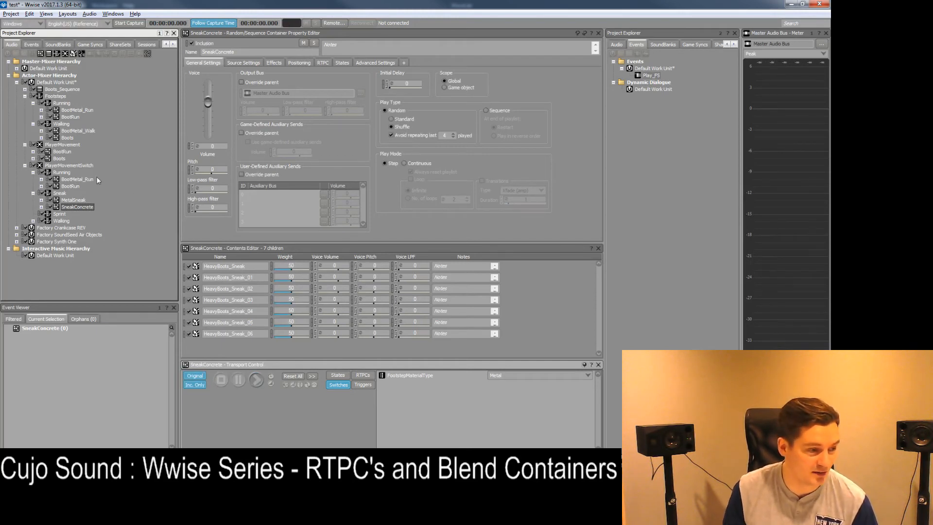
key(space)
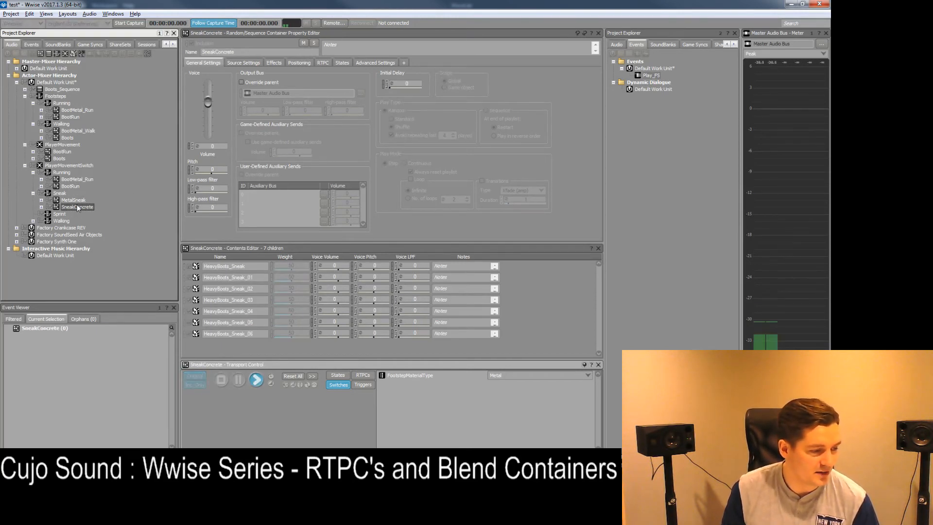
key(space)
key(space)
key(space)
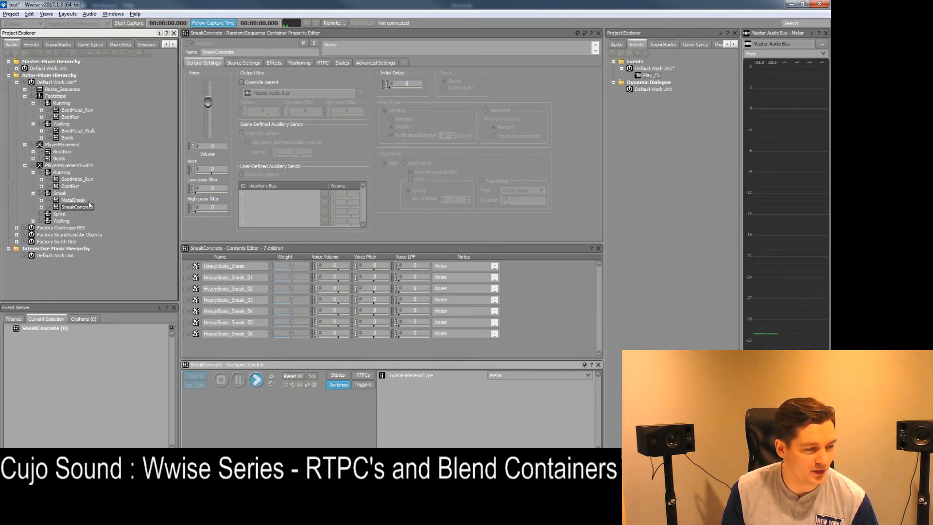
click(73, 200)
key(space)
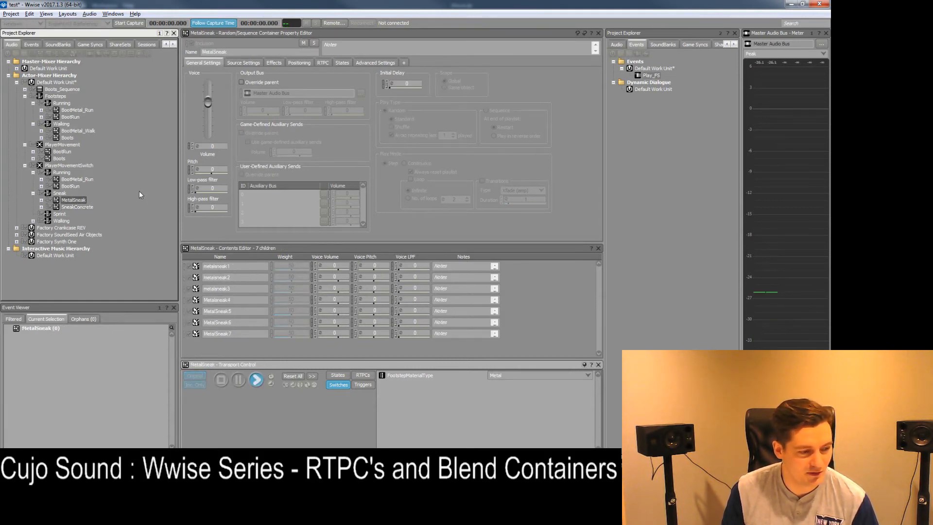
In the Sneak switch container, assign SneakConcrete to the Concrete switch and MetalSneak to the Metal switch
click(60, 193)
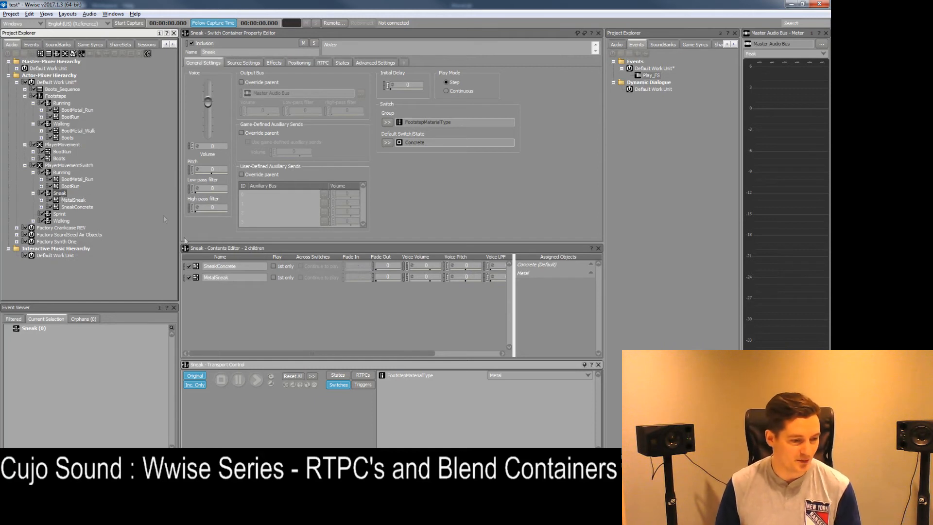
drag(195, 264, 537, 266)
drag(197, 278, 528, 284)
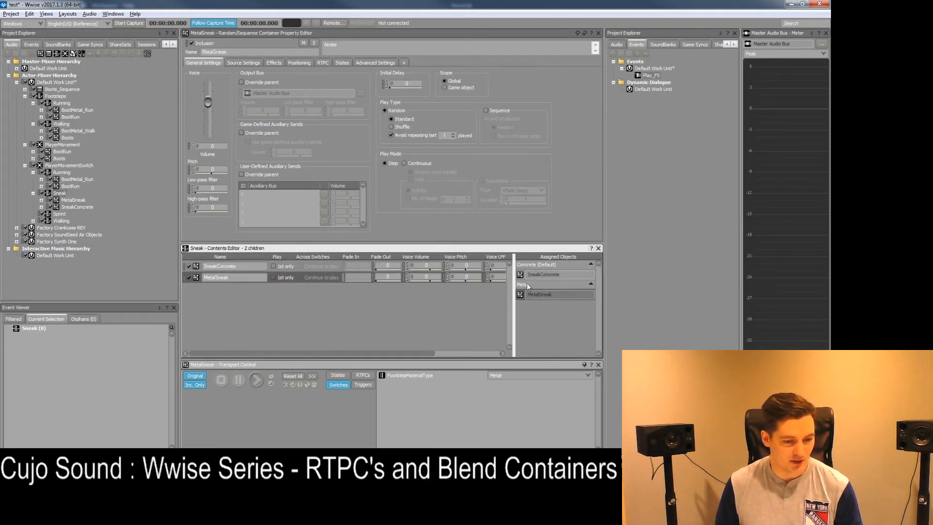
Audition the Sneak switch container with FootstepMaterialType on Metal, and again with it set to Concrete
click(651, 75)
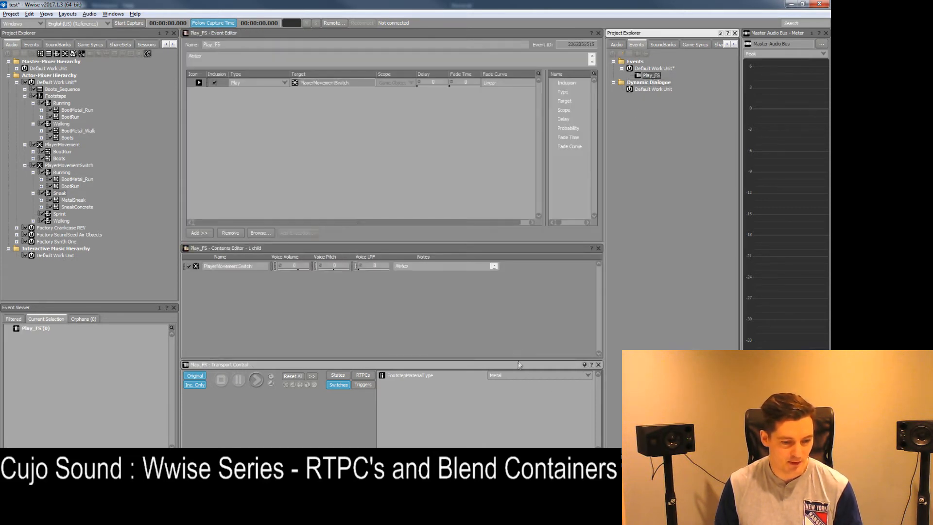
click(59, 193)
key(space)
key(space)
click(59, 193)
key(space)
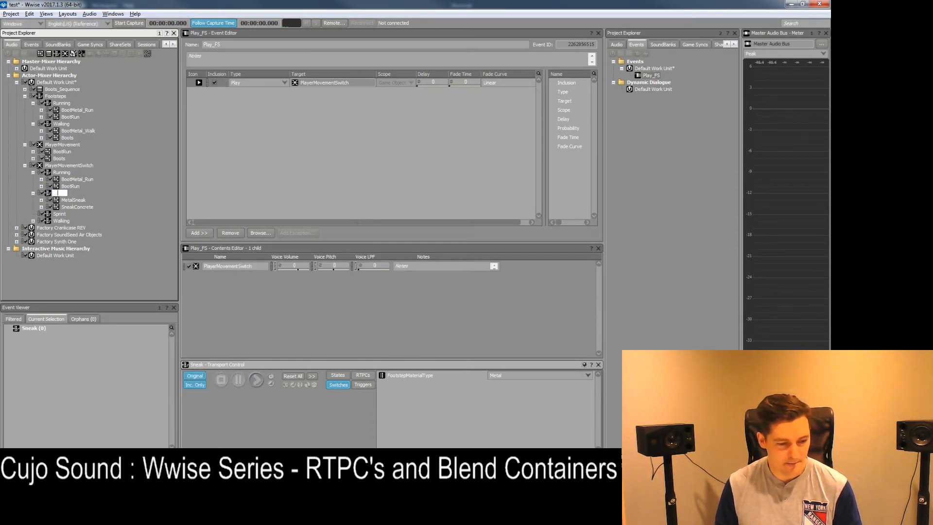
key(Escape)
key(space)
click(518, 374)
click(503, 384)
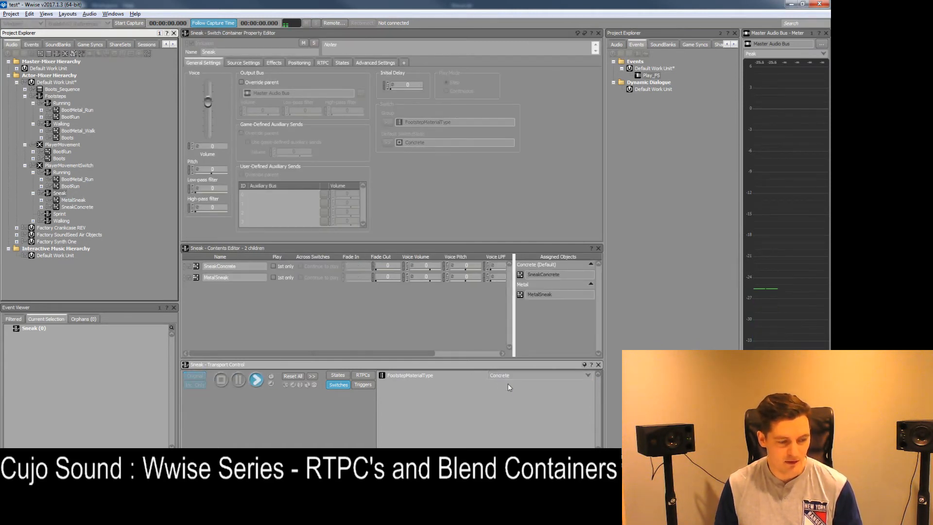
key(space)
key(space)
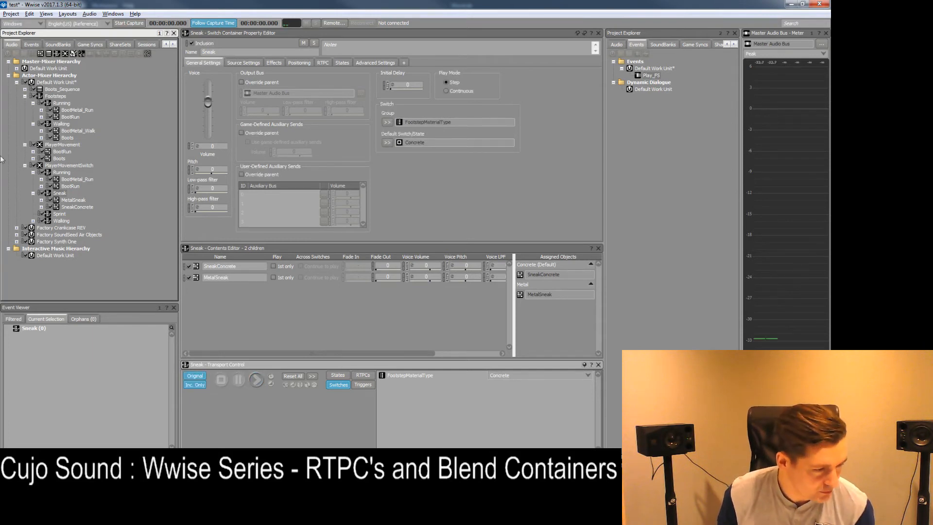
Collapse the Running and Sneak containers under PlayerMovementSwitch and select the Sprint container
click(60, 172)
key(Left)
key(Down)
key(Left)
key(Down)
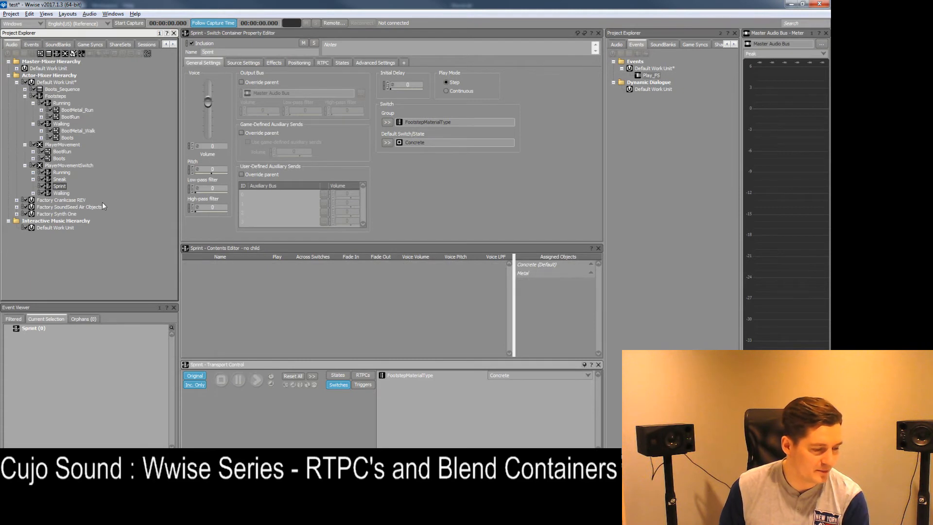
Import the MetalSprint folder from Windows Explorer into the Sprint switch container as a Random Container and audition it
key(alt+Tab)
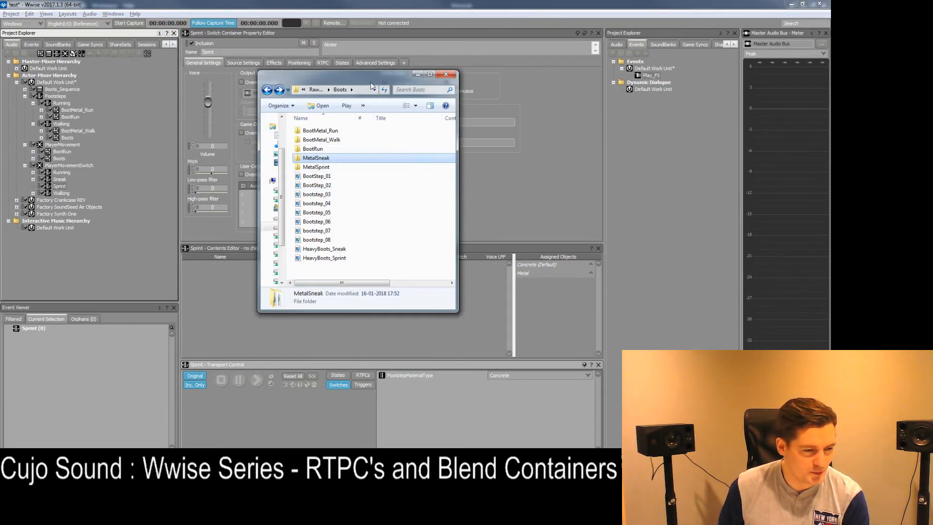
click(331, 168)
drag(317, 168, 61, 188)
click(559, 326)
click(73, 193)
key(space)
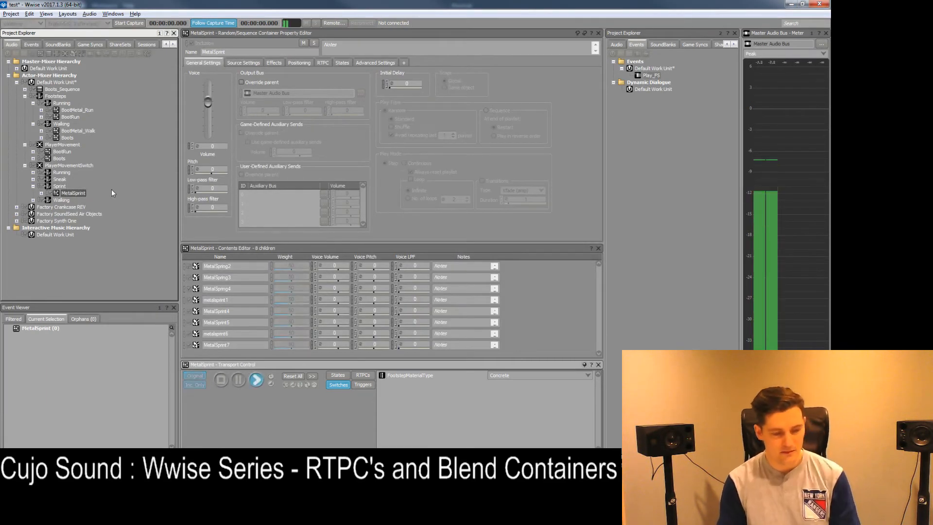
key(space)
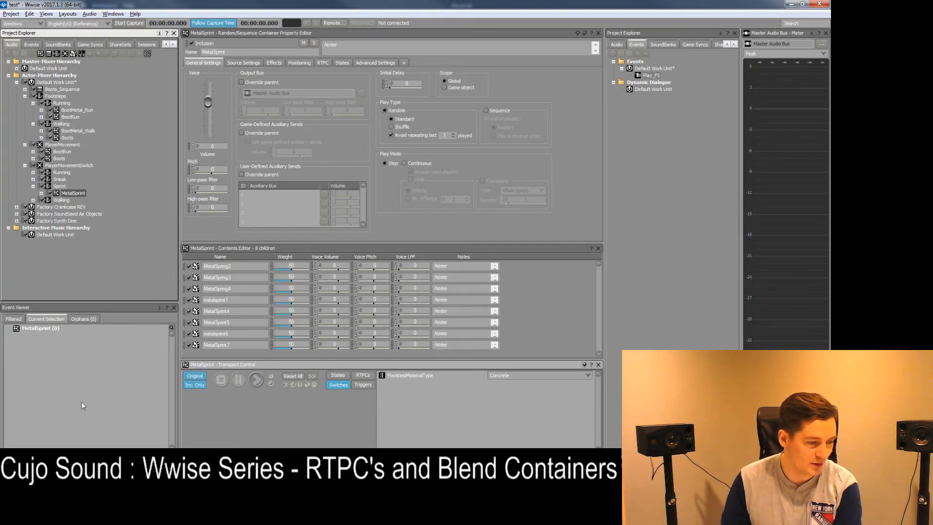
Check the Boots folder for the sprint recording and create a child Random Container named ConcreteSprint under Sprint
click(116, 457)
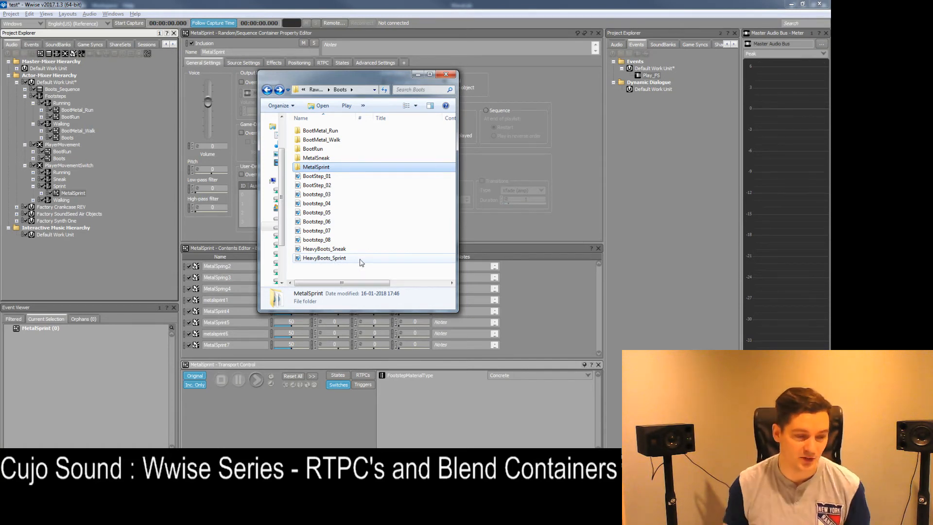
click(59, 187)
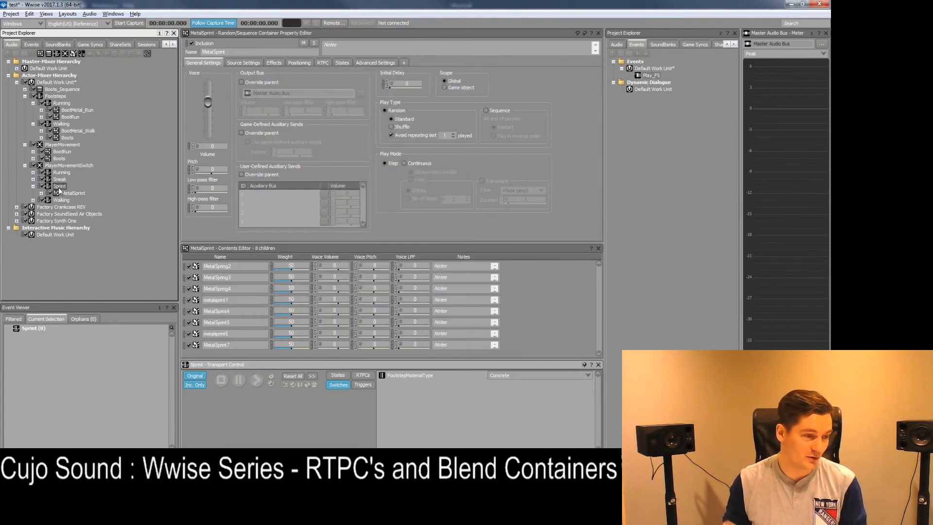
right_click(59, 187)
mouse_move(85, 193)
click(262, 203)
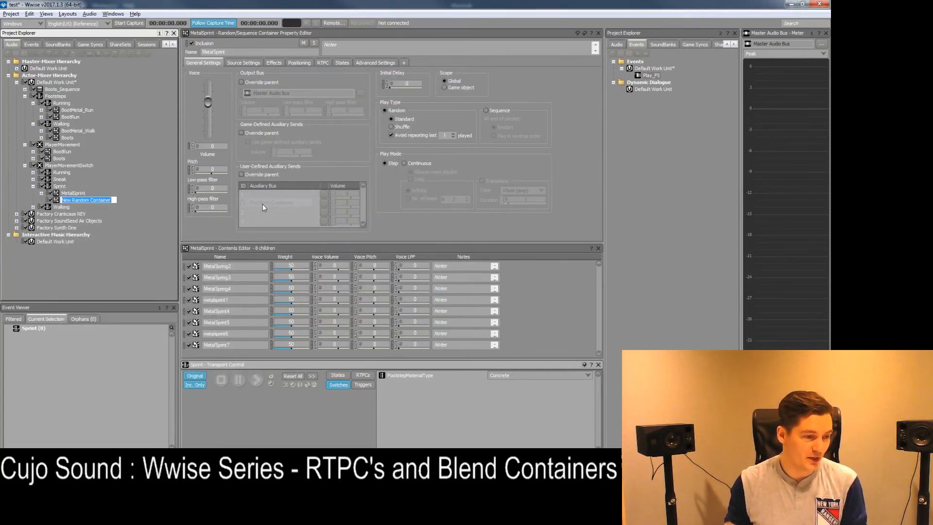
text(C)
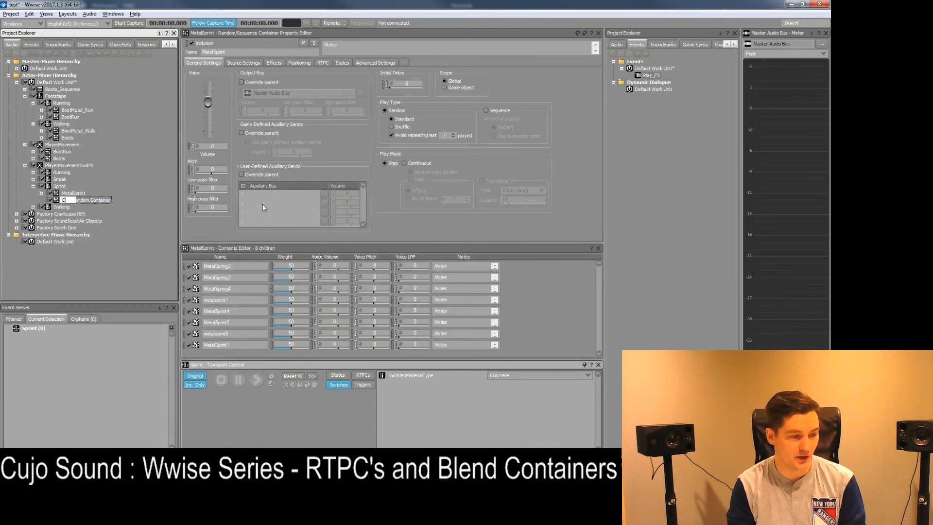
text(oncreteSprint)
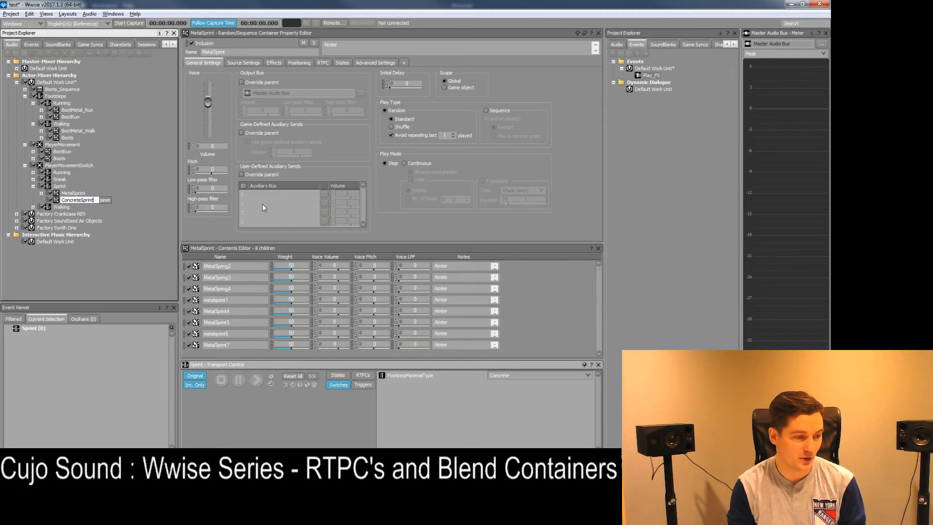
key(Return)
Import the HeavyBoots_Sprint audio file from the Boots folder in Windows Explorer into the ConcreteSprint container
key(alt+Tab)
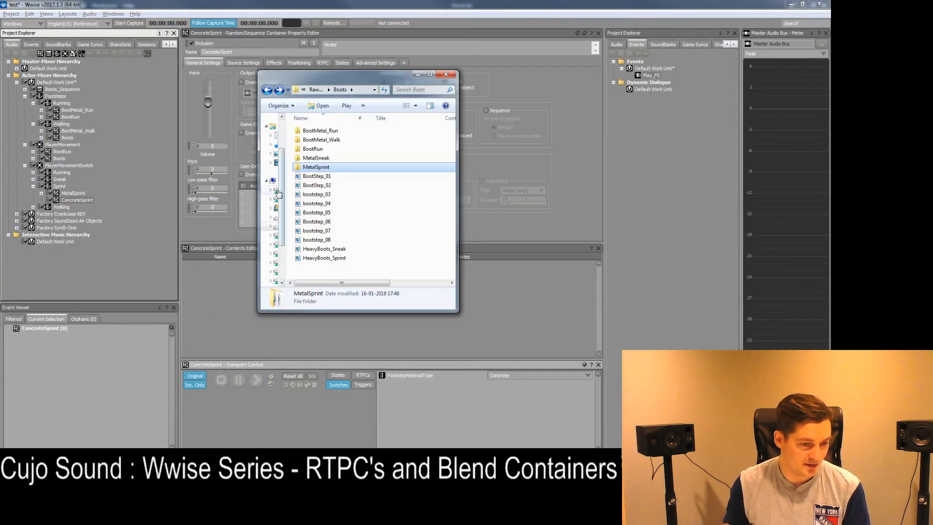
drag(326, 259, 78, 201)
key(Return)
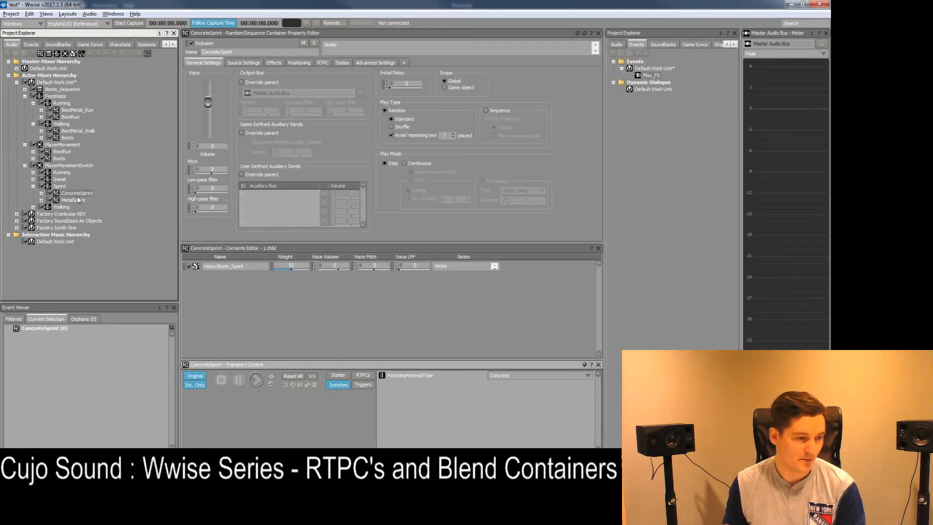
Copy the HeavyBoots_Sprint sound and paste six duplicates of it into the ConcreteSprint container
click(41, 193)
click(77, 201)
key(ctrl+c)
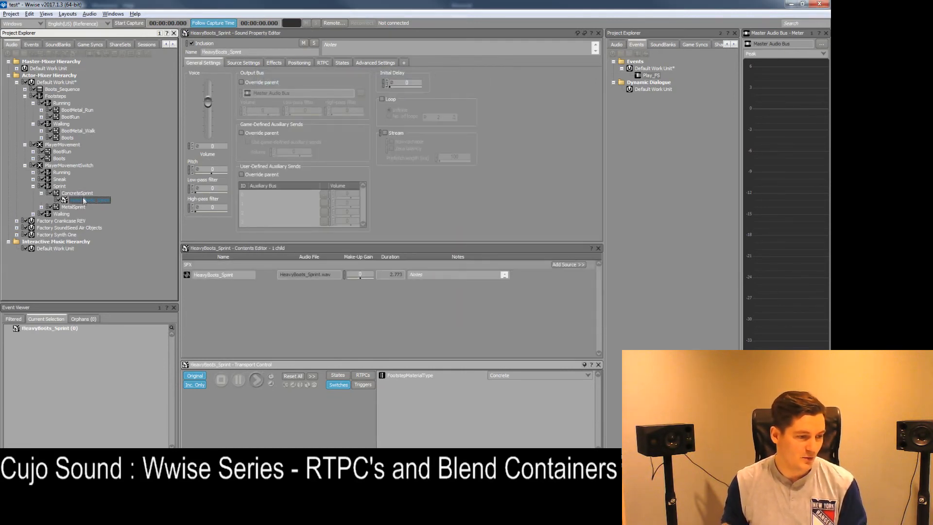
click(83, 193)
key(ctrl+v)
key(ctrl+v)
key(ctrl+v)
key(ctrl+v)
key(ctrl+v)
key(ctrl+v)
Trim the original HeavyBoots_Sprint source to only the first footstep in the Source Editor and audition it
click(90, 200)
double_click(187, 273)
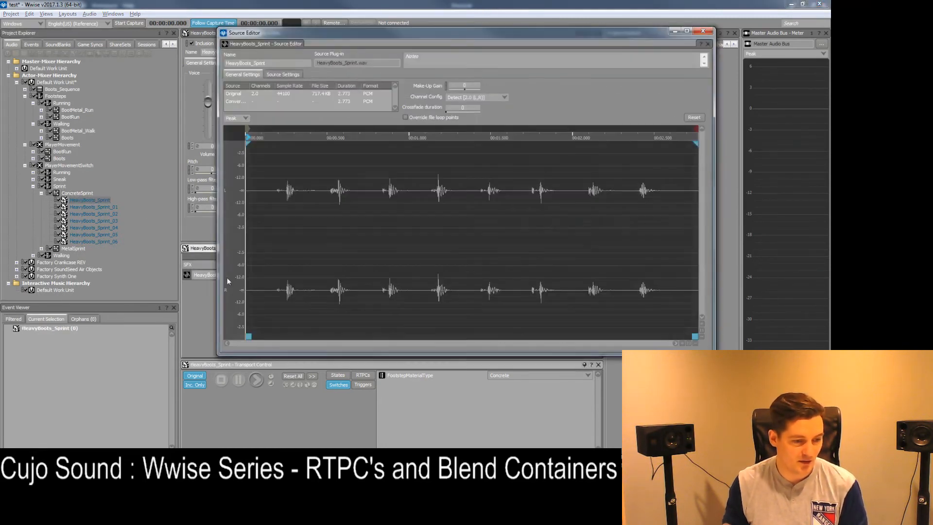
drag(248, 337, 277, 337)
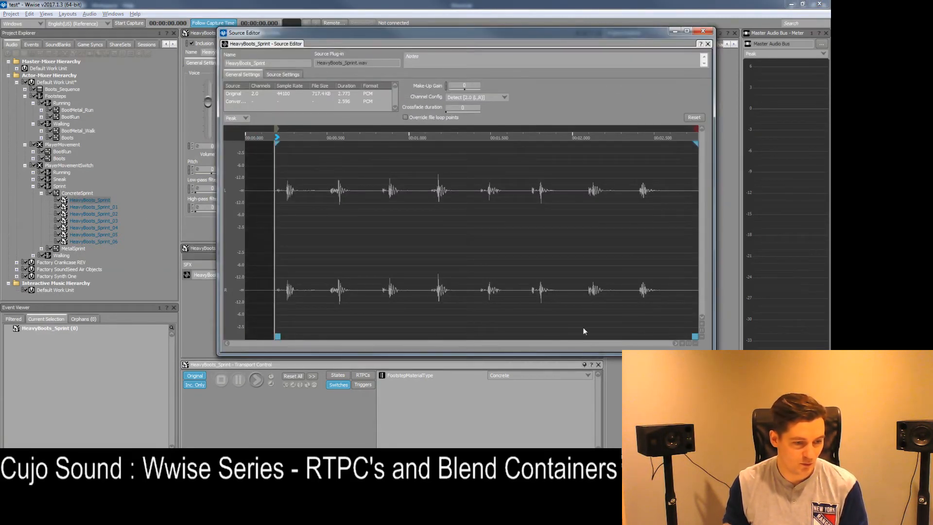
drag(695, 336, 315, 336)
key(space)
Trim HeavyBoots_Sprint_01 to the second footstep of the recording and HeavyBoots_Sprint_02 to the third
key(Down)
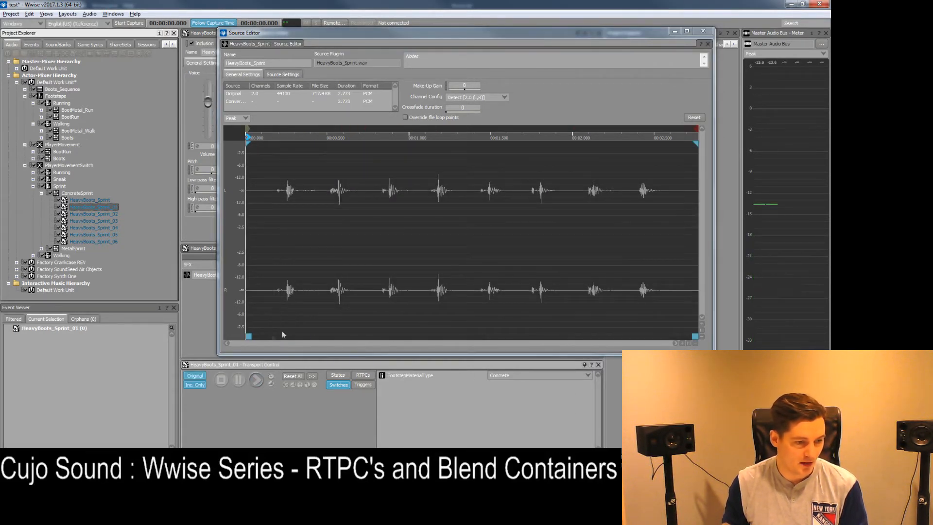
drag(248, 336, 329, 337)
drag(695, 336, 360, 336)
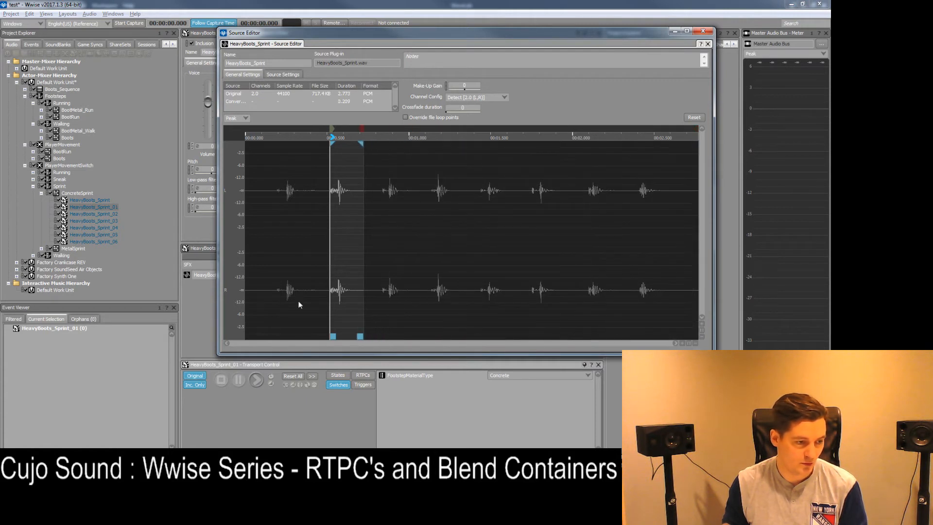
click(118, 214)
drag(249, 336, 385, 336)
mouse_move(694, 336)
mouse_down()
mouse_move(435, 332)
mouse_move(414, 322)
mouse_up()
Trim HeavyBoots_Sprint_03 to the fourth footstep of the recording and HeavyBoots_Sprint_04 to the fifth
click(108, 221)
drag(248, 335, 434, 336)
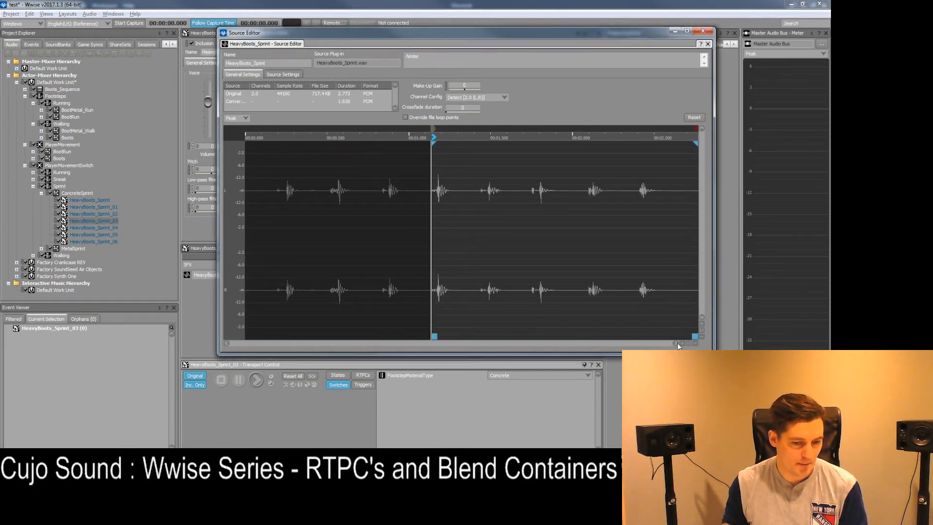
drag(695, 336, 461, 334)
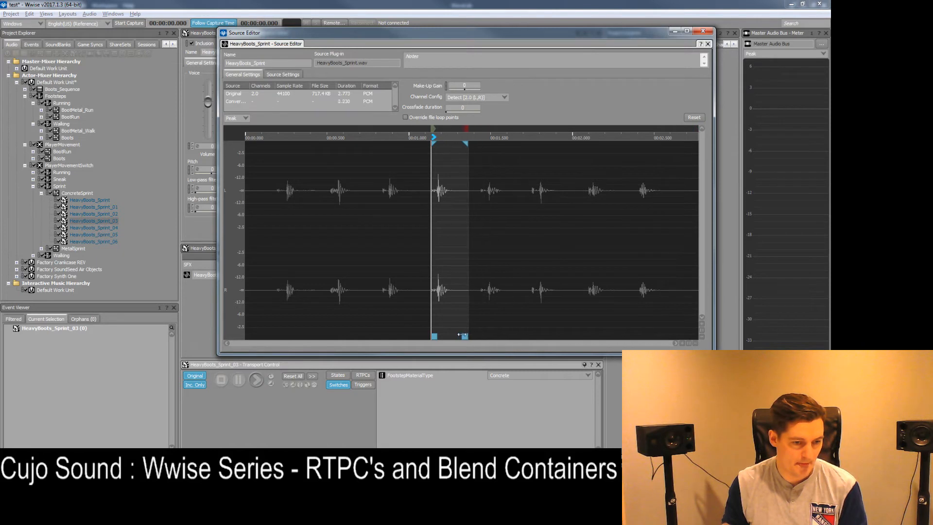
click(111, 228)
drag(248, 335, 481, 336)
mouse_move(694, 336)
mouse_down()
mouse_move(499, 316)
mouse_move(519, 314)
mouse_up()
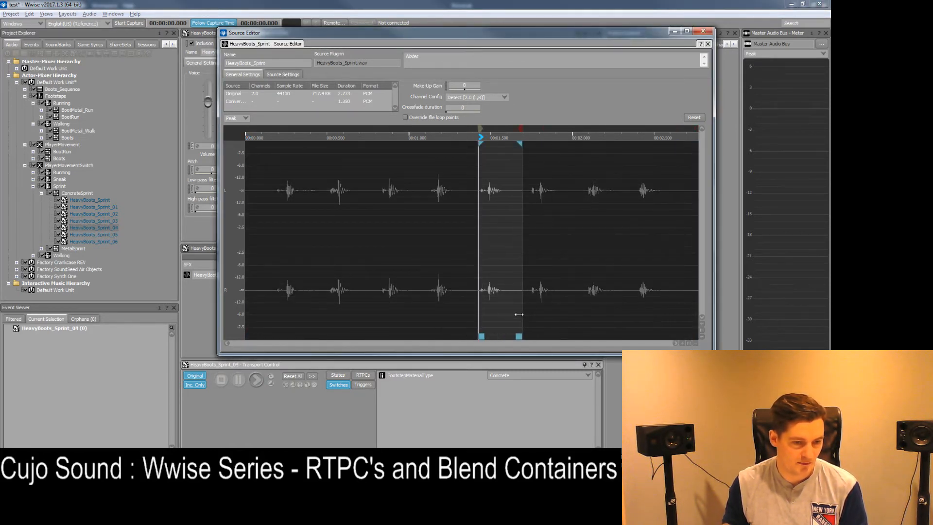
Trim HeavyBoots_Sprint_05 to the sixth footstep of the recording and HeavyBoots_Sprint_06 to the seventh
click(114, 234)
mouse_move(248, 335)
mouse_down()
mouse_move(535, 335)
mouse_move(283, 335)
mouse_move(531, 319)
mouse_up()
drag(695, 336, 567, 325)
click(110, 241)
drag(251, 335, 590, 335)
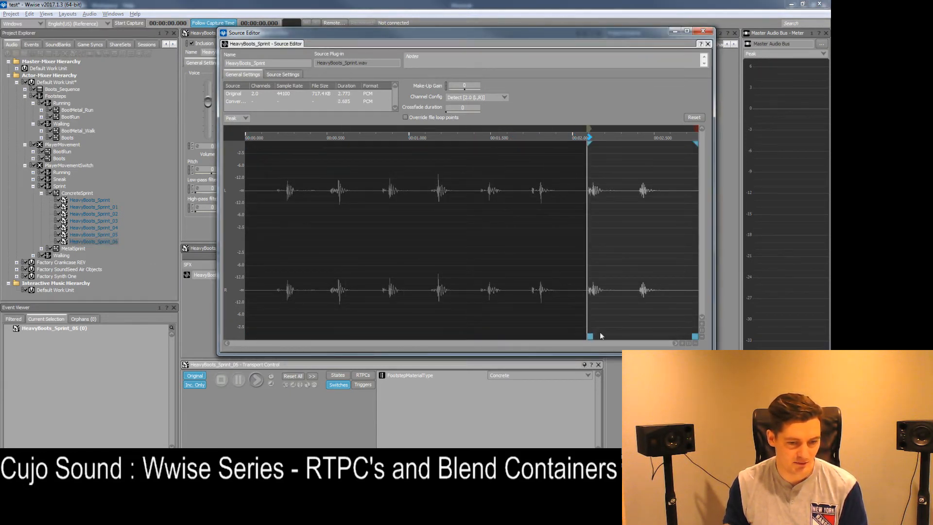
drag(694, 335, 623, 326)
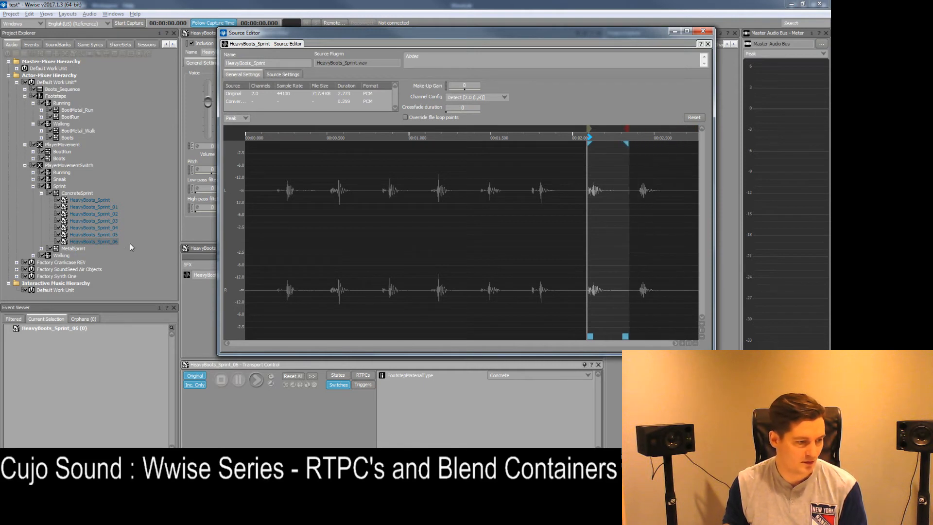
Paste another HeavyBoots_Sprint duplicate into ConcreteSprint, trim it to the eighth footstep, audition it and close the Source Editor
click(89, 193)
key(ctrl+v)
click(105, 248)
drag(625, 335, 724, 349)
drag(586, 334, 638, 335)
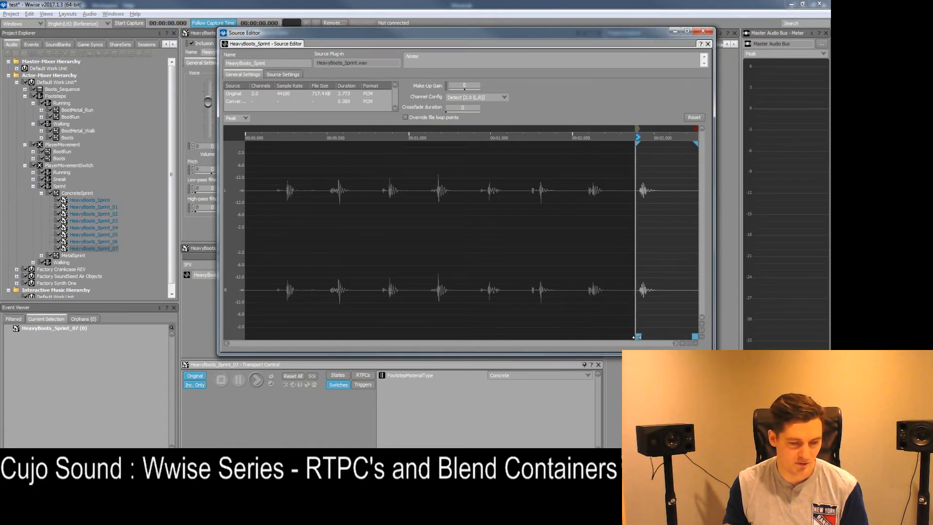
key(space)
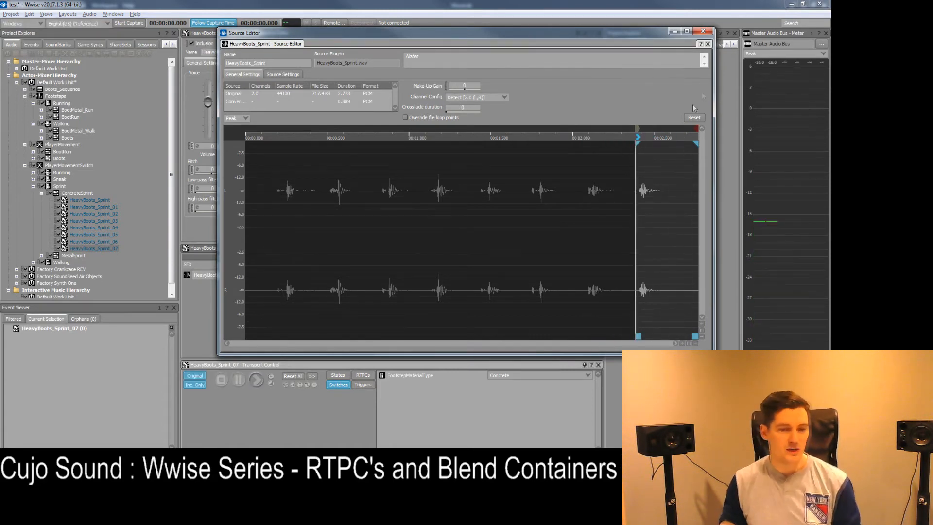
click(702, 32)
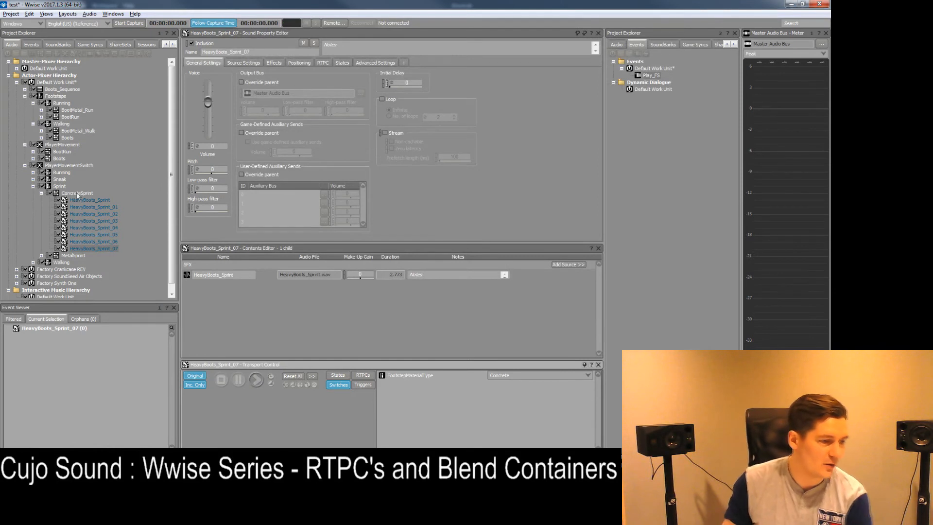
Assign MetalSprint to the Metal switch and ConcreteSprint to the Concrete switch in the Sprint container
click(77, 194)
double_click(78, 193)
click(66, 187)
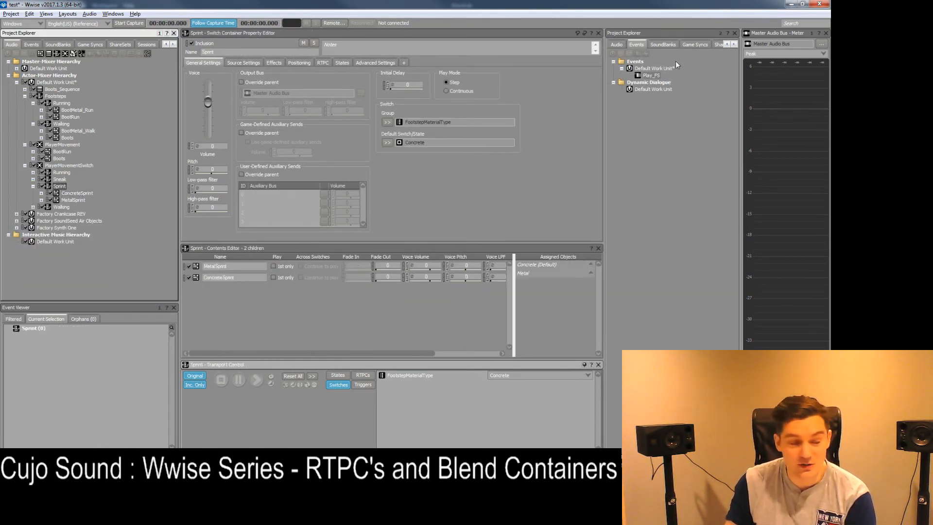
drag(196, 270, 539, 266)
click(197, 278)
Check the target of the Play_FS event and collapse the Footsteps, PlayerMovement and PlayerMovementSwitch containers in the hierarchy
click(655, 76)
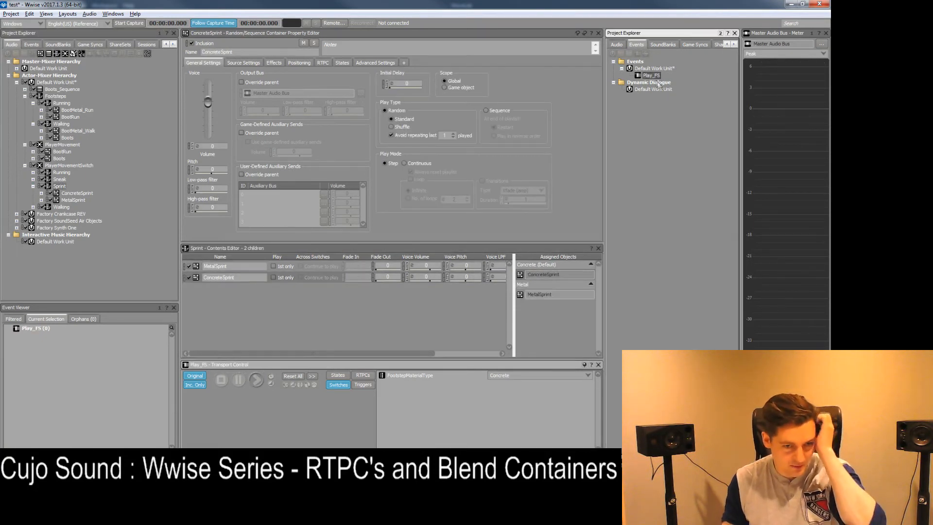
double_click(654, 77)
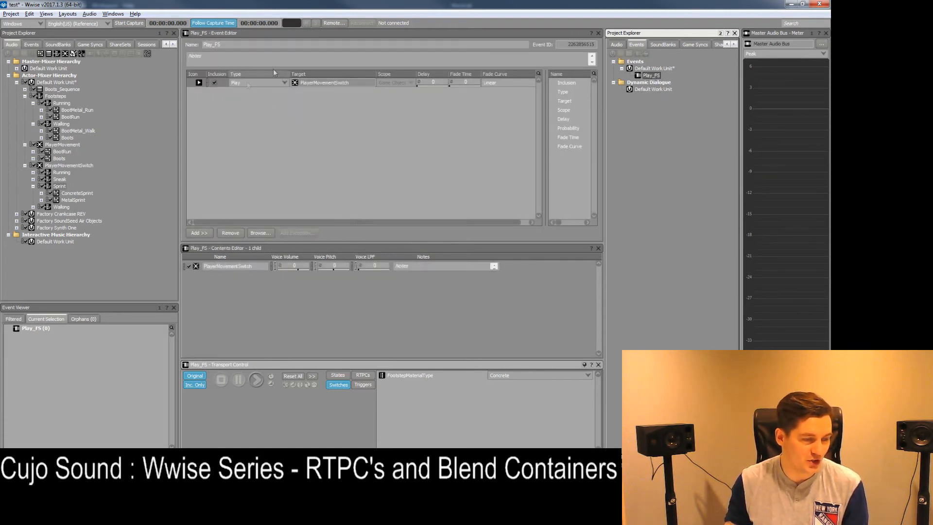
click(33, 103)
click(25, 96)
click(25, 103)
click(24, 110)
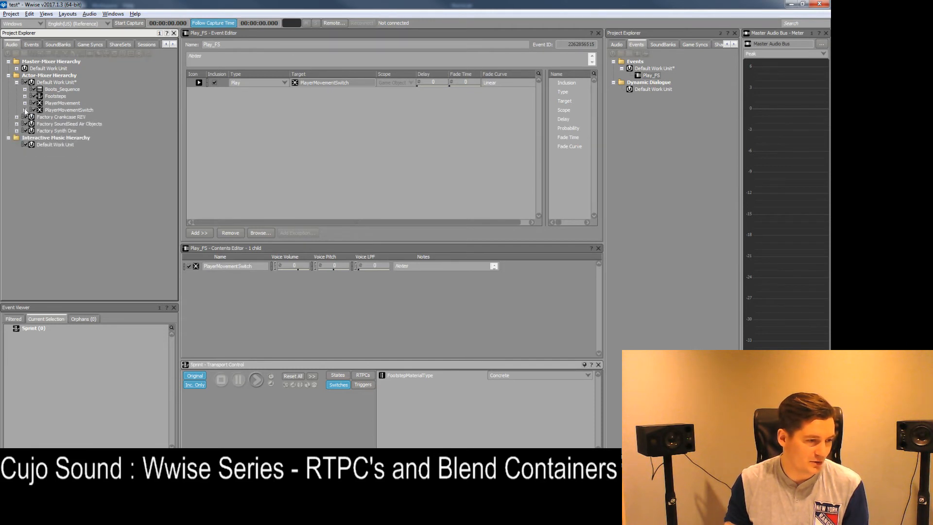
Add the Sneak and Sprint containers to the existing blend track of PlayerMovementSwitch
click(78, 111)
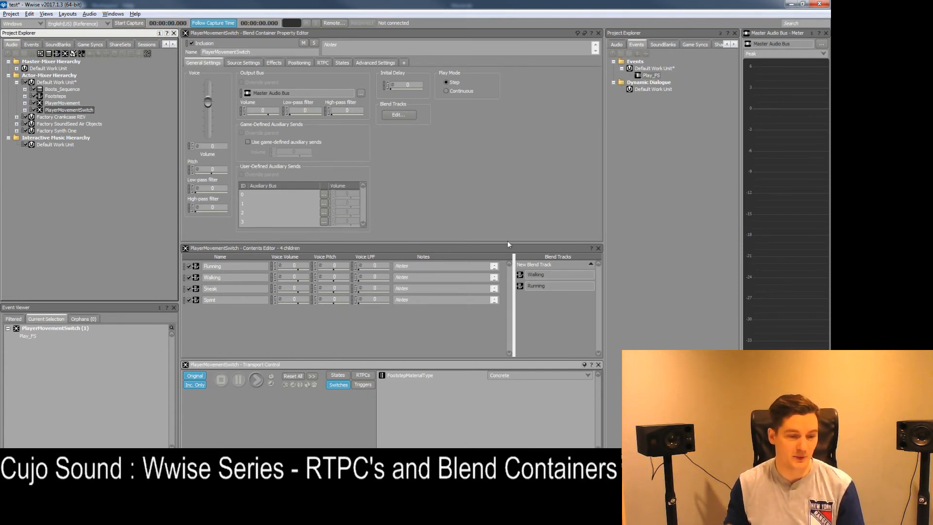
drag(197, 290, 524, 268)
drag(199, 300, 548, 260)
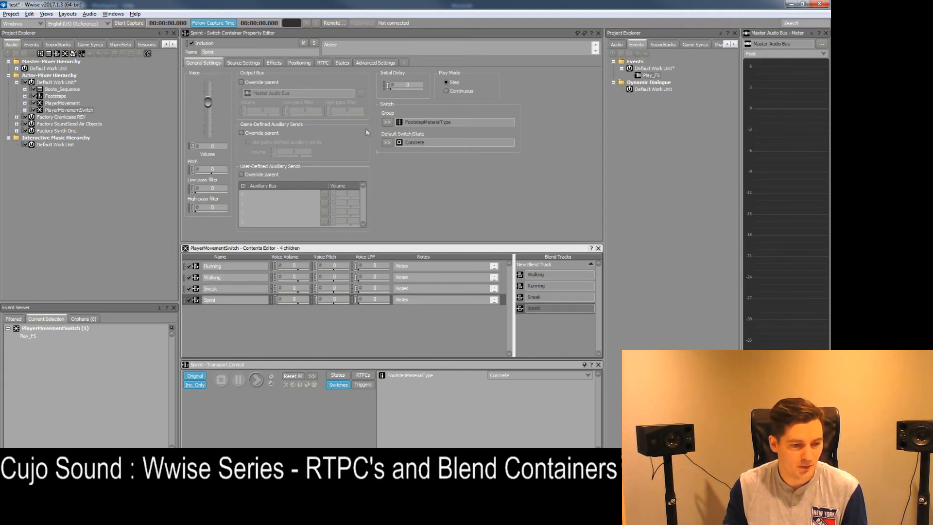
Try to rearrange the Sneak and Walking ranges along the PlayerMovementSpeed axis in the Blend Track Editor
click(347, 155)
click(68, 109)
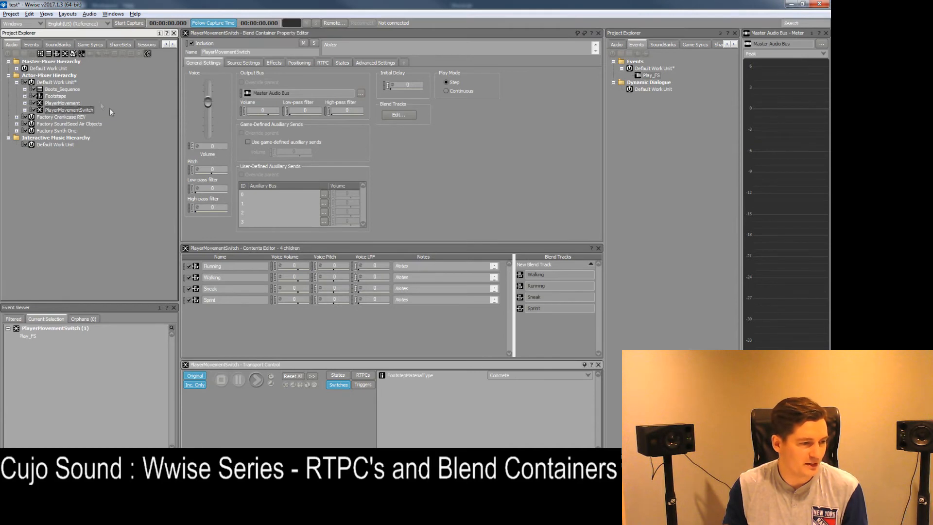
click(406, 114)
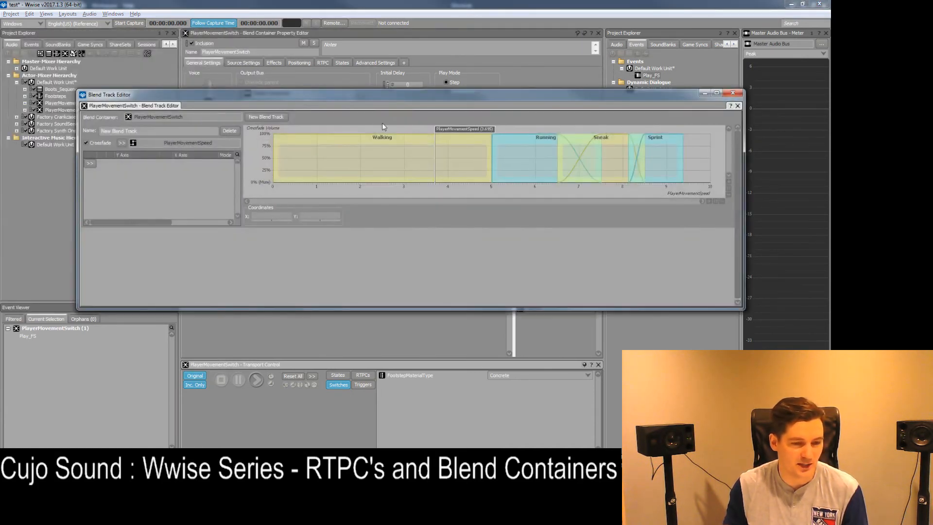
drag(608, 143, 580, 145)
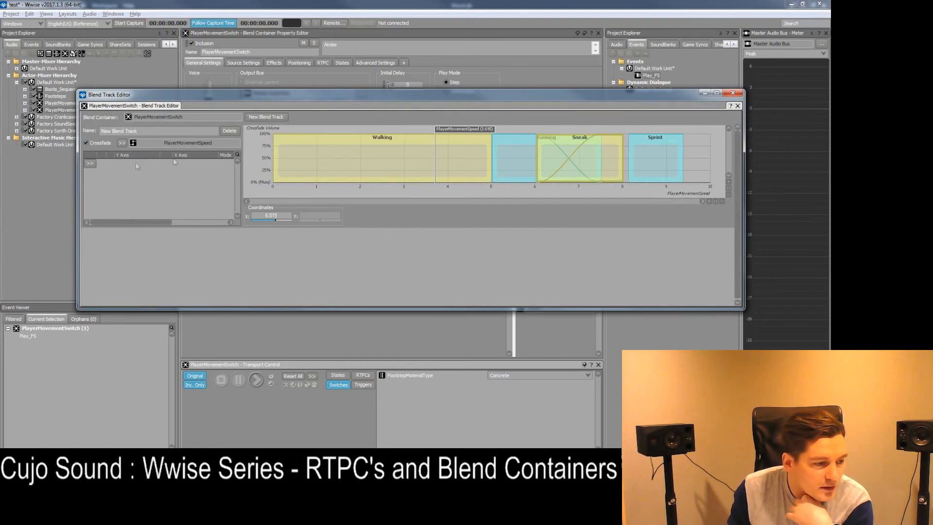
drag(429, 147, 474, 147)
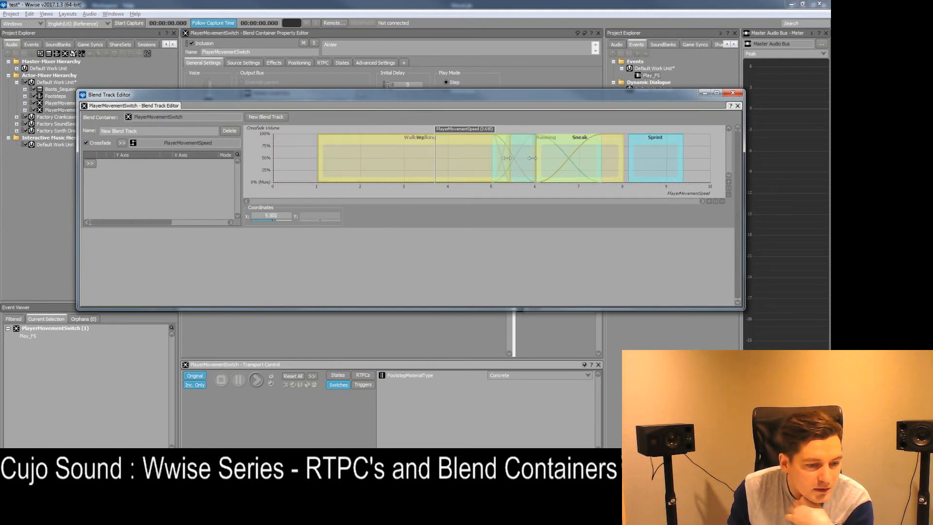
drag(532, 158, 465, 158)
mouse_move(575, 144)
mouse_down()
mouse_move(612, 146)
mouse_move(555, 147)
mouse_move(577, 149)
mouse_up()
click(732, 93)
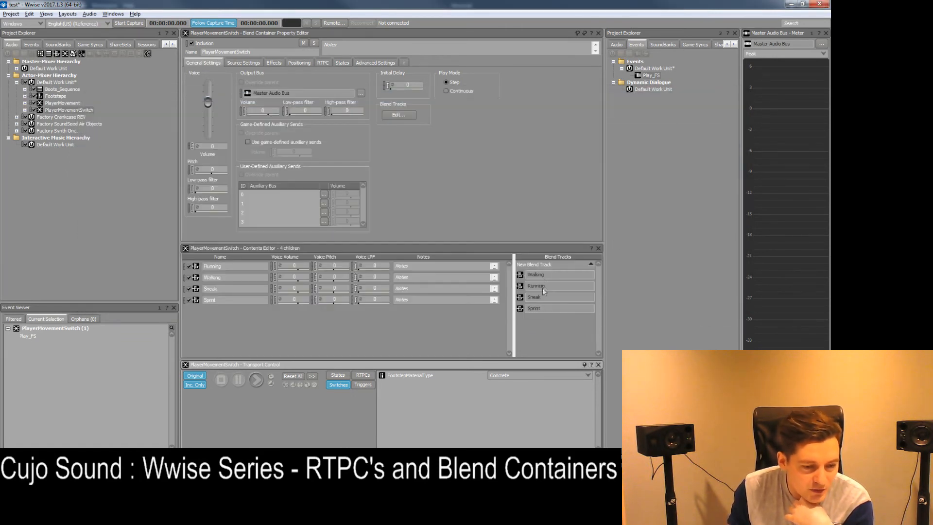
Move Sneak ahead of Walking in the blend track order and shift its PlayerMovementSpeed range to start at 0
click(535, 297)
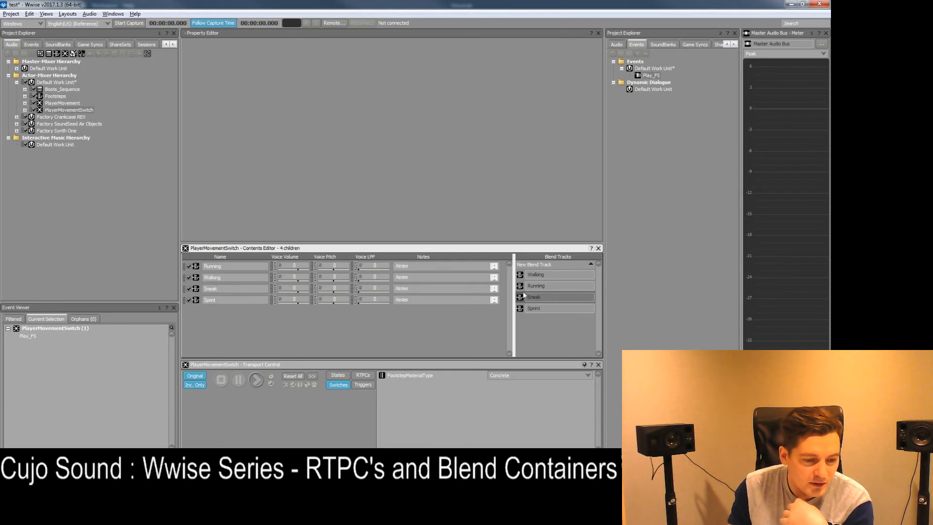
drag(522, 294, 531, 273)
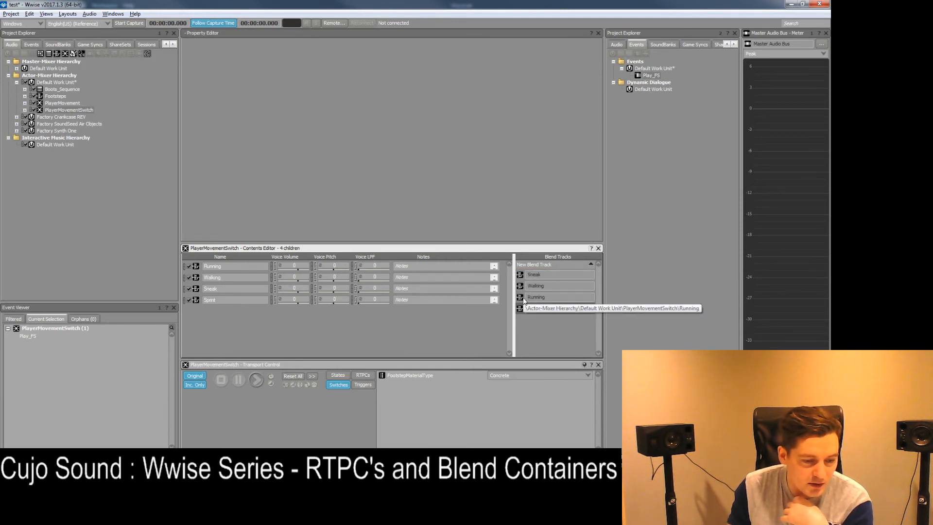
click(69, 113)
click(430, 122)
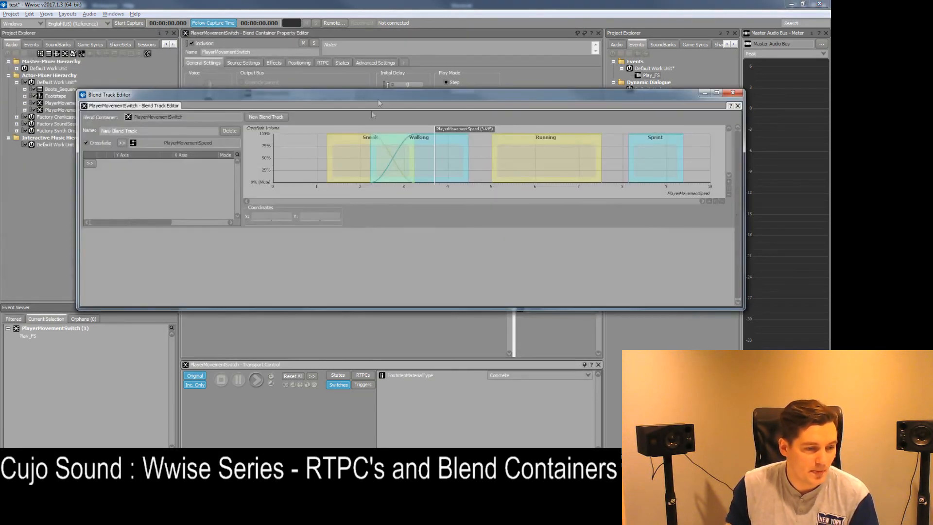
drag(358, 146, 305, 145)
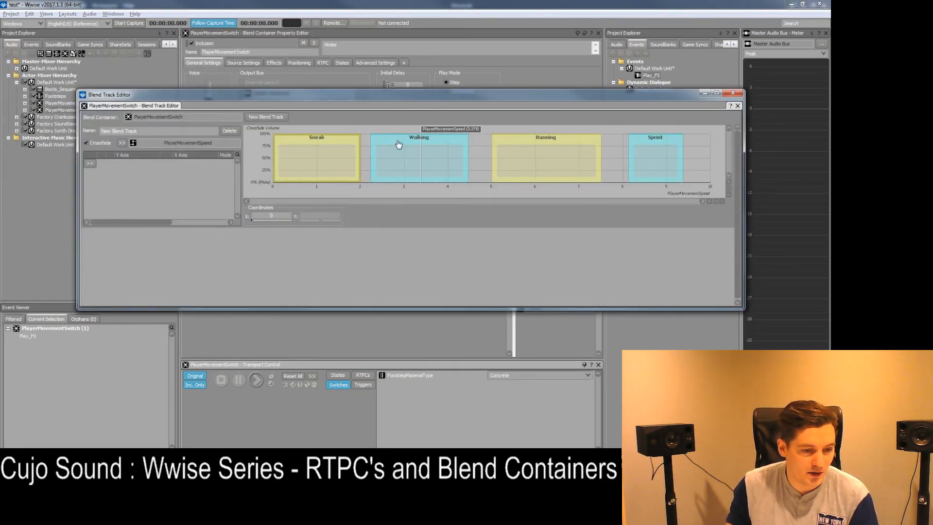
Shift the Running and Walking ranges slightly higher and set the upper edge of the Sneak range to 2.5
mouse_move(563, 148)
mouse_down()
mouse_move(545, 145)
mouse_move(565, 147)
mouse_up()
drag(412, 146, 437, 145)
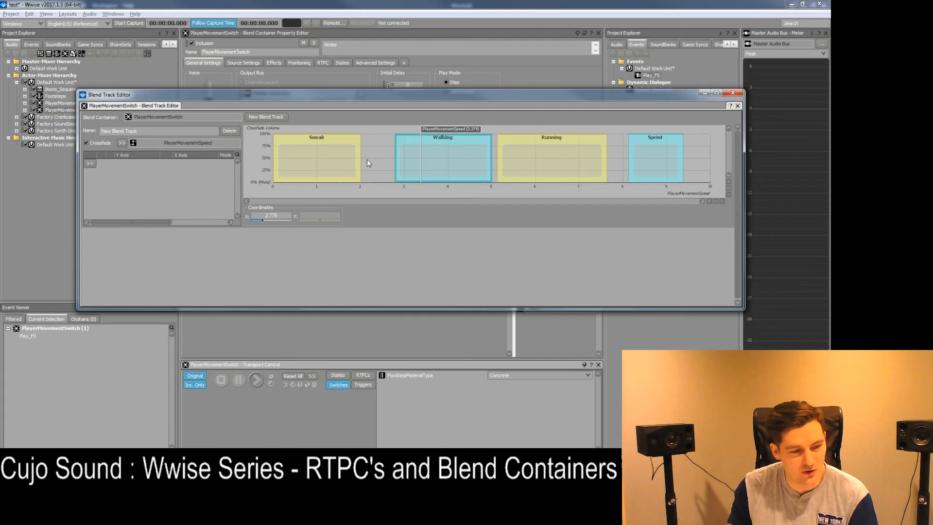
drag(358, 160, 384, 159)
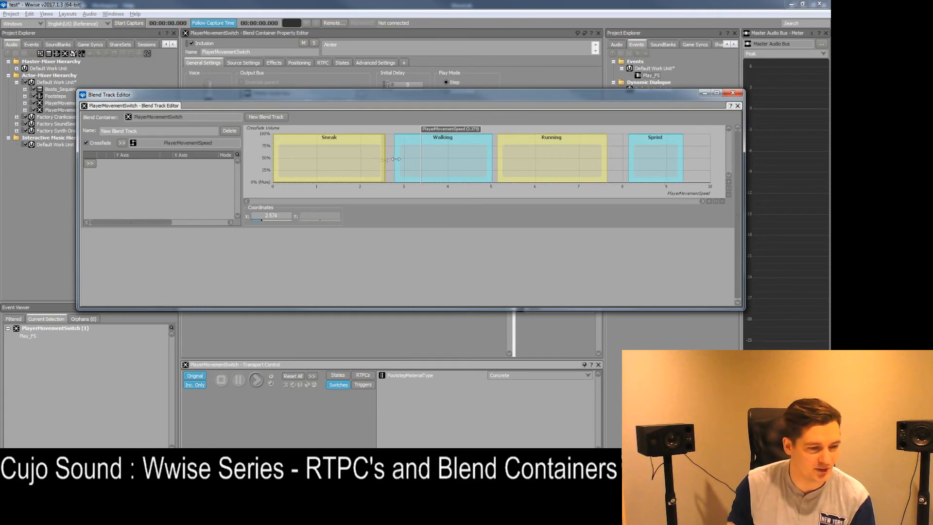
text(2.5)
key(Return)
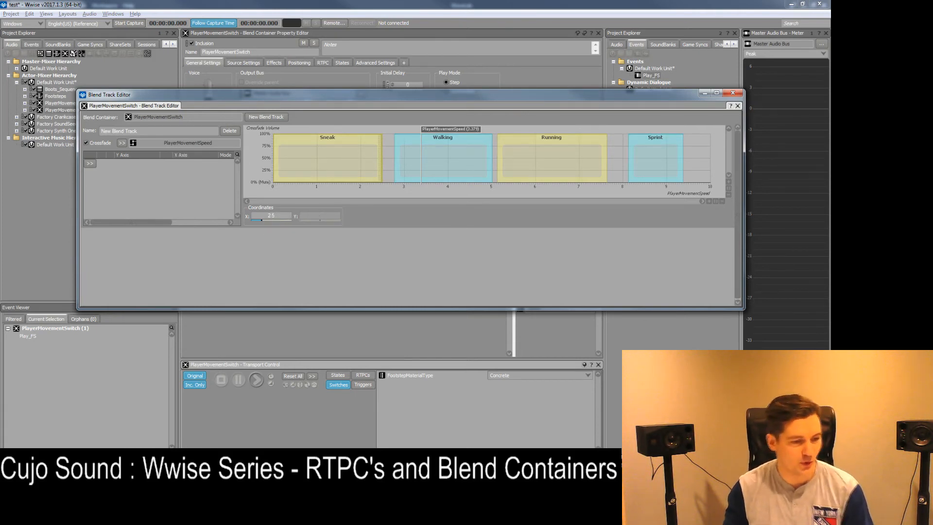
Set the Walking range to run from 2.5 to 6 on the PlayerMovementSpeed axis
click(448, 156)
drag(395, 161, 389, 160)
text(2.5)
key(Return)
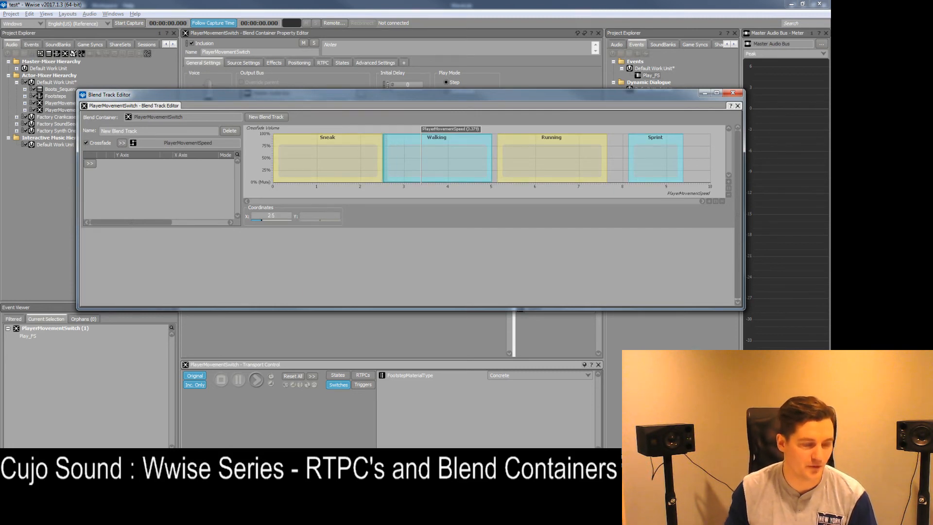
click(491, 156)
text(6)
key(Return)
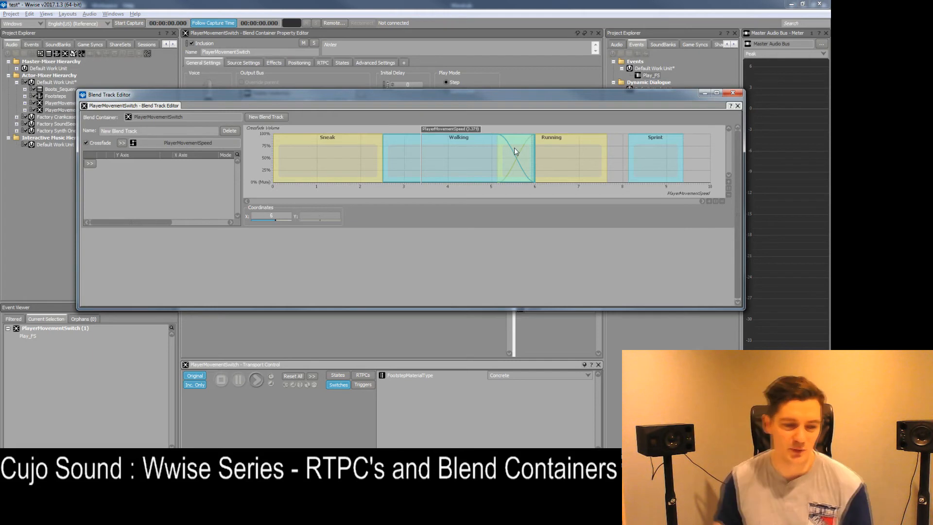
Set the Running range to run from 6 to 8 on the PlayerMovementSpeed axis
click(556, 159)
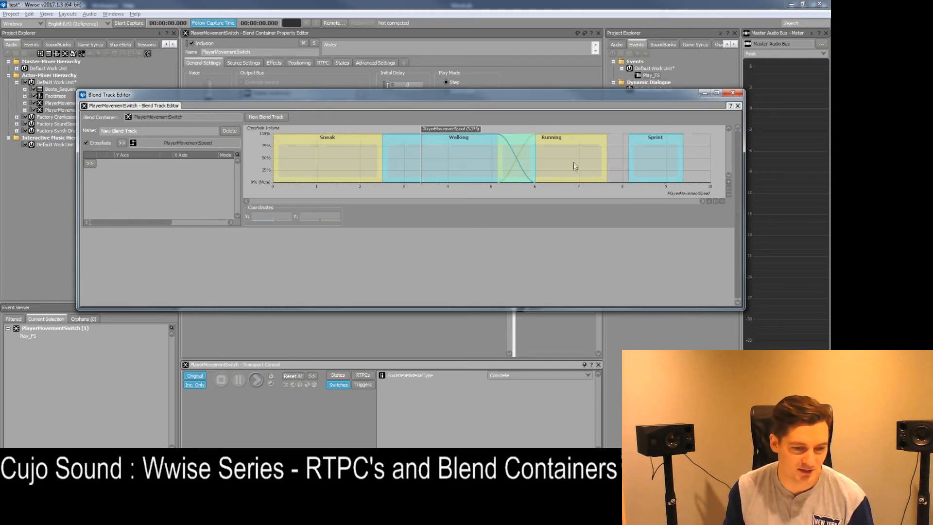
drag(574, 145, 604, 152)
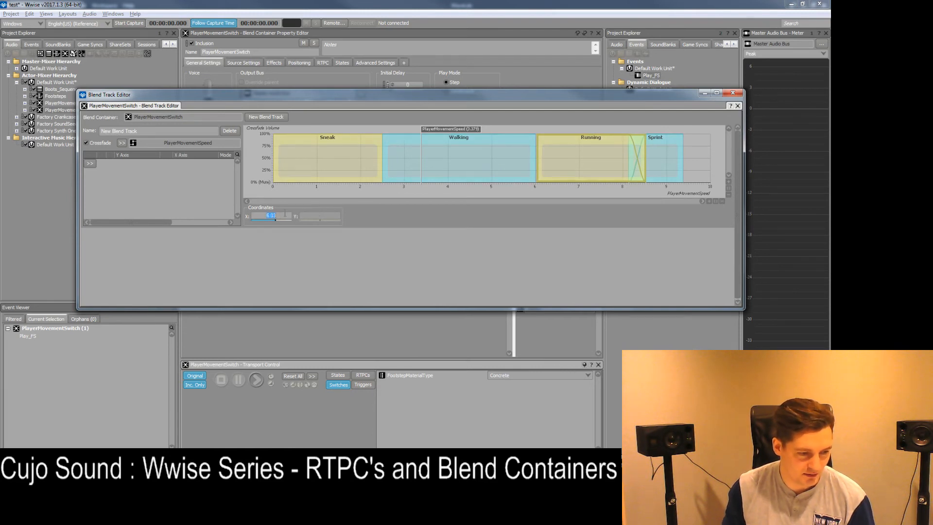
key(Return)
drag(642, 159, 630, 160)
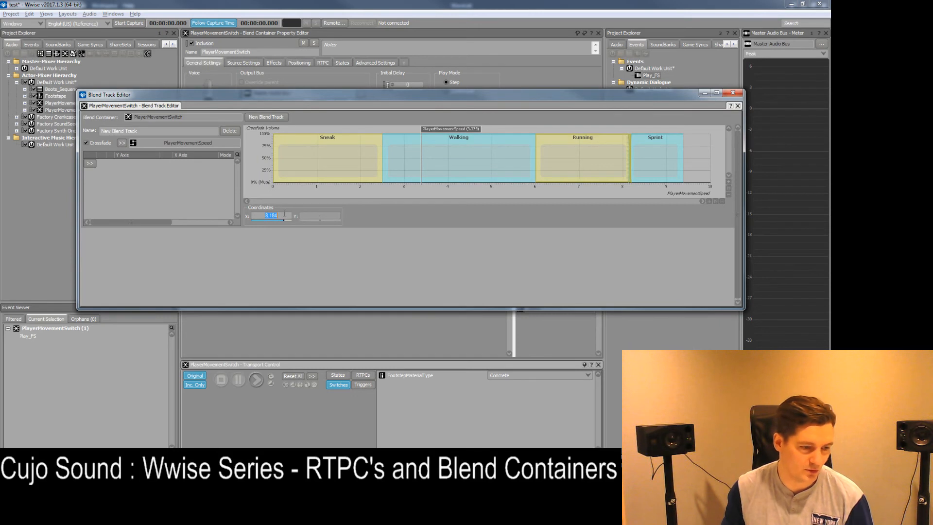
text(8)
key(Return)
Set the Sprint range to start at 8 and extend it to 10 on the PlayerMovementSpeed axis
click(415, 194)
drag(651, 146, 643, 146)
text(8)
key(Return)
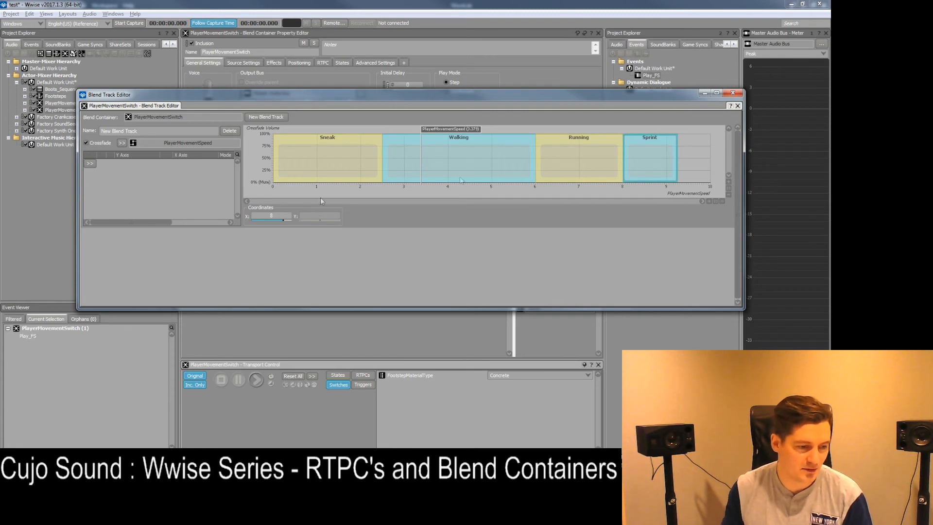
drag(676, 149, 684, 150)
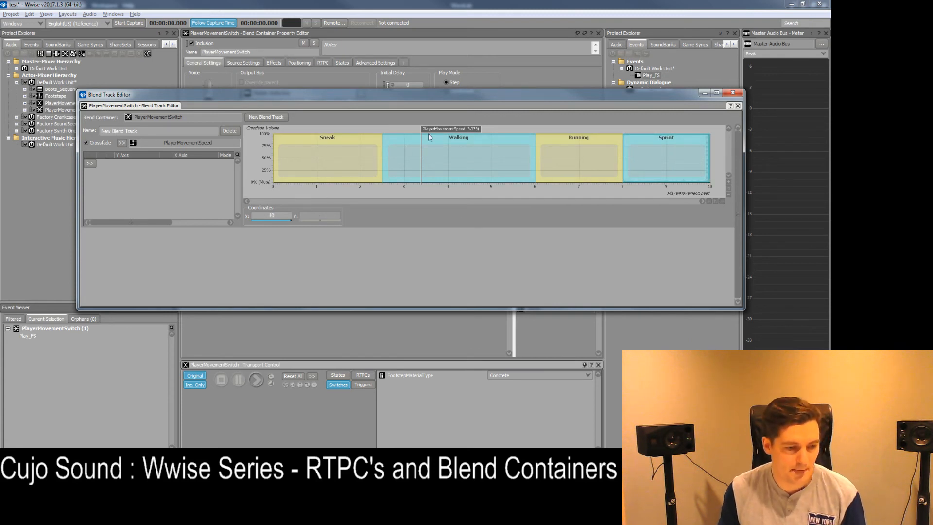
Pin Play_FS in the Transport Control and audition it with PlayerMovementSpeed at about 1.3, within the Sneak range
drag(452, 129, 369, 129)
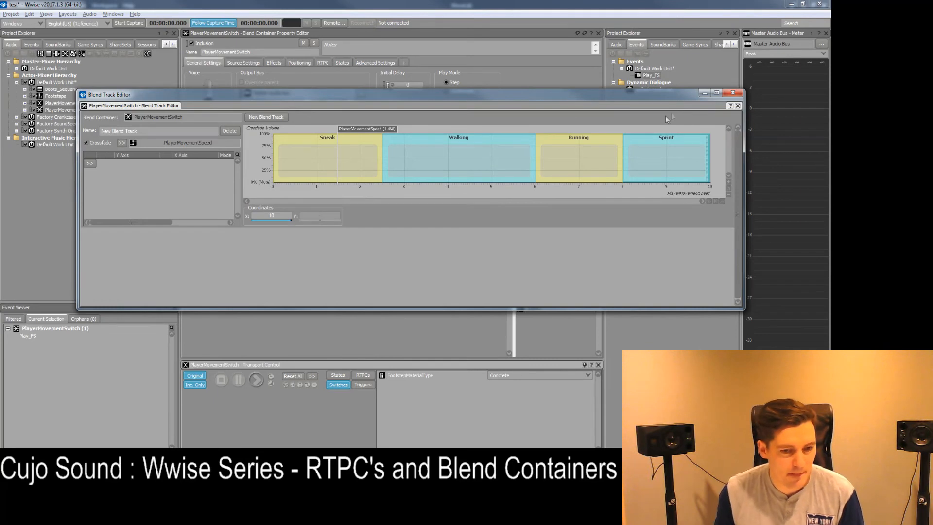
click(733, 93)
click(649, 76)
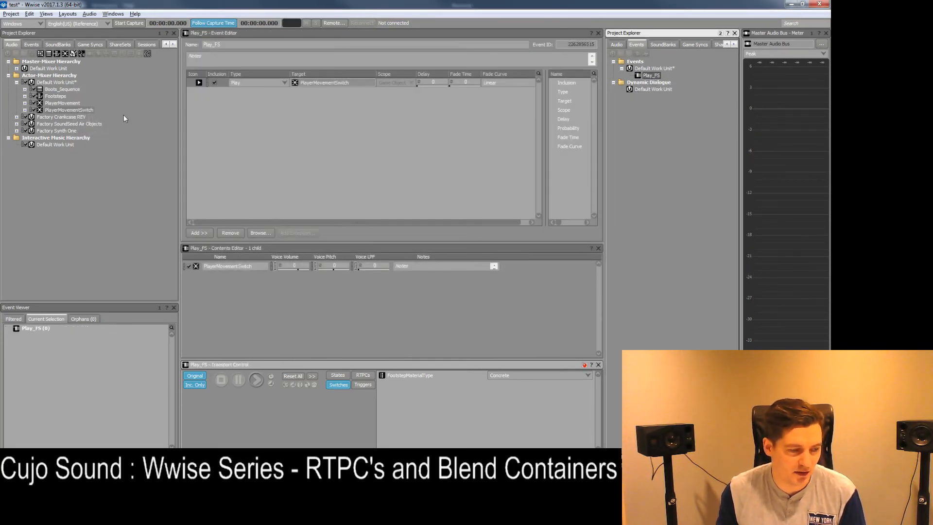
click(72, 110)
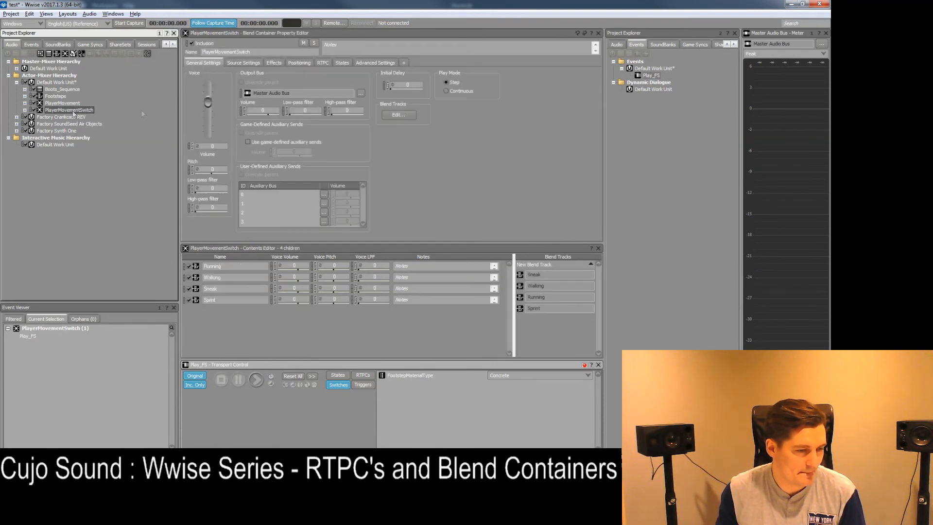
click(399, 116)
key(space)
drag(368, 128, 361, 131)
key(space)
key(space)
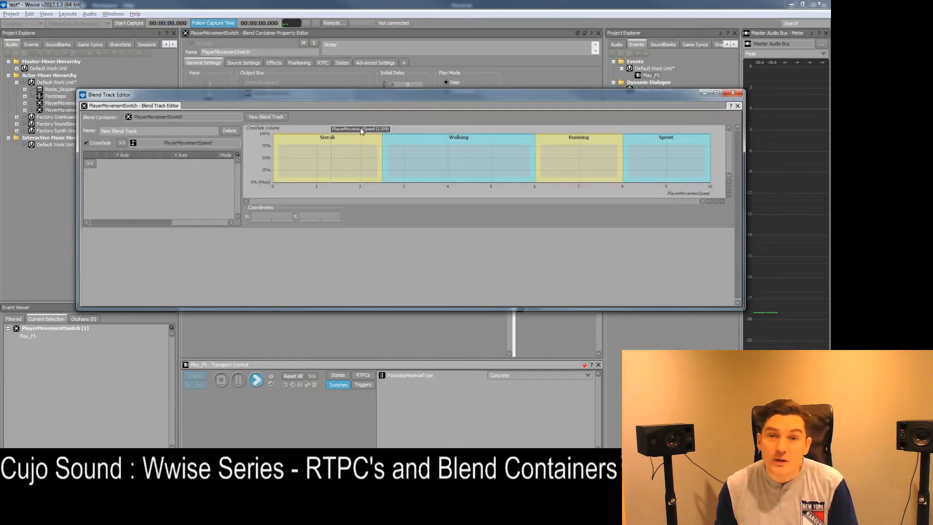
key(space)
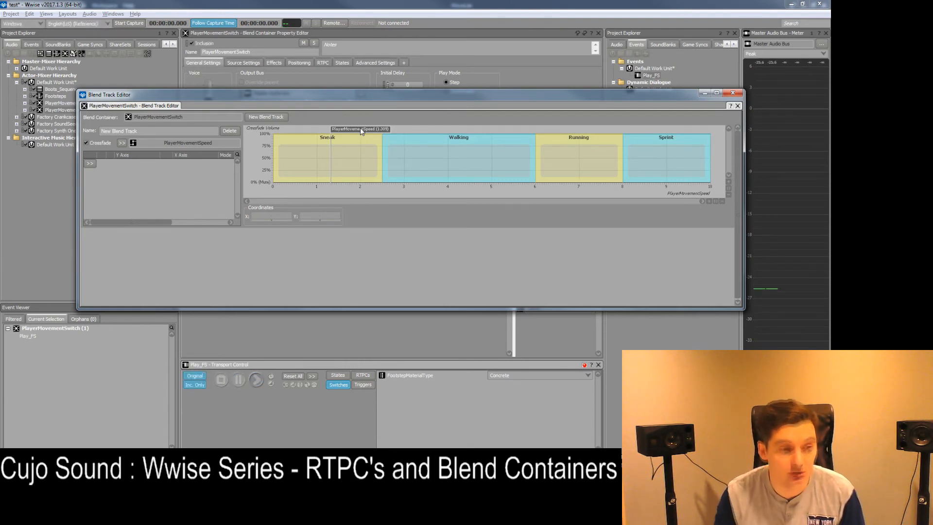
Audition Play_FS with PlayerMovementSpeed at about 2 in the Sneak range and about 3.5 in the Walking range
drag(360, 129, 391, 130)
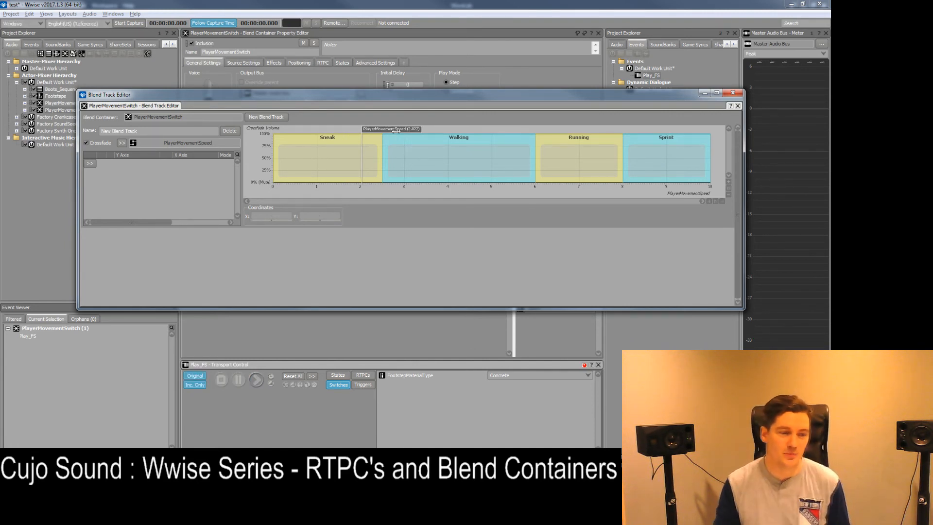
key(space)
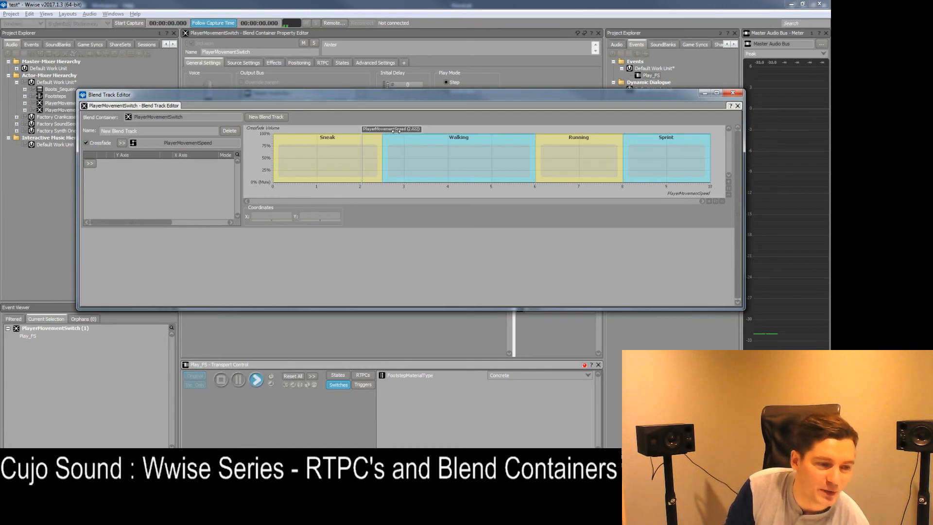
key(space)
drag(396, 130, 465, 130)
key(space)
key(space)
key(space)
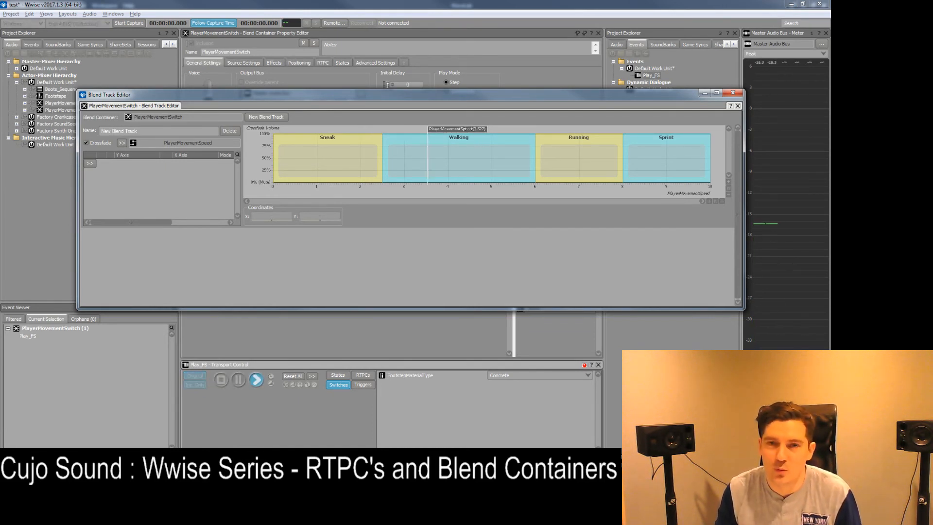
Audition Play_FS at a PlayerMovementSpeed of about 4.3 with FootstepMaterialType set to Metal, then return it to Concrete
drag(468, 129, 500, 129)
key(space)
click(528, 375)
click(517, 390)
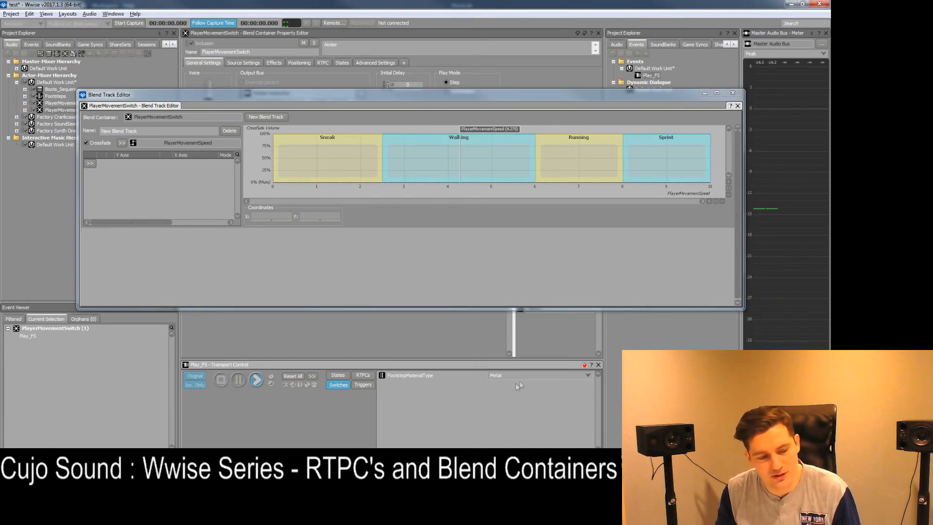
click(505, 375)
click(503, 383)
key(space)
Audition Play_FS with PlayerMovementSpeed at about 6.7 in the Running range and about 8.4 in the Sprint range
drag(491, 129, 603, 130)
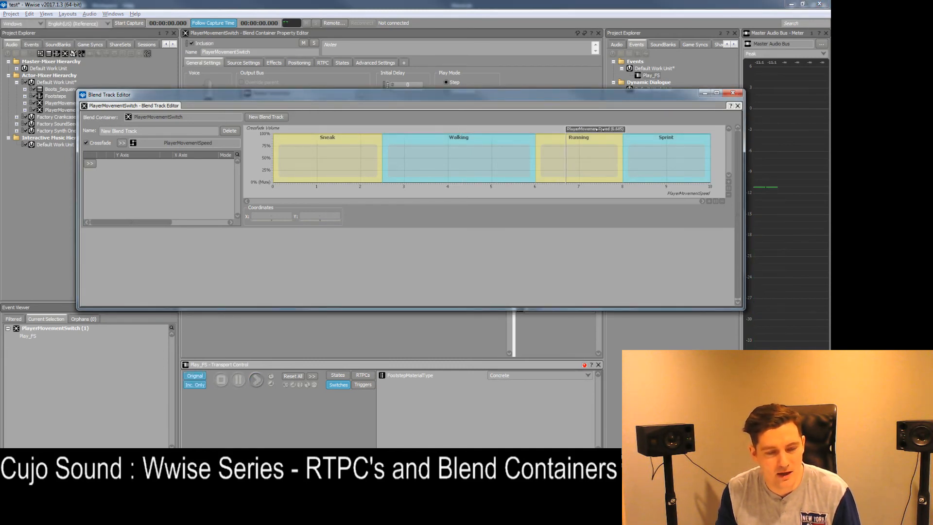
click(257, 380)
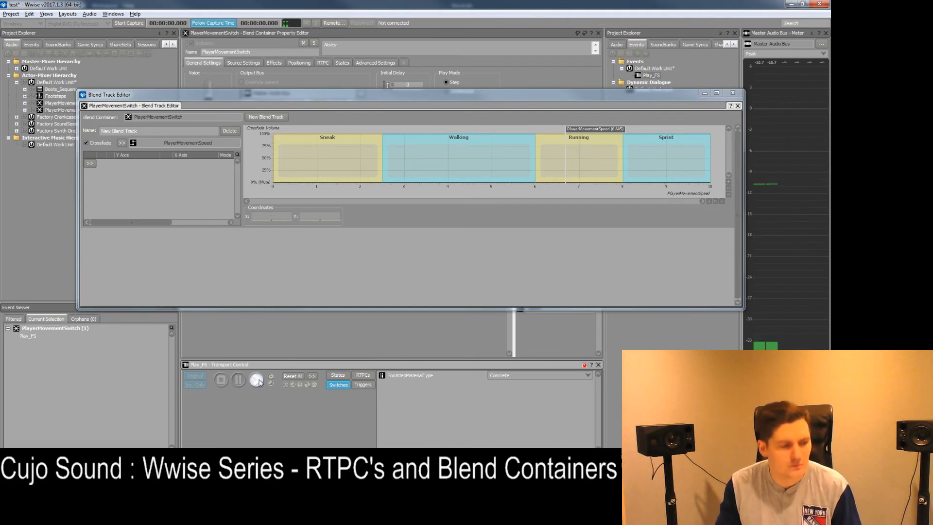
drag(566, 158, 640, 158)
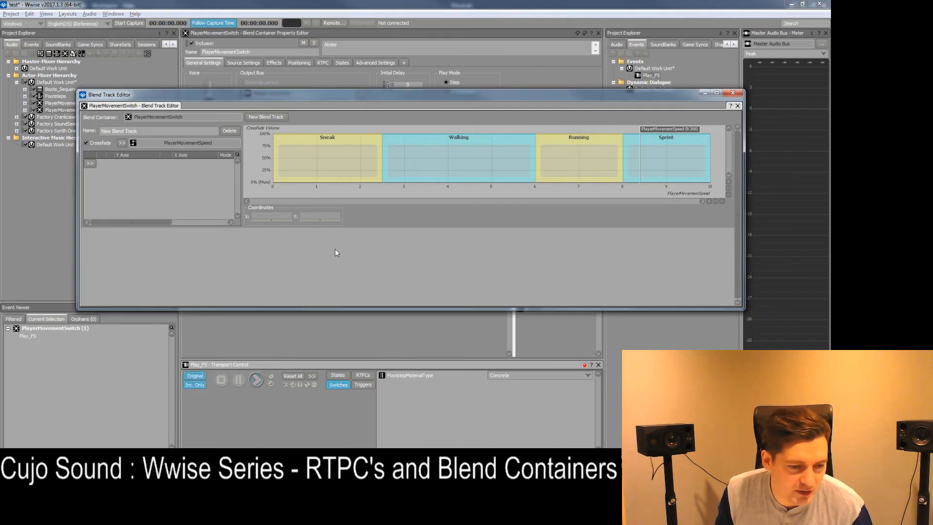
click(258, 382)
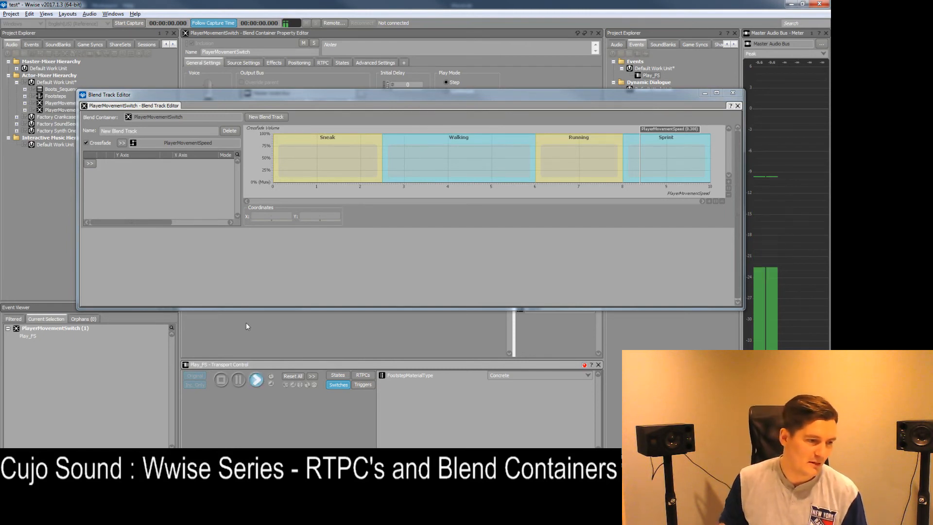
Add a Voice Volume RTPC to the blend track, driven by the PlayerMovementSpeed game parameter from the Default Work Unit
click(146, 194)
drag(650, 130, 577, 144)
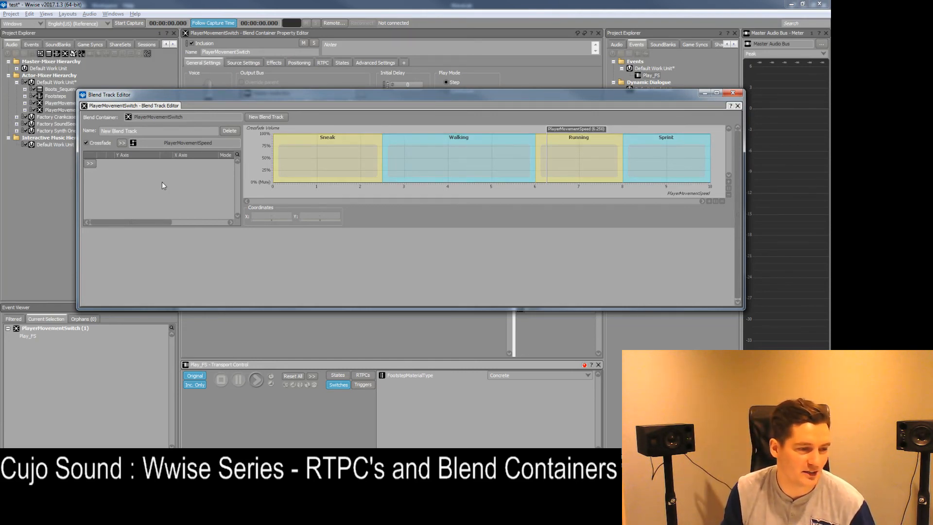
click(90, 163)
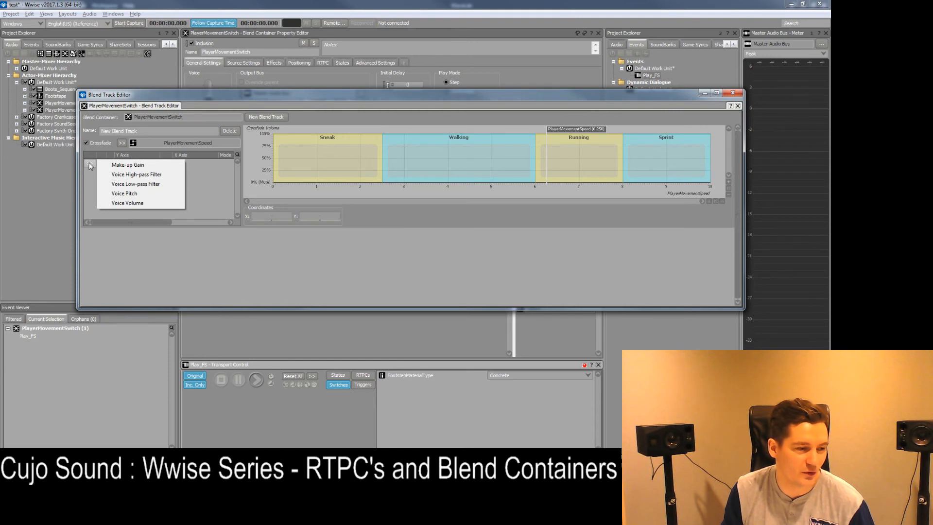
click(144, 203)
click(165, 166)
mouse_move(209, 168)
mouse_move(292, 177)
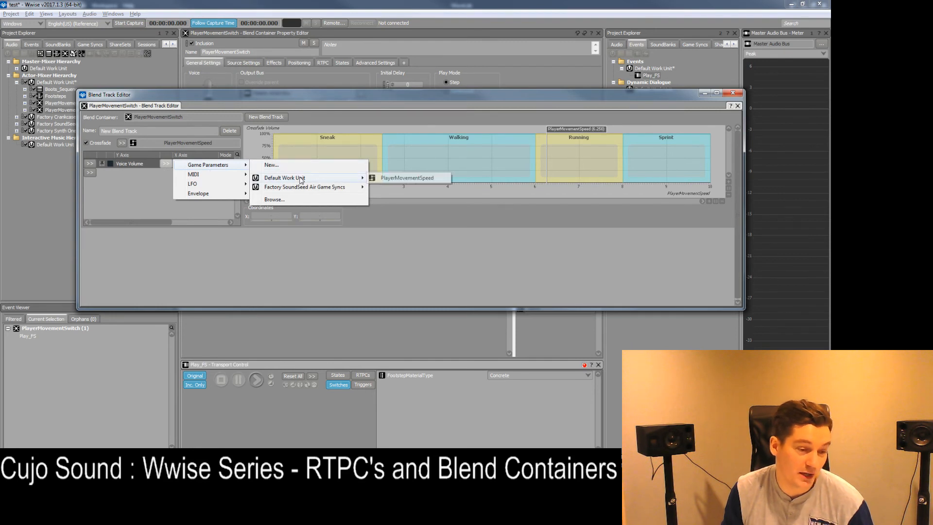
click(396, 178)
Move PlayerMovementSpeed to about 1.6 and set the Voice Volume curve's first point to 0 dB
drag(588, 131, 393, 130)
drag(274, 183, 273, 162)
double_click(336, 215)
text(0)
key(Return)
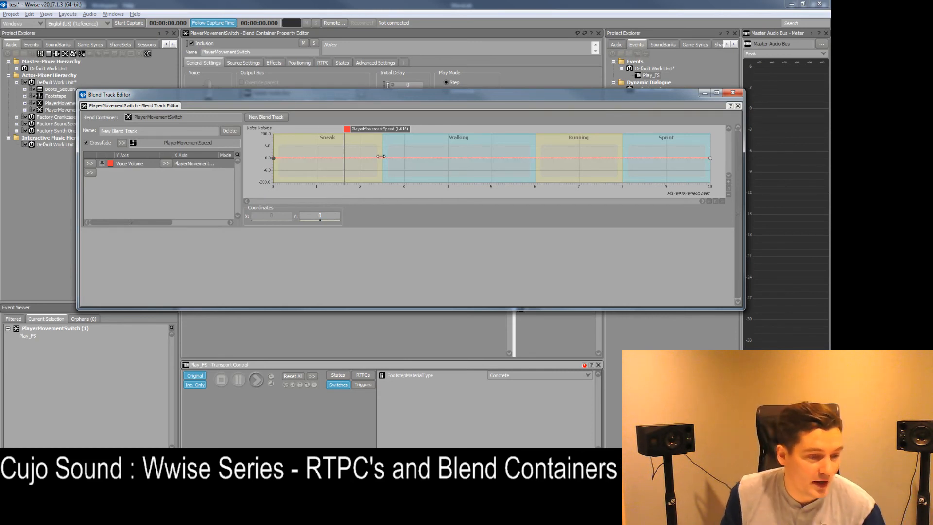
Raise the Voice Volume curve within Sprint by lifting its end point and adding points at 8 and about 8.15, the latter at about 3.7 dB
double_click(622, 159)
drag(710, 159, 712, 149)
double_click(637, 156)
drag(637, 157, 631, 152)
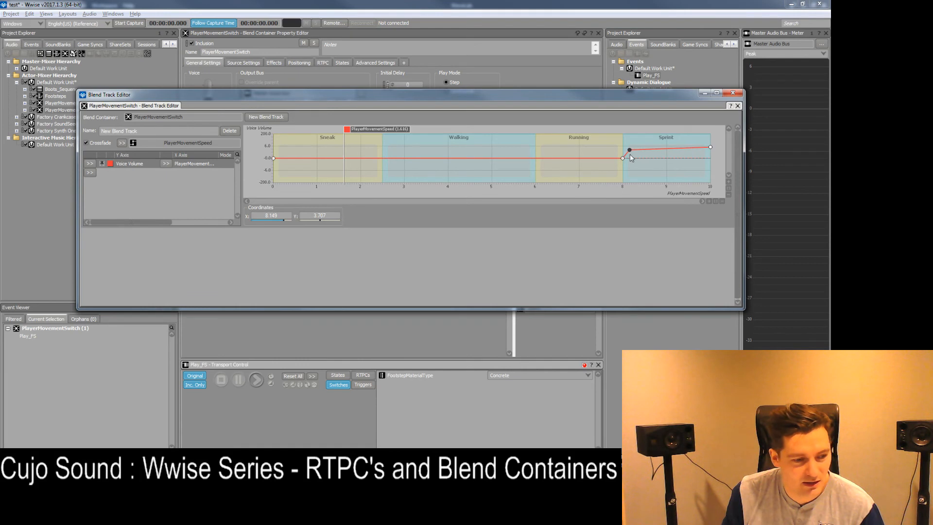
Try linear scaling on the Voice Volume curve while adjusting the early Sprint point, then return the curve to dB scaling
right_click(274, 158)
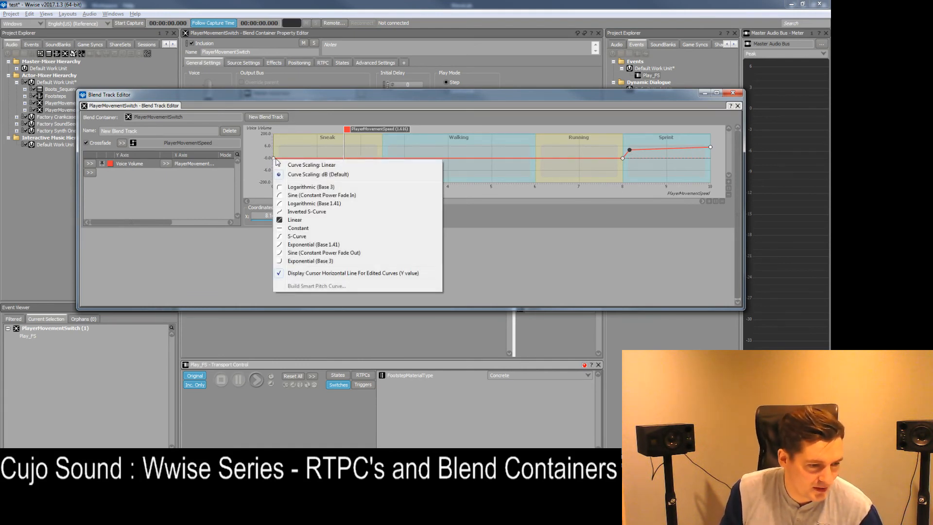
click(335, 166)
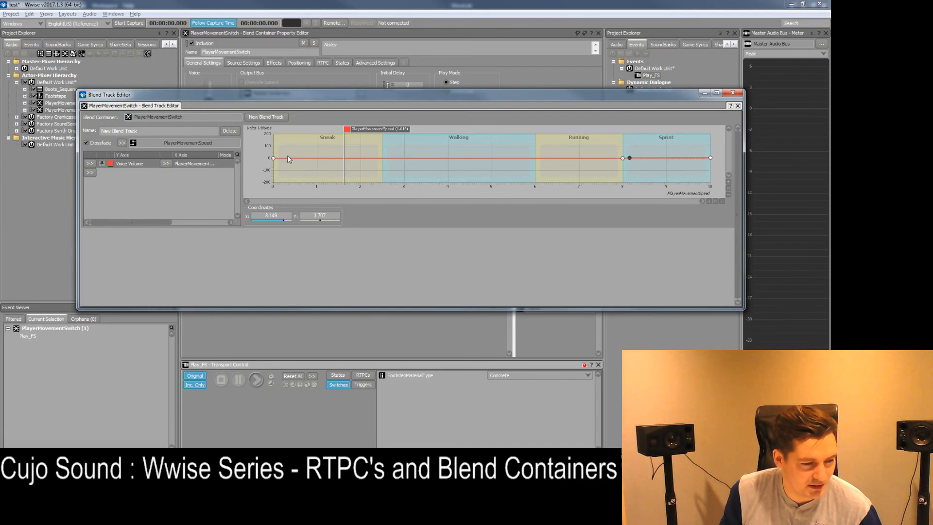
drag(630, 157, 629, 155)
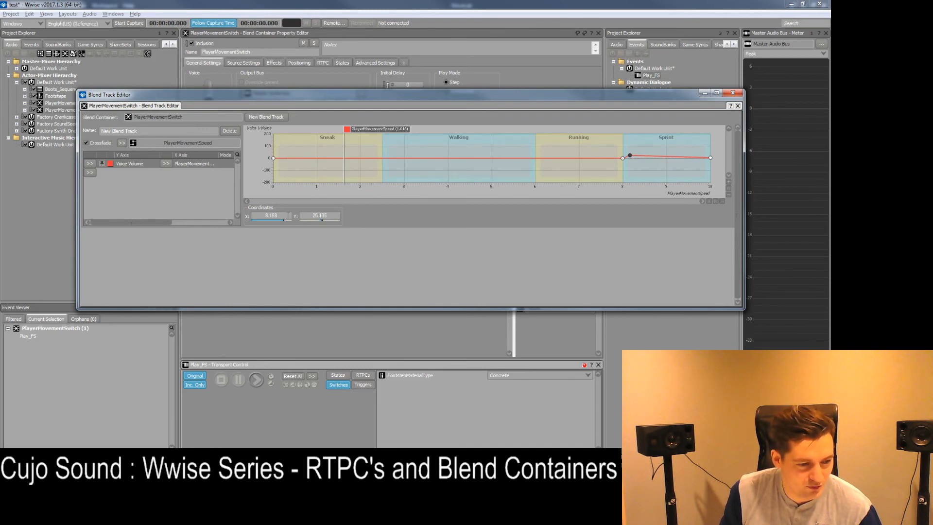
drag(630, 155, 632, 157)
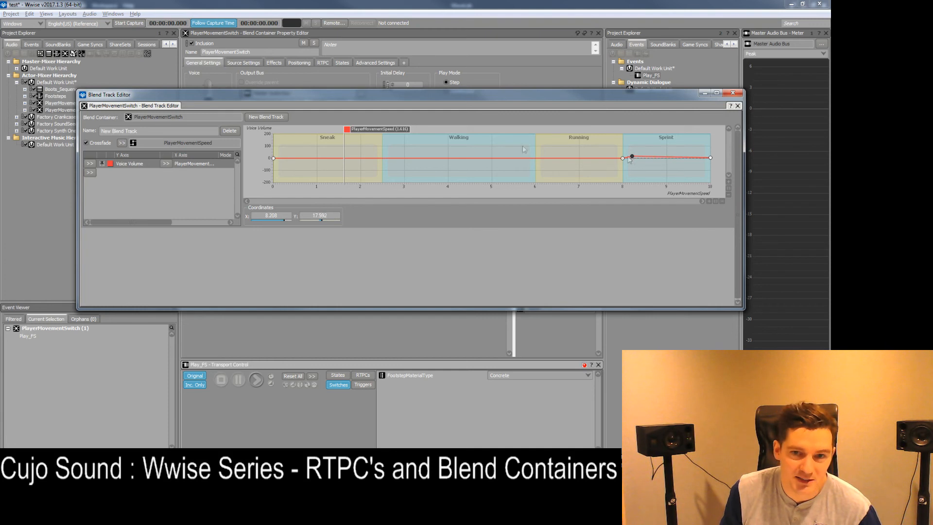
right_click(273, 158)
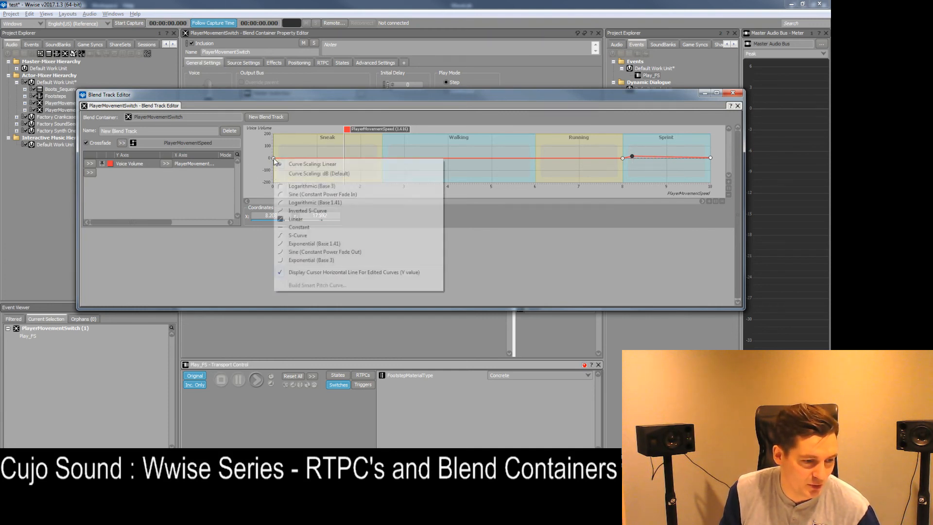
click(301, 173)
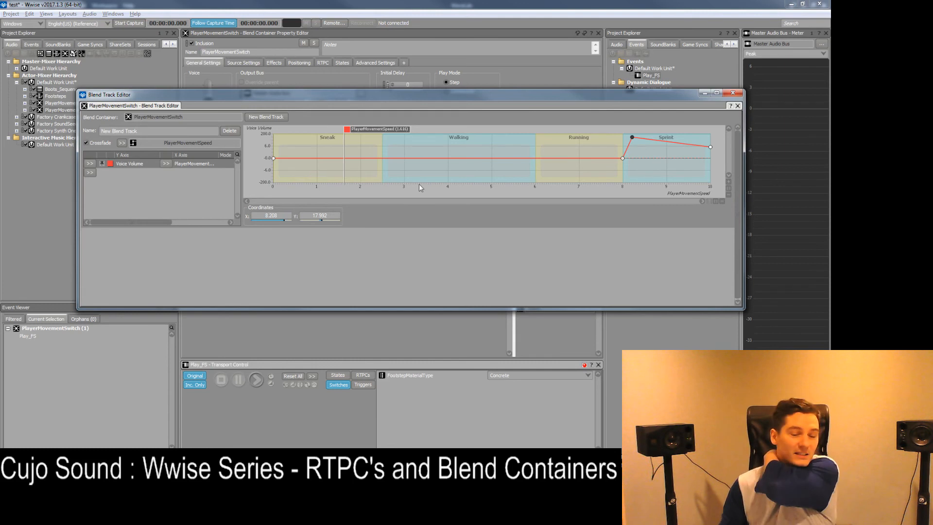
Set the Voice Volume point near the start of the Sprint range to 6 dB
drag(631, 137, 630, 145)
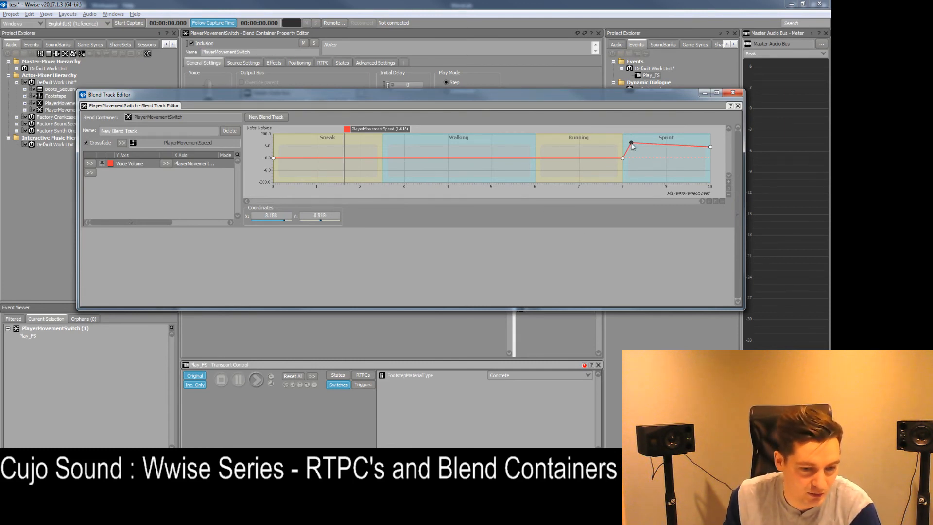
text(6)
key(Return)
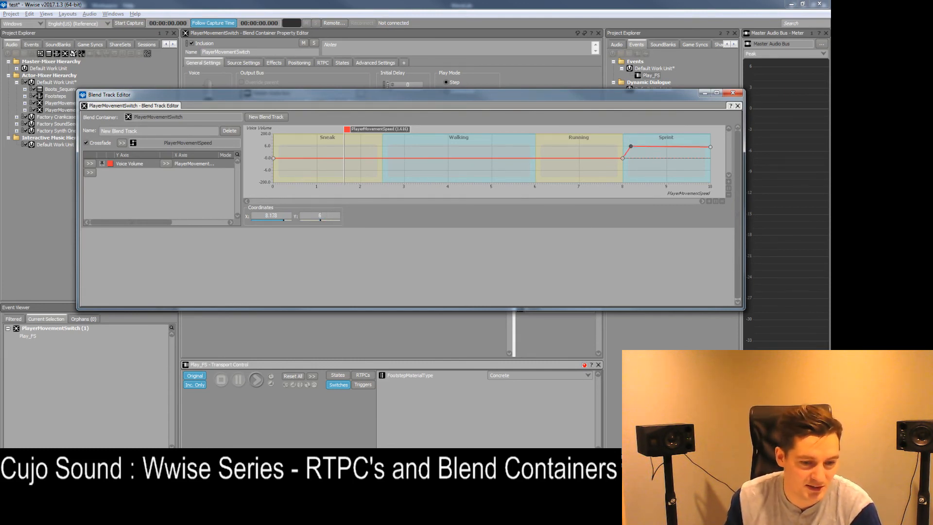
Audition the Voice Volume boost in Play_FS with PlayerMovementSpeed moved to about 8.5 in the Sprint range
key(space)
mouse_move(367, 125)
mouse_down()
mouse_move(645, 122)
mouse_move(665, 131)
mouse_up()
key(space)
key(space)
key(space)
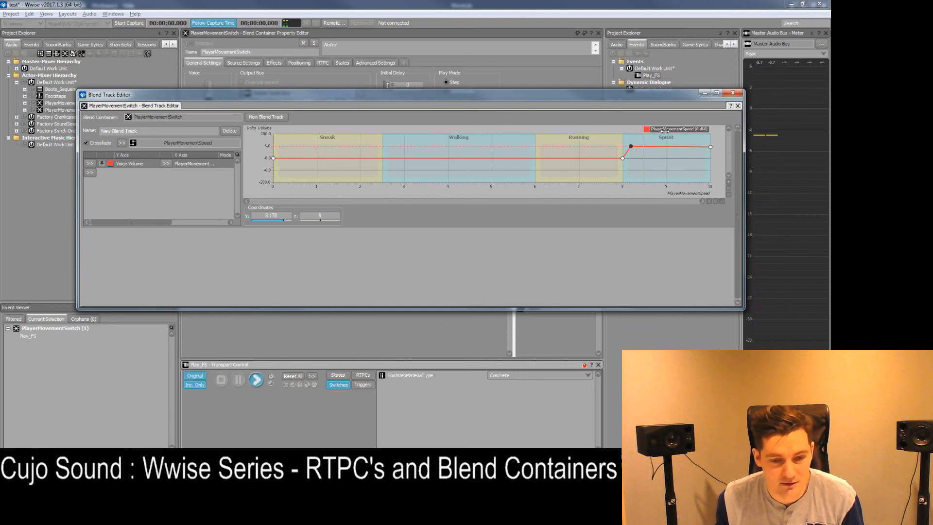
key(space)
key(space)
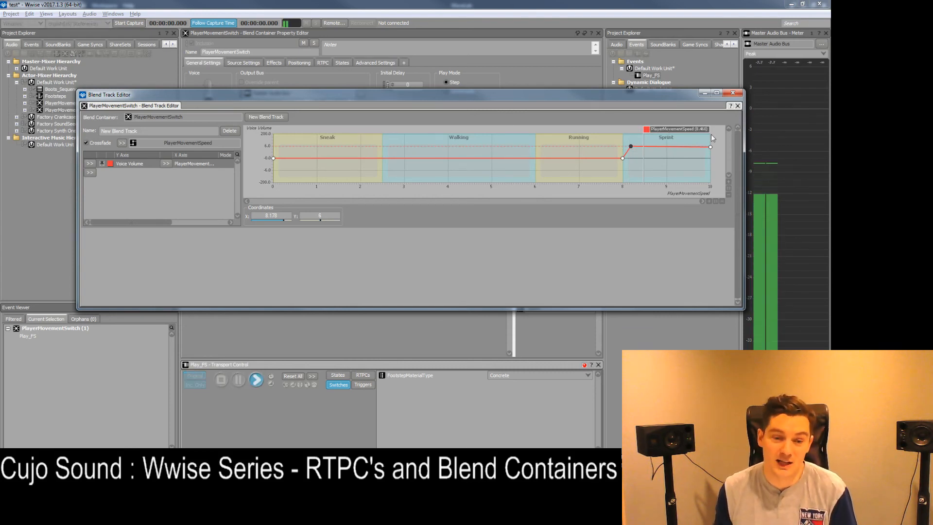
Add three points to the Voice Volume curve within the Walking range and lower the middle one to about -8.9 dB
drag(674, 130, 527, 131)
key(space)
double_click(418, 158)
double_click(518, 158)
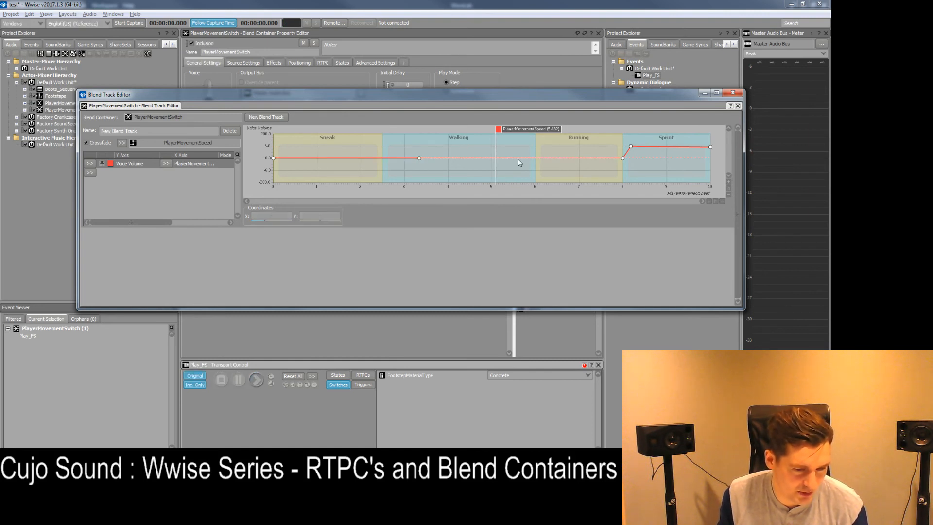
double_click(468, 158)
drag(468, 158, 468, 173)
Audition the Walking volume dip in Play_FS, lowering its middle point to -200 dB for comparison
key(space)
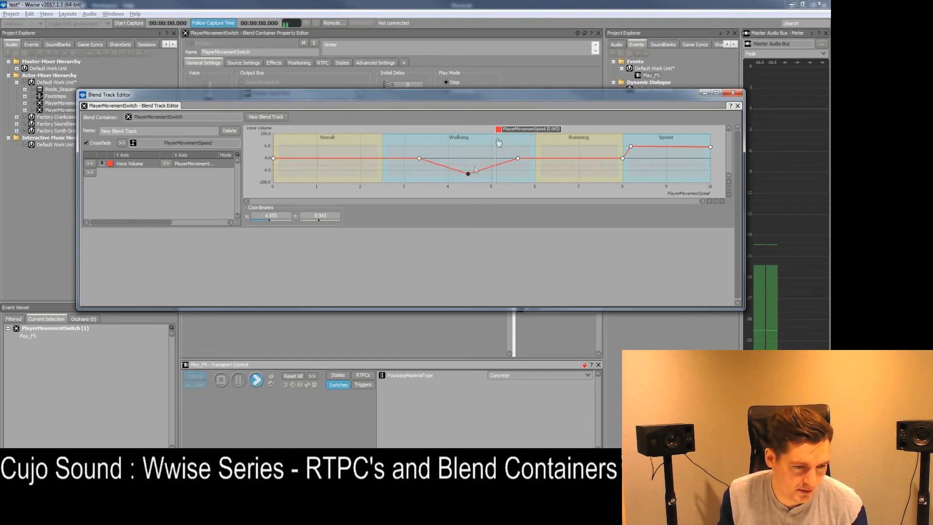
drag(527, 129, 469, 129)
key(space)
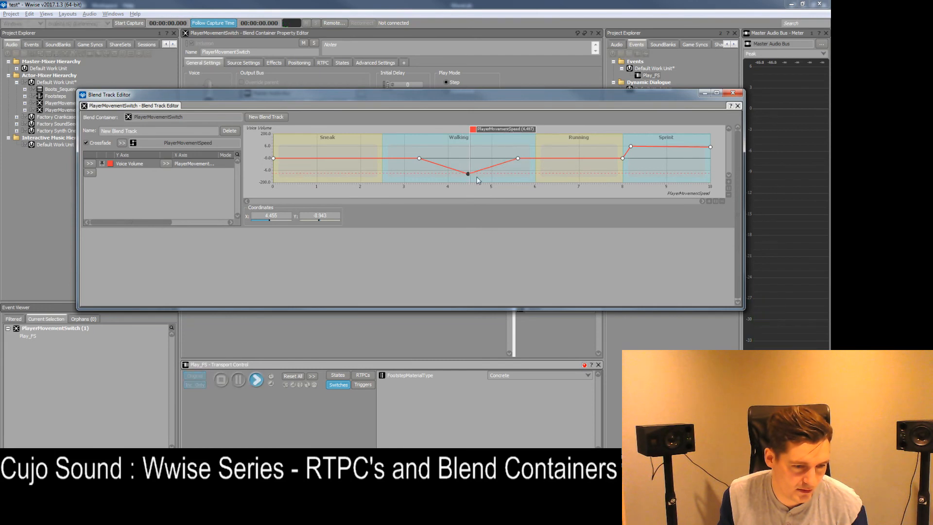
drag(468, 175, 468, 182)
drag(500, 129, 507, 130)
key(space)
key(space)
key(space)
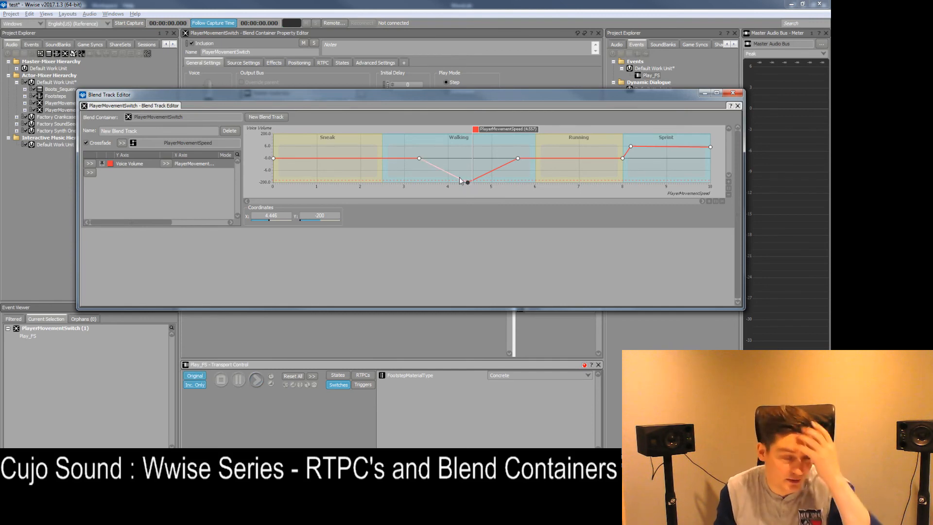
Raise the middle Walking point to about 5.1 dB, audition Play_FS, and delete that point from the Voice Volume curve
drag(466, 182, 462, 147)
key(space)
key(space)
key(space)
key(space)
key(space)
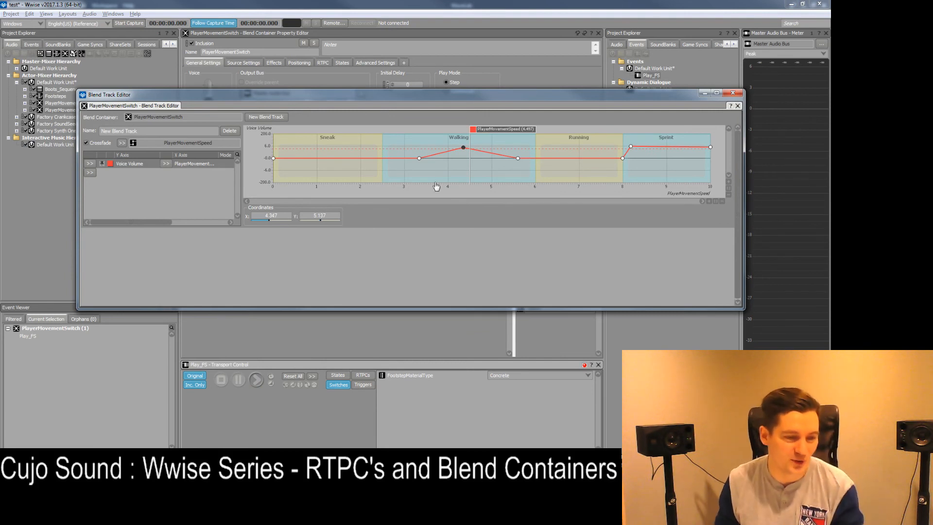
key(Delete)
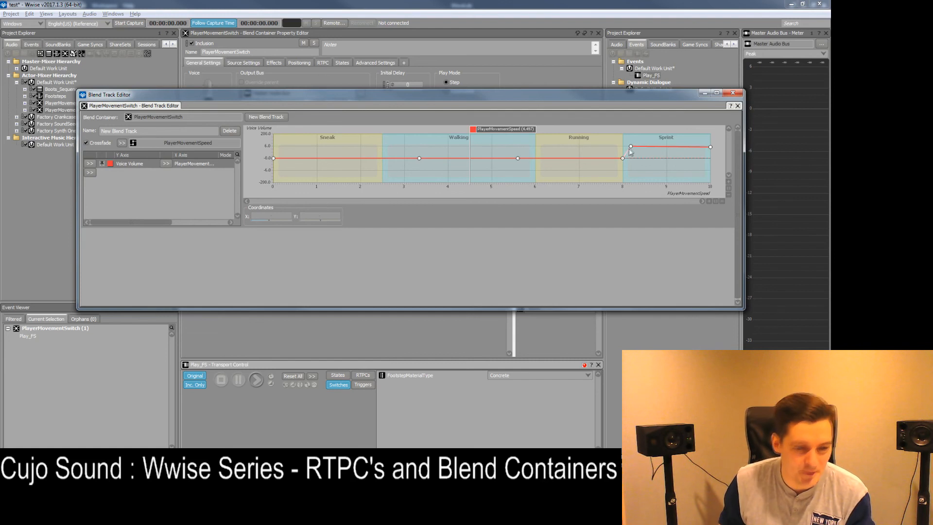
Add a Voice Pitch RTPC driven by PlayerMovementSpeed and display only its curve in the graph
click(89, 173)
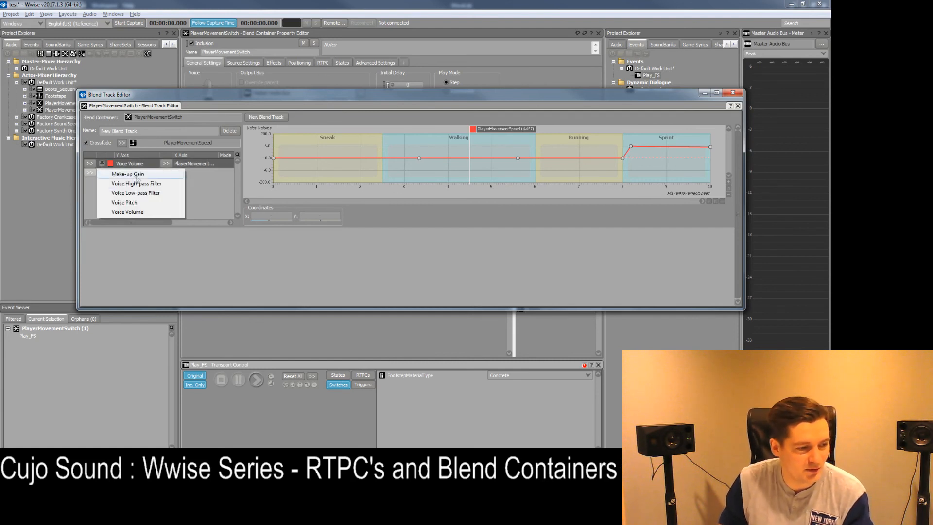
click(125, 202)
click(166, 173)
mouse_move(209, 173)
mouse_move(292, 186)
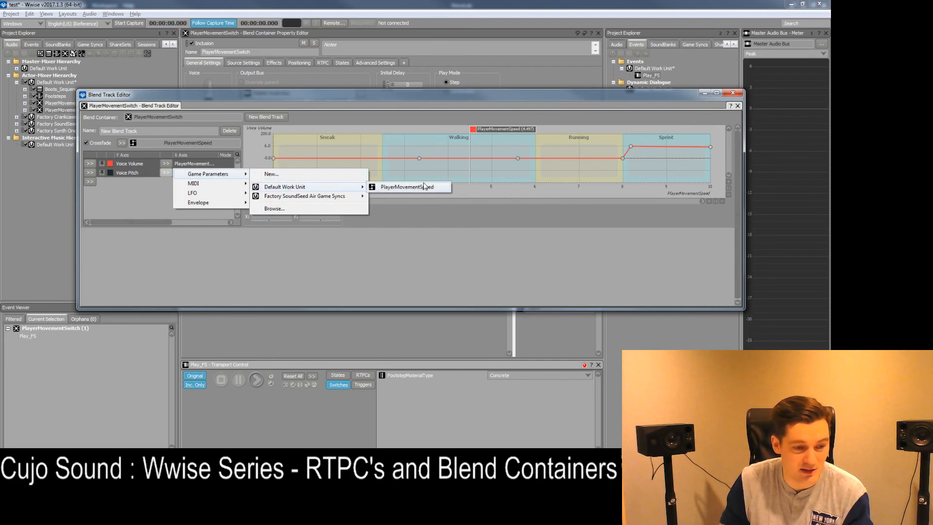
click(422, 187)
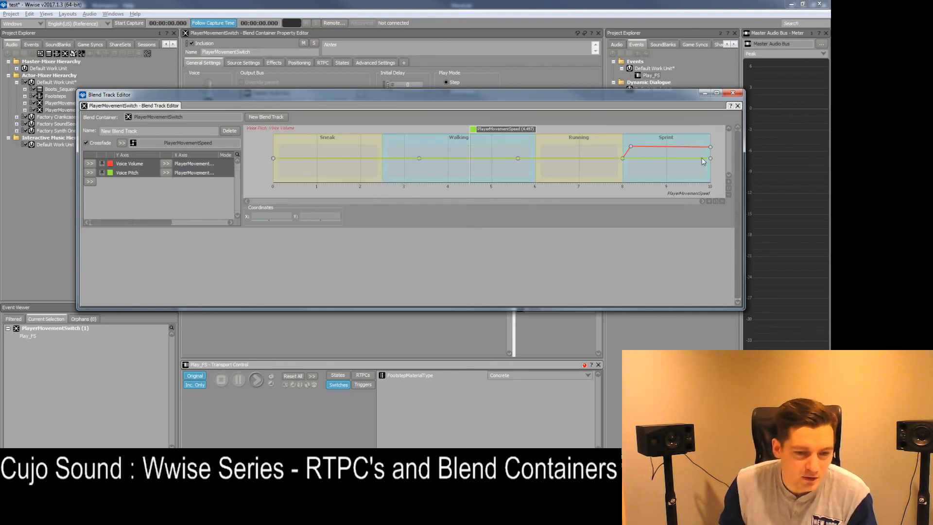
click(126, 172)
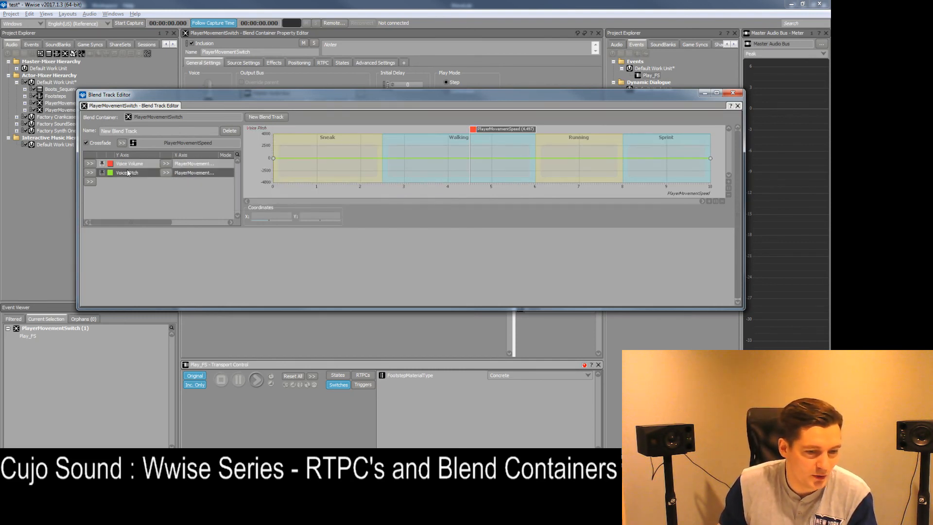
Audition Play_FS with PlayerMovementSpeed at about 7 in the Running range
key(space)
drag(505, 129, 627, 135)
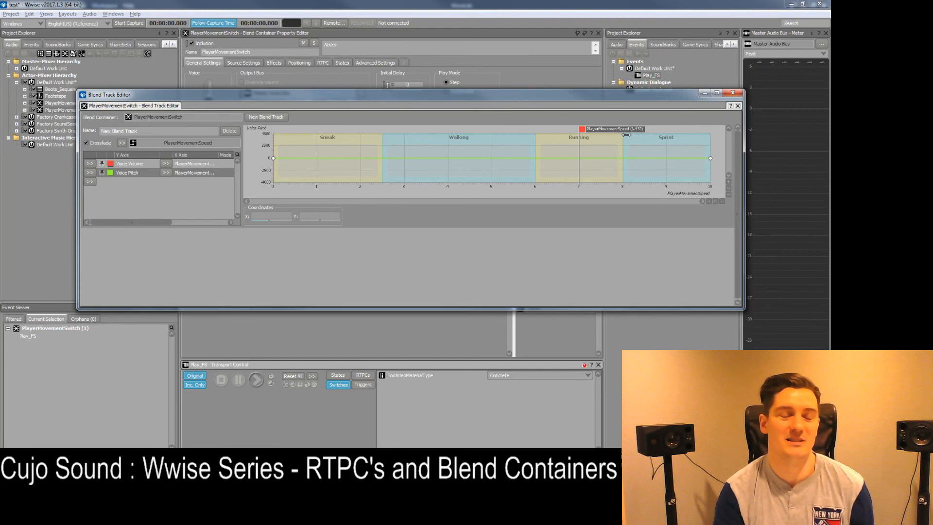
key(space)
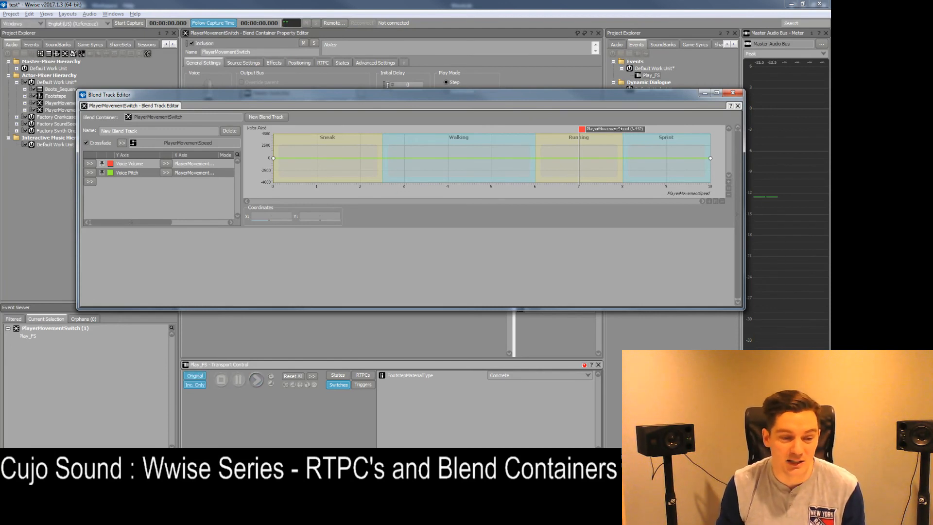
Ramp the Voice Pitch curve up across the Sprint range, adding a point at speed 8 and raising the end point to about 1800
drag(617, 129, 672, 130)
key(space)
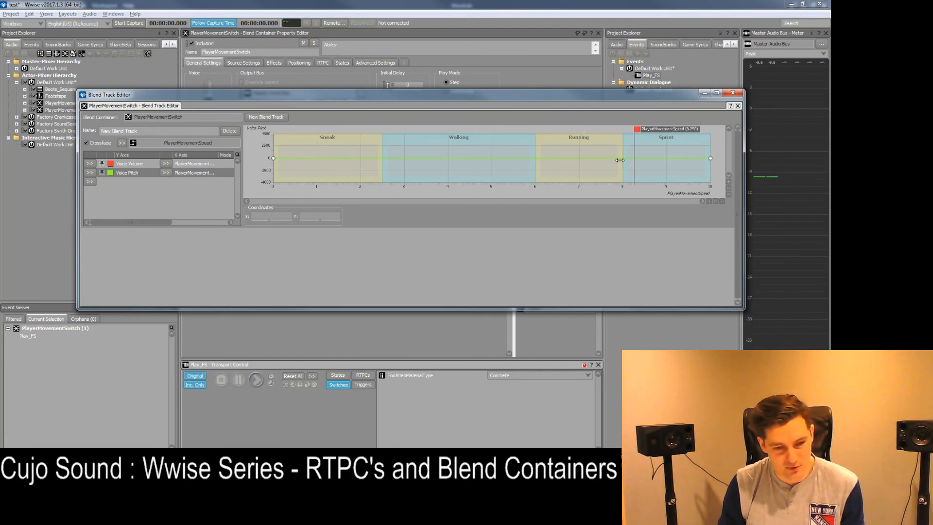
double_click(622, 158)
drag(710, 158, 712, 129)
Audition the Sprint pitch ramp in Play_FS, moving PlayerMovementSpeed near the end of Sprint and down to about 5.3 in Walking
key(space)
key(space)
drag(653, 130, 702, 129)
key(space)
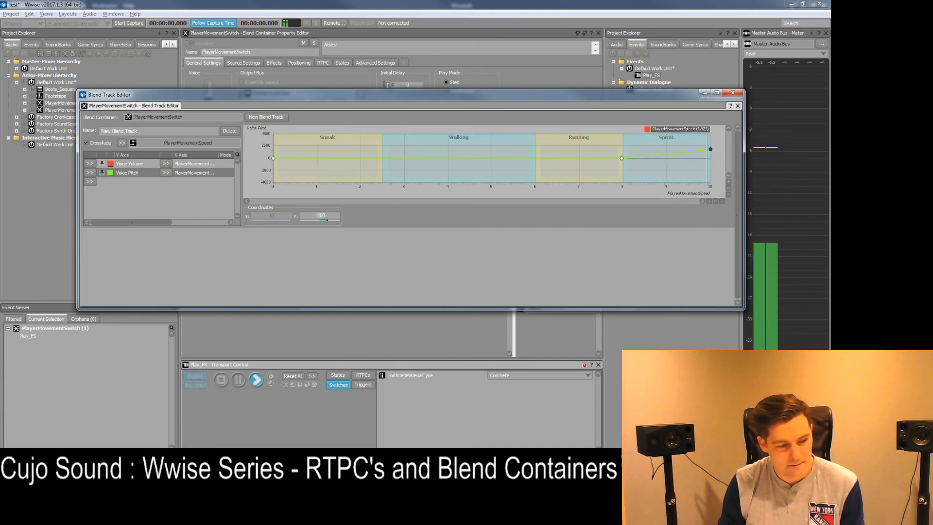
drag(688, 130, 533, 130)
key(space)
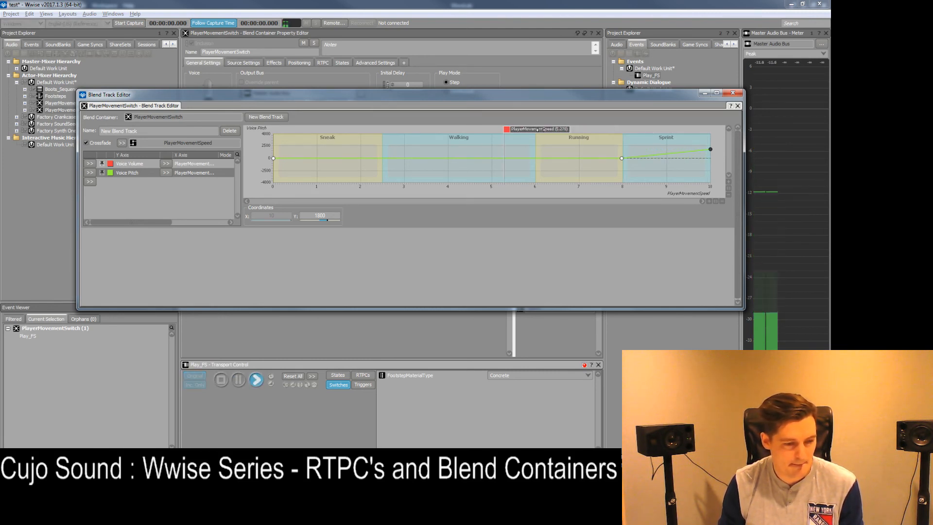
Add two Voice Pitch points in the Walking range and lower the one near speed 4.5 to about -1820
double_click(497, 159)
double_click(486, 158)
drag(487, 159, 470, 167)
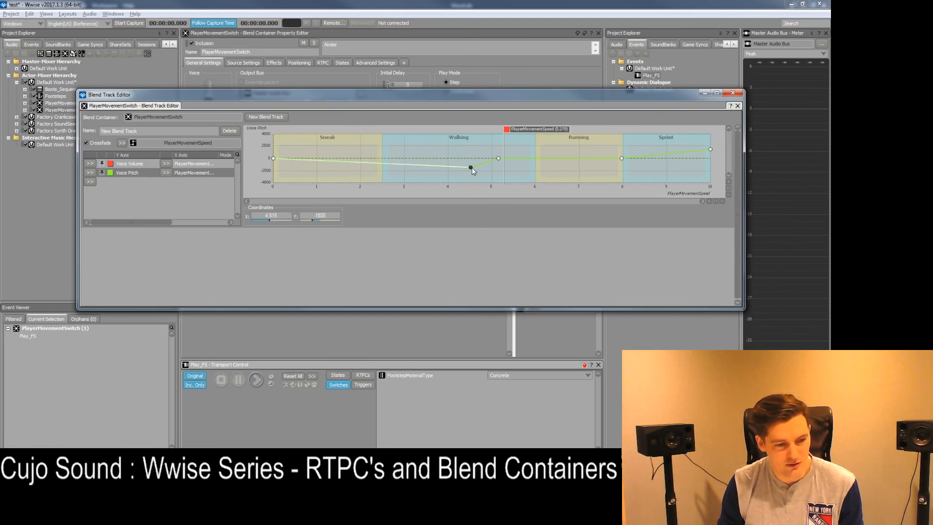
Lower the Voice Pitch curve's start point to about -2220, set PlayerMovementSpeed to about 7.1, and close the Blend Track Editor
drag(273, 158, 273, 170)
key(space)
mouse_move(535, 128)
mouse_down()
mouse_move(391, 130)
mouse_move(617, 132)
mouse_up()
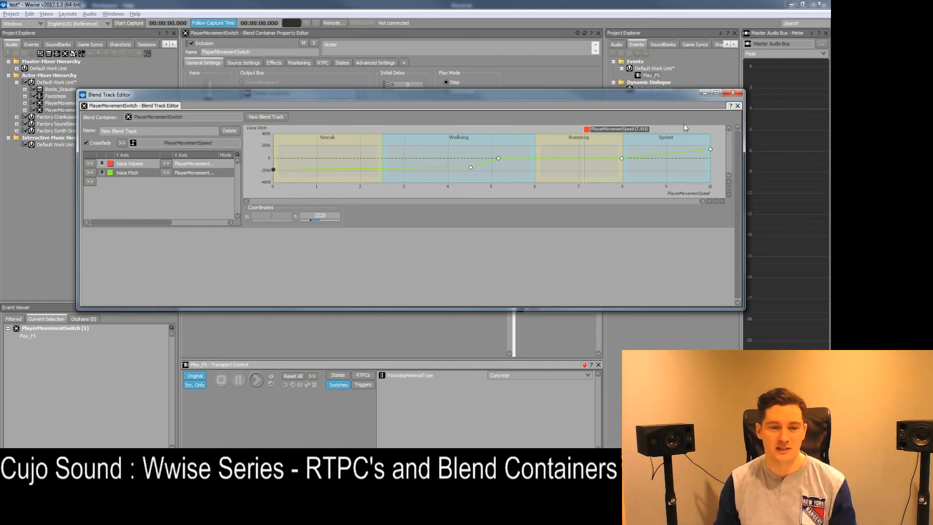
click(732, 93)
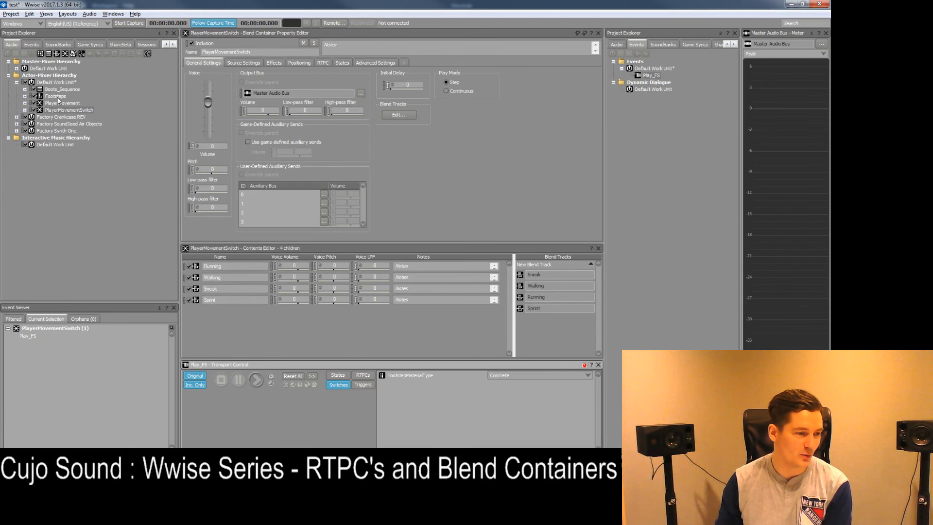
Review the Walking switch container inside Footsteps and select the Play_FS event
double_click(57, 97)
key(Down)
key(Down)
key(Left)
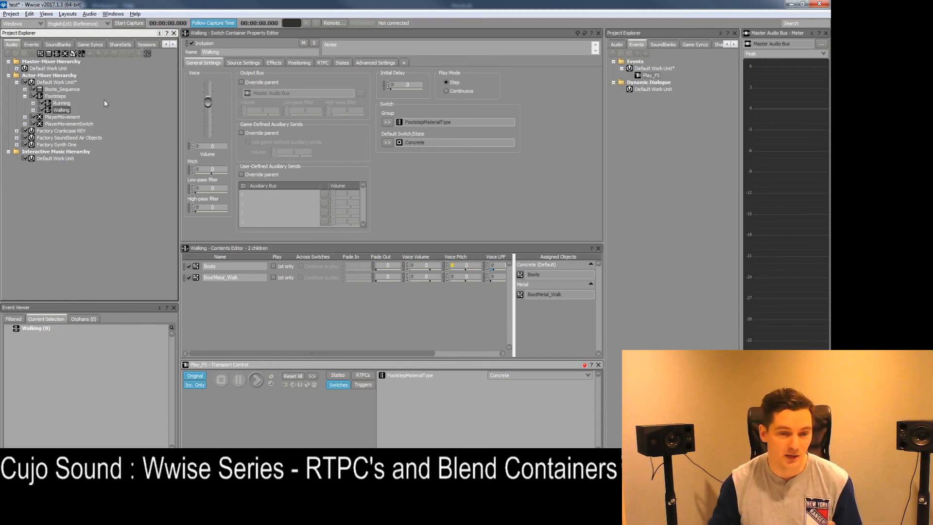
click(655, 76)
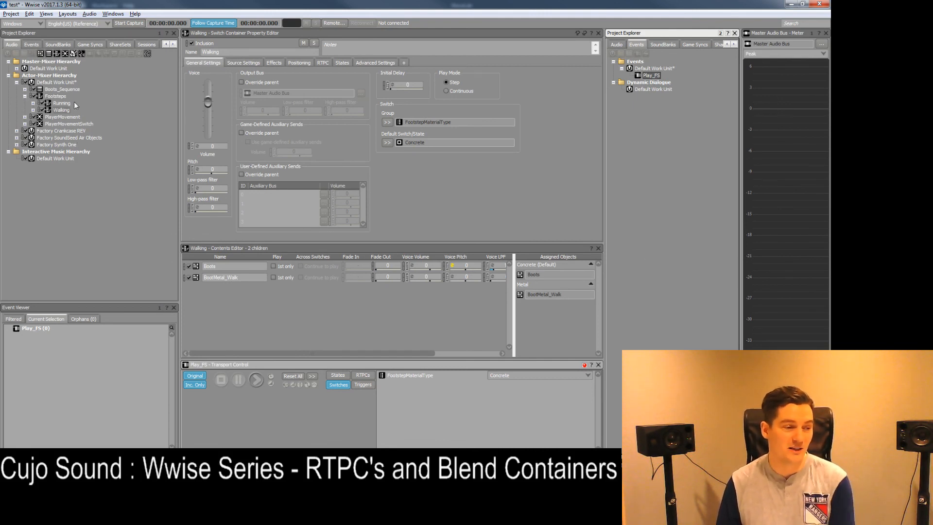
Examine the Running switch container's children and collapse the hierarchy back to the Footsteps container
click(61, 110)
key(Up)
key(Right)
key(Right)
key(Right)
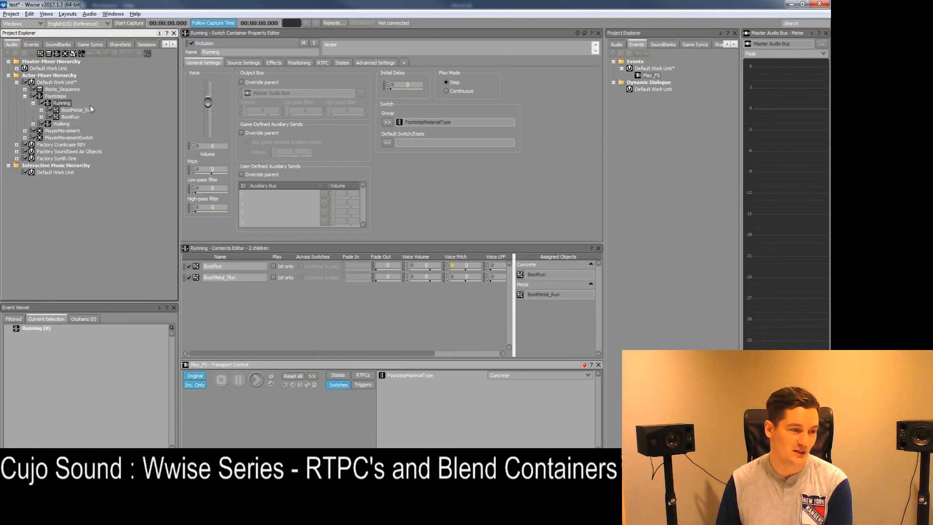
key(Left)
key(Left)
key(Left)
key(Left)
key(Left)
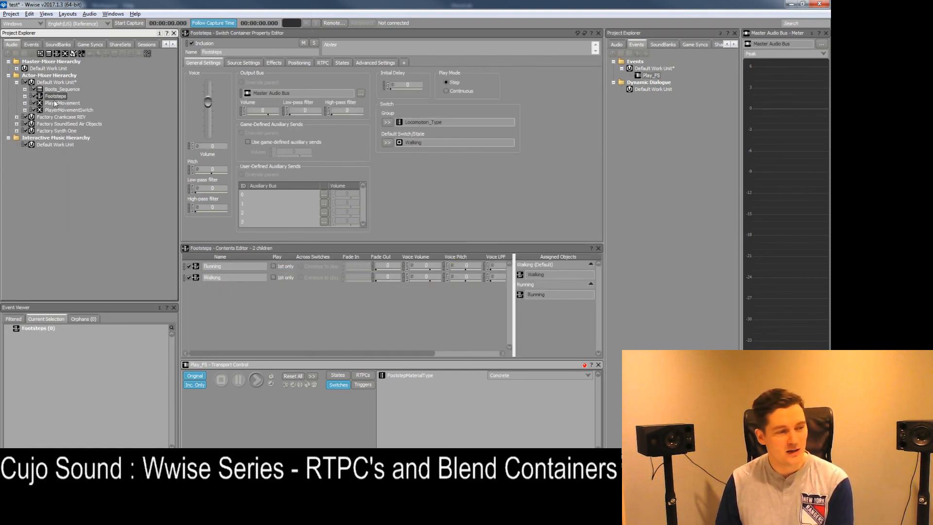